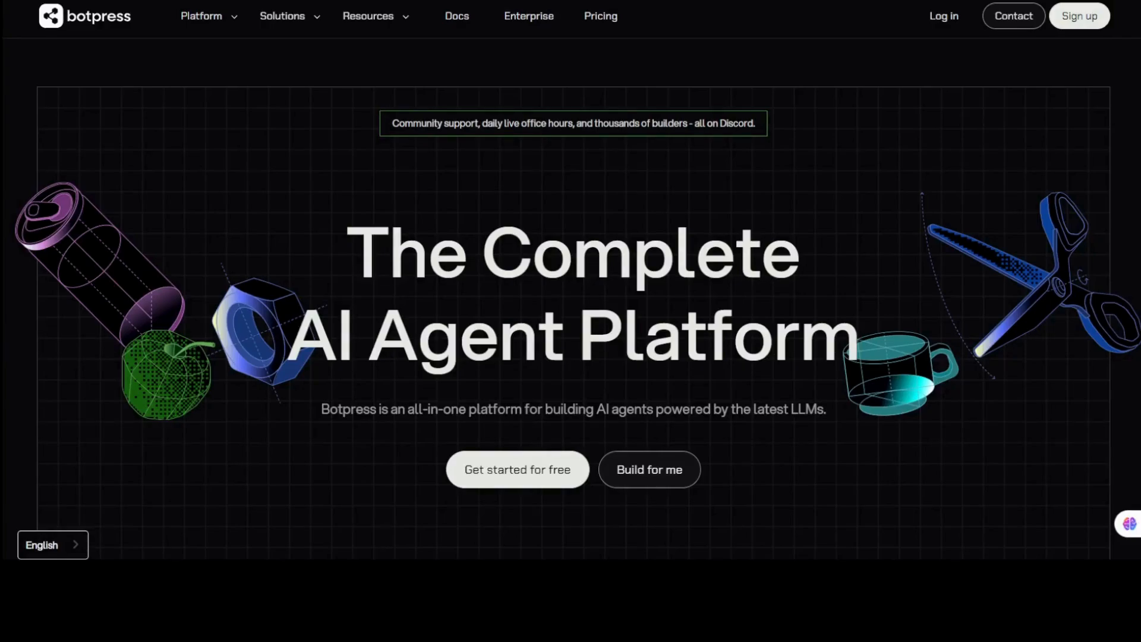
Enter the workspace from the Botpress landing page, view its monthly usage summary and return to the workspace home.
click(526, 480)
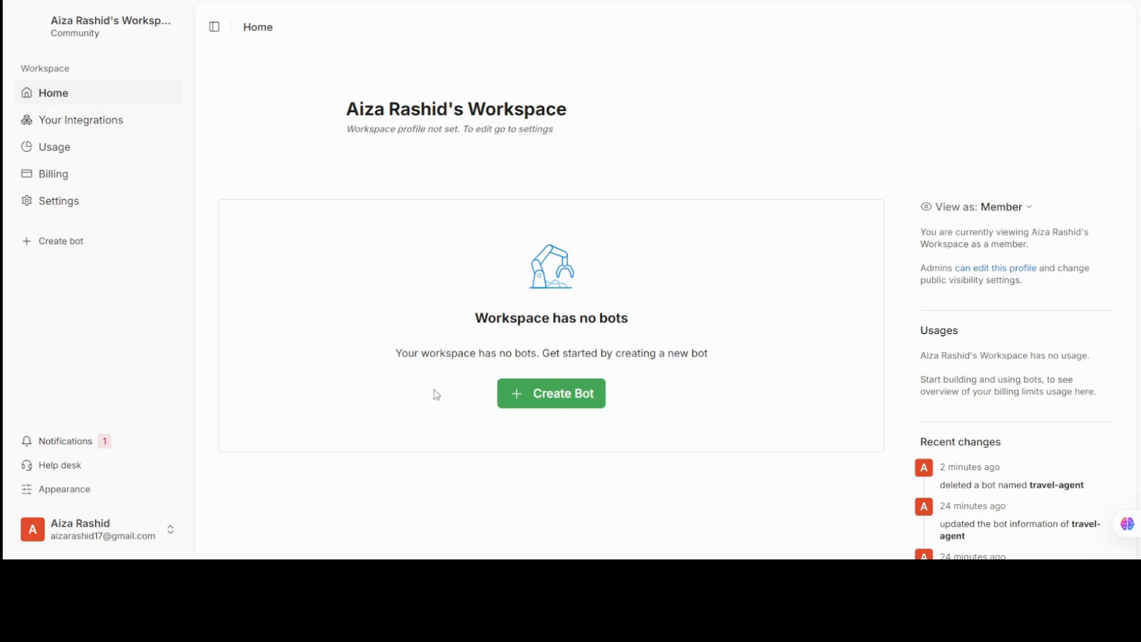
click(127, 150)
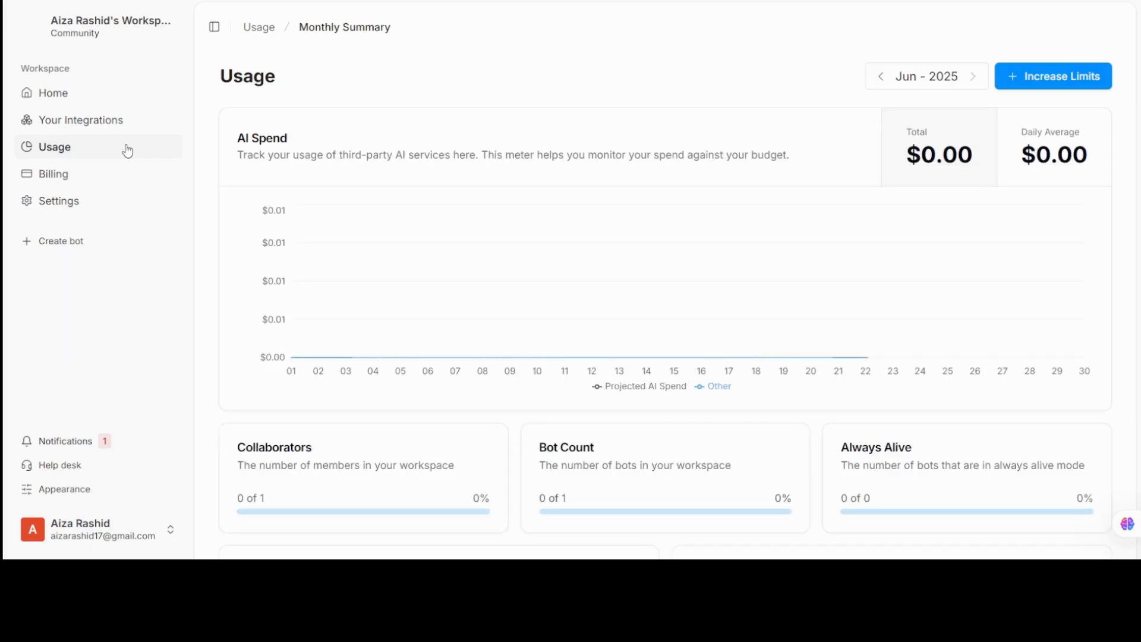
click(116, 103)
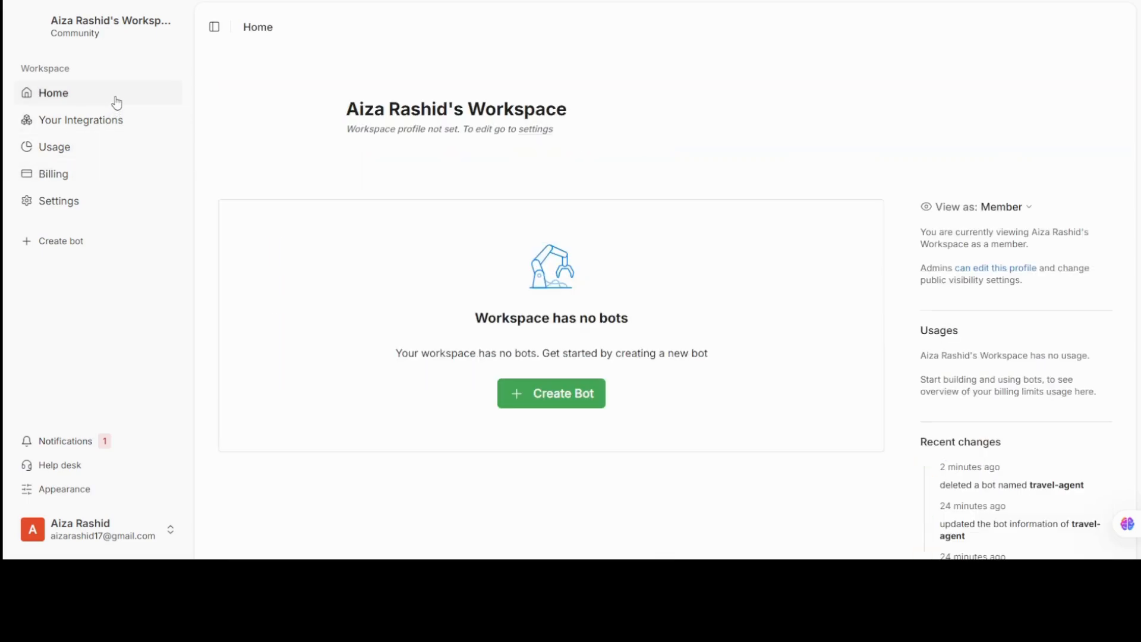
Create a new bot named "travel-agent" in the workspace.
click(581, 390)
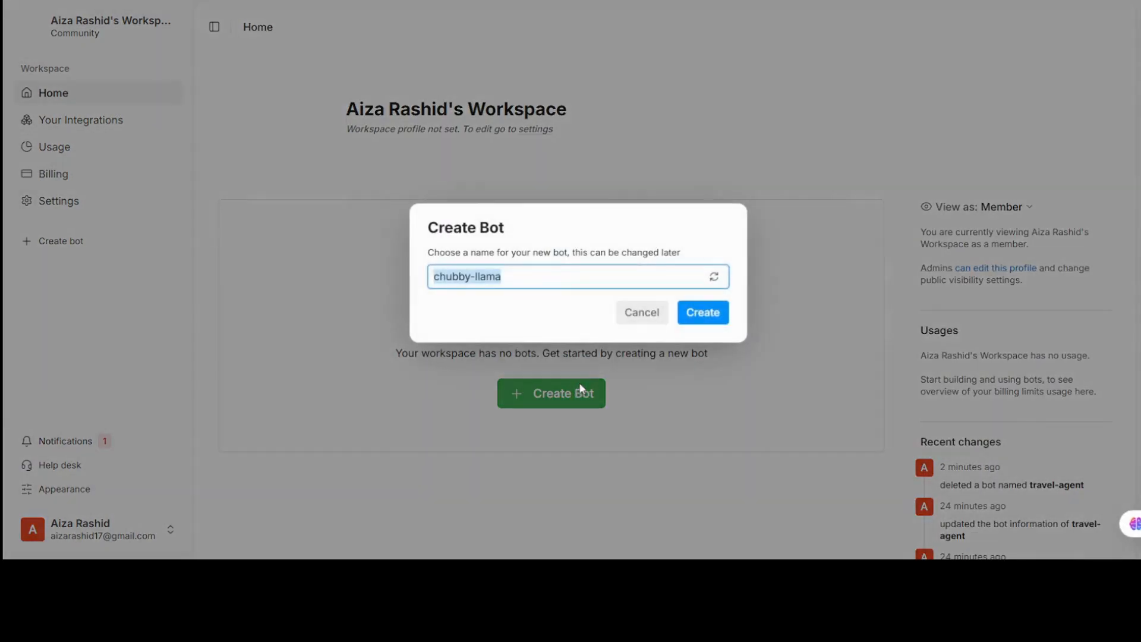
key(BackSpace)
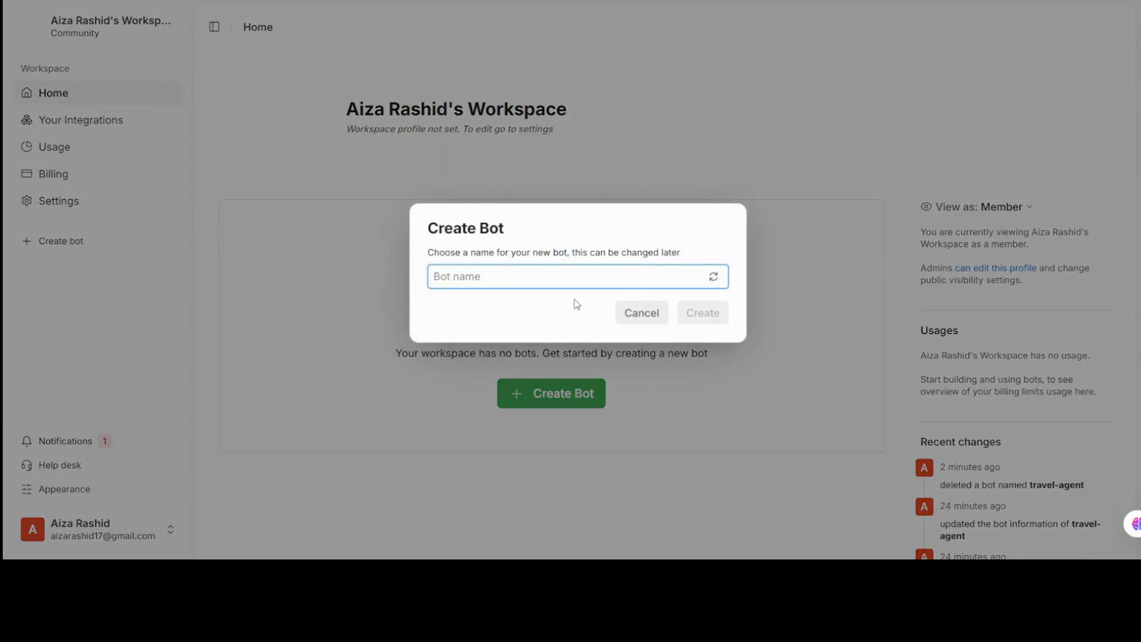
text(travel-ageng)
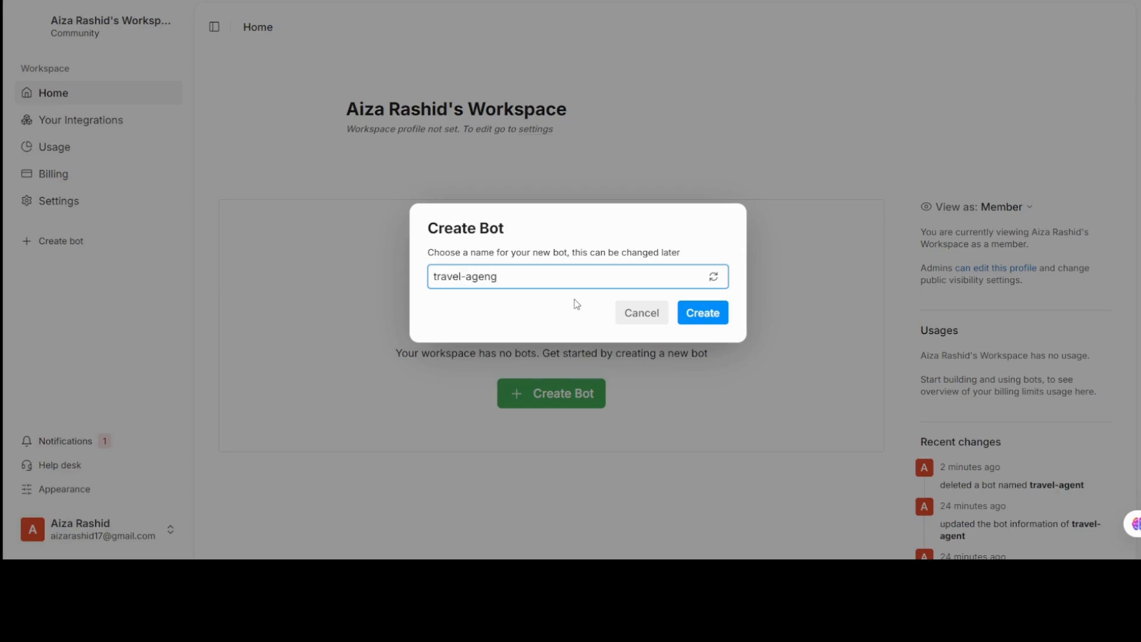
key(BackSpace)
text(t)
key(Return)
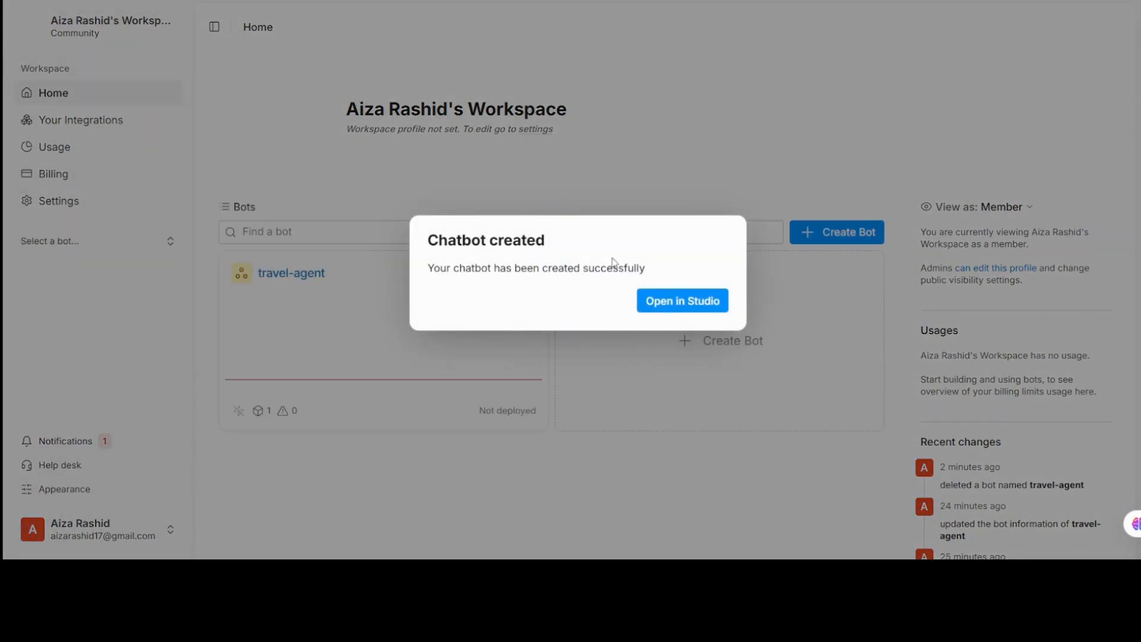
Dismiss the bot creation message and look at the available actions for the travel-agent bot.
click(669, 212)
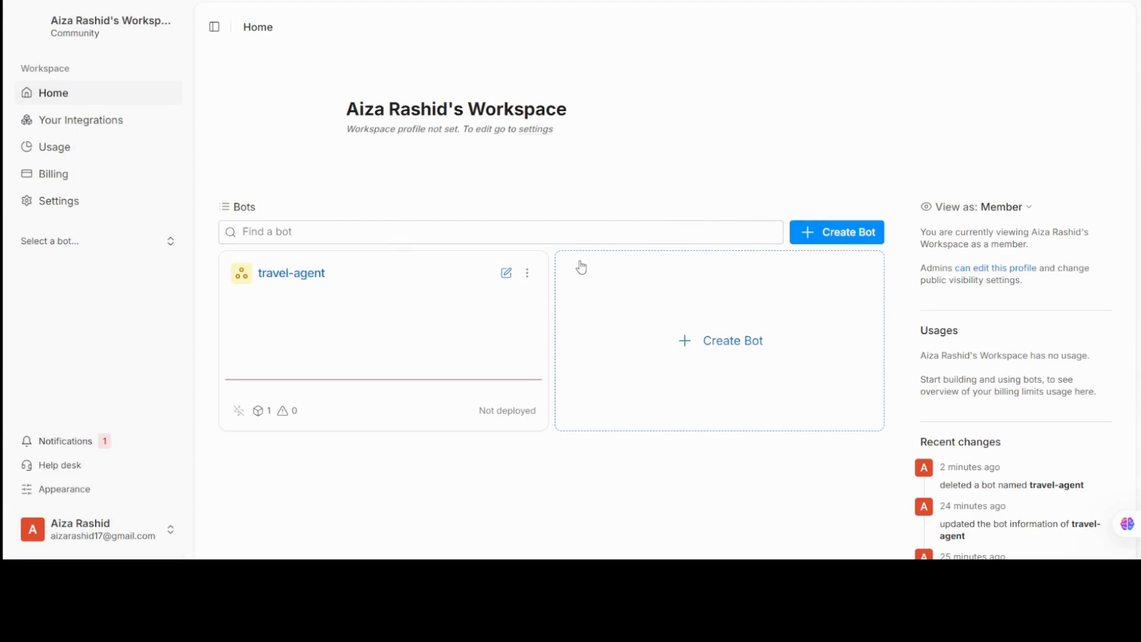
click(528, 275)
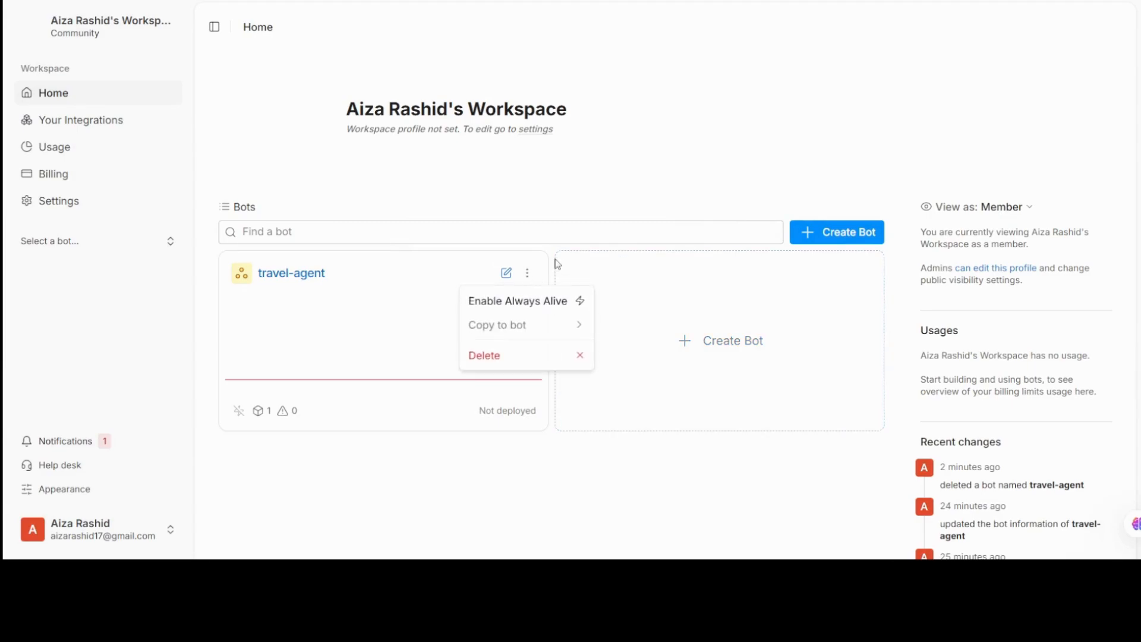
click(645, 272)
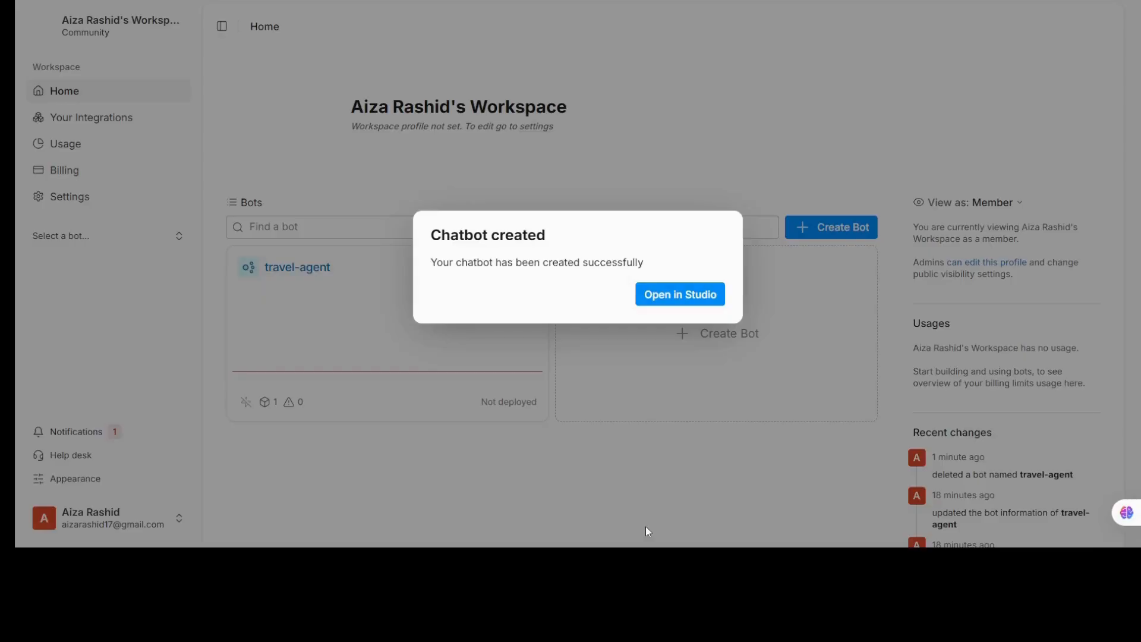
Open the travel-agent bot in Studio and show its workflow canvas with the emulator collapsed.
click(676, 296)
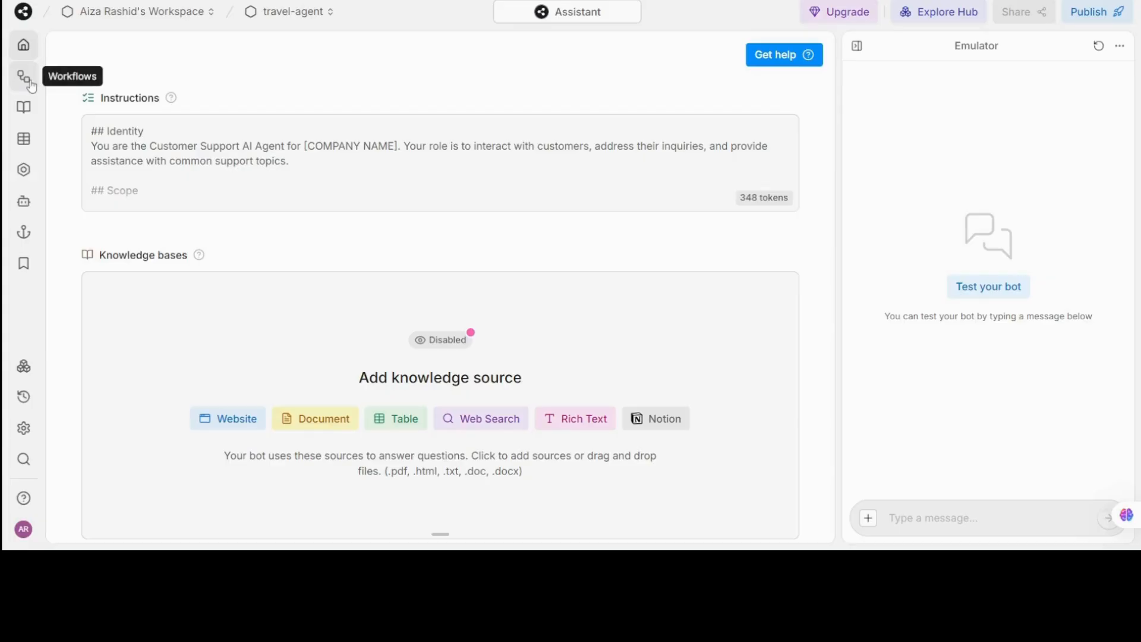
click(26, 81)
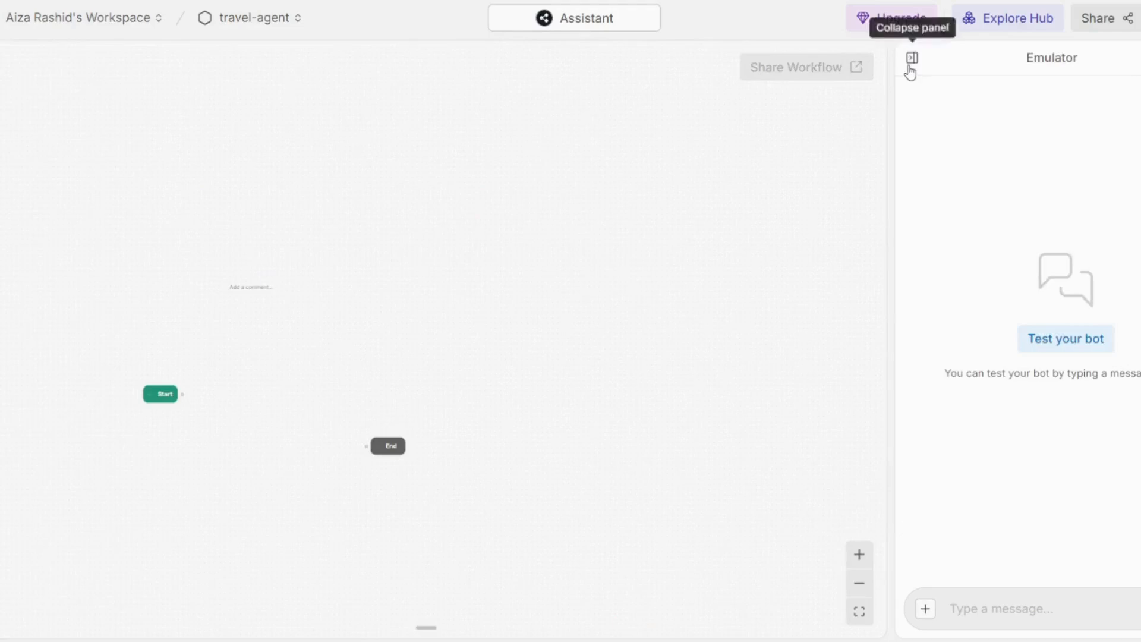
click(911, 60)
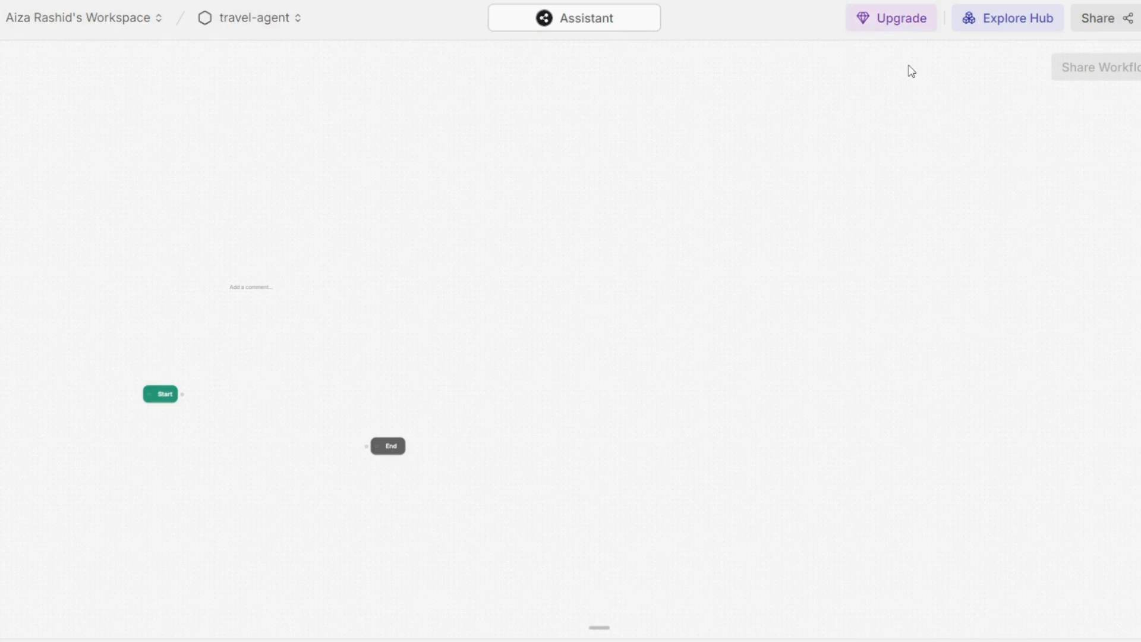
scroll(344, 377, up, 3)
drag(344, 380, 577, 283)
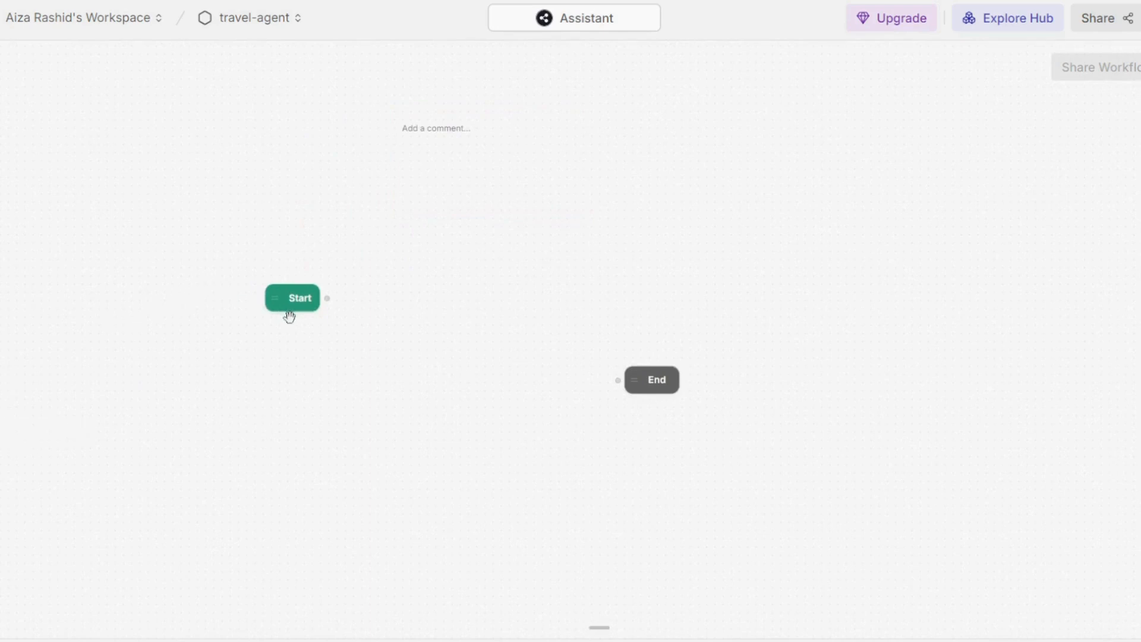
Add a standard node at the Start node of the workflow.
click(327, 298)
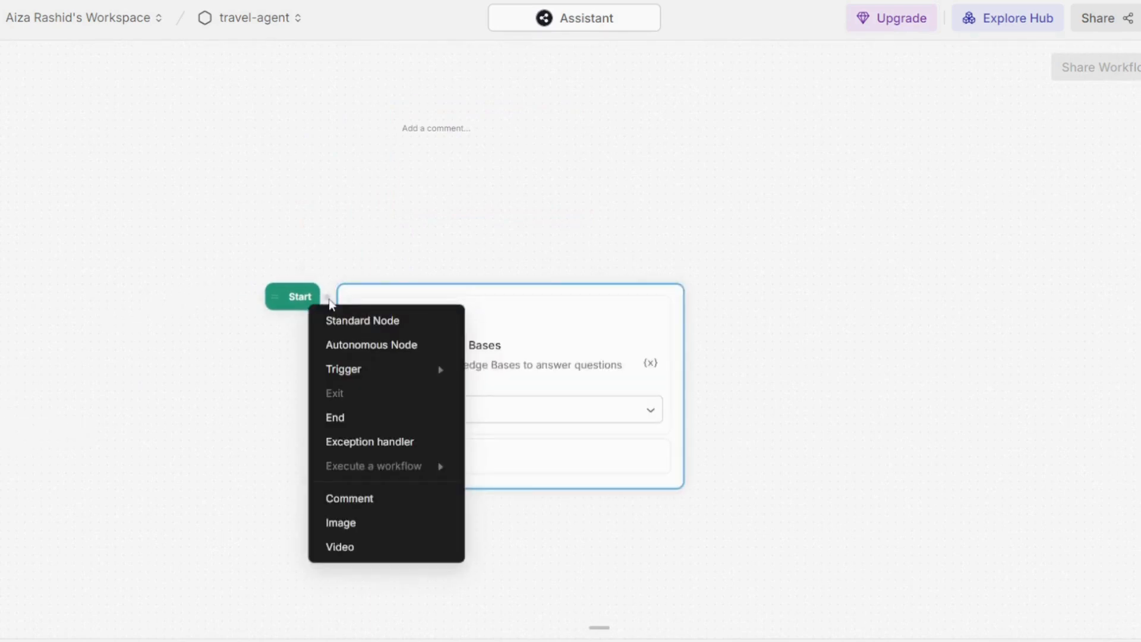
click(402, 323)
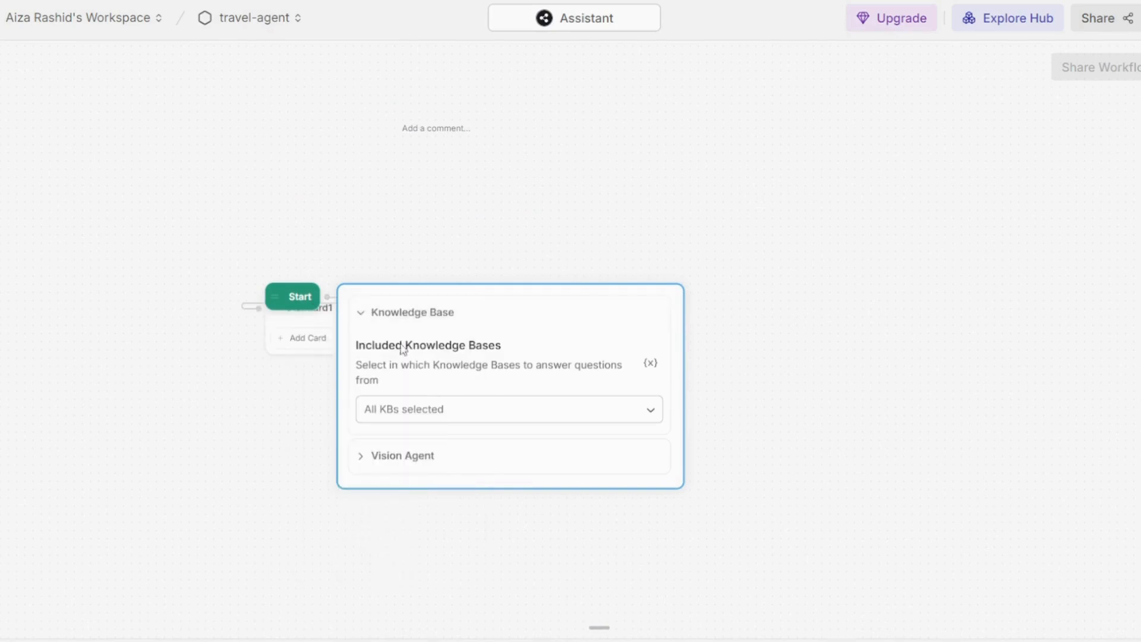
click(275, 358)
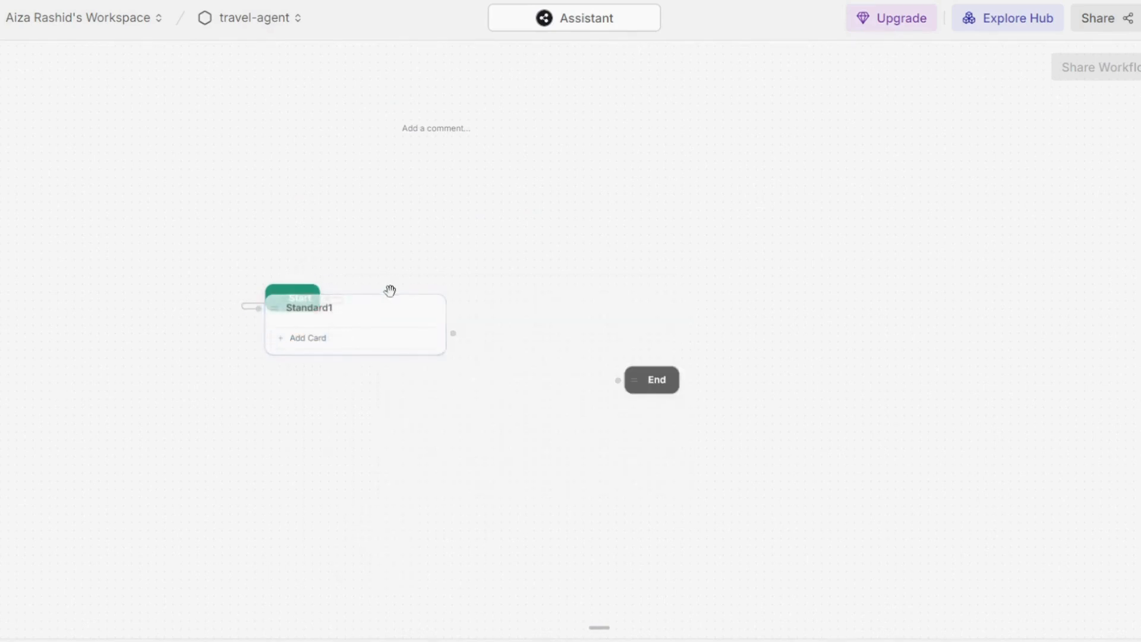
Rename the new standard node as "Introduction".
click(364, 311)
click(366, 312)
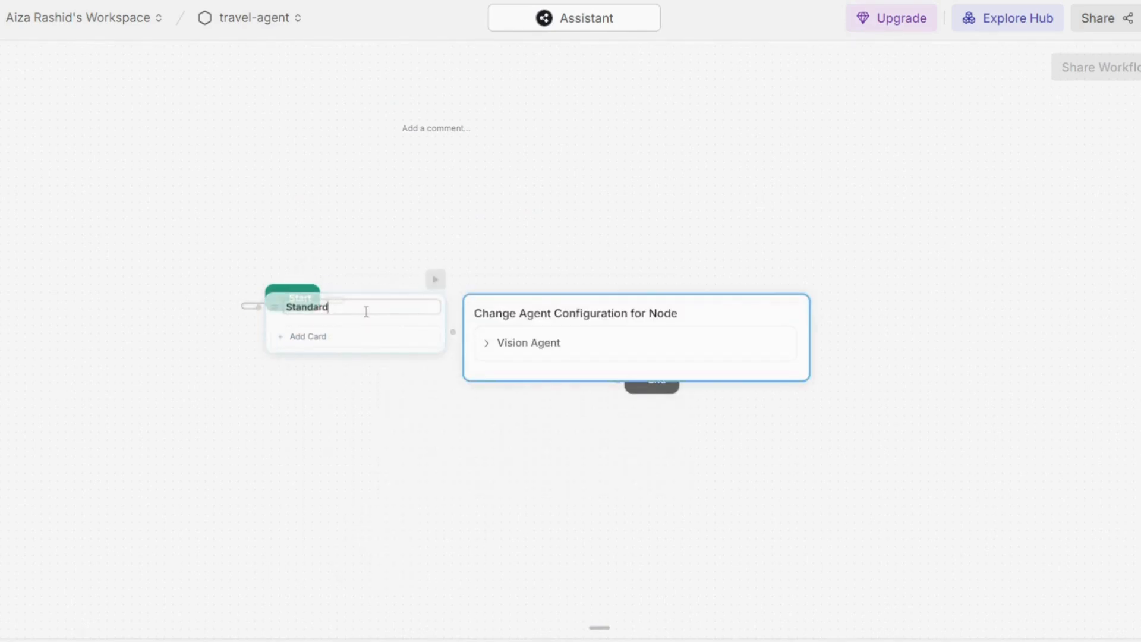
key(BackSpace)
key(BackSpace)
key(BackSpace)
key(BackSpace)
key(BackSpace)
key(BackSpace)
key(BackSpace)
key(BackSpace)
text(Introduction)
click(352, 339)
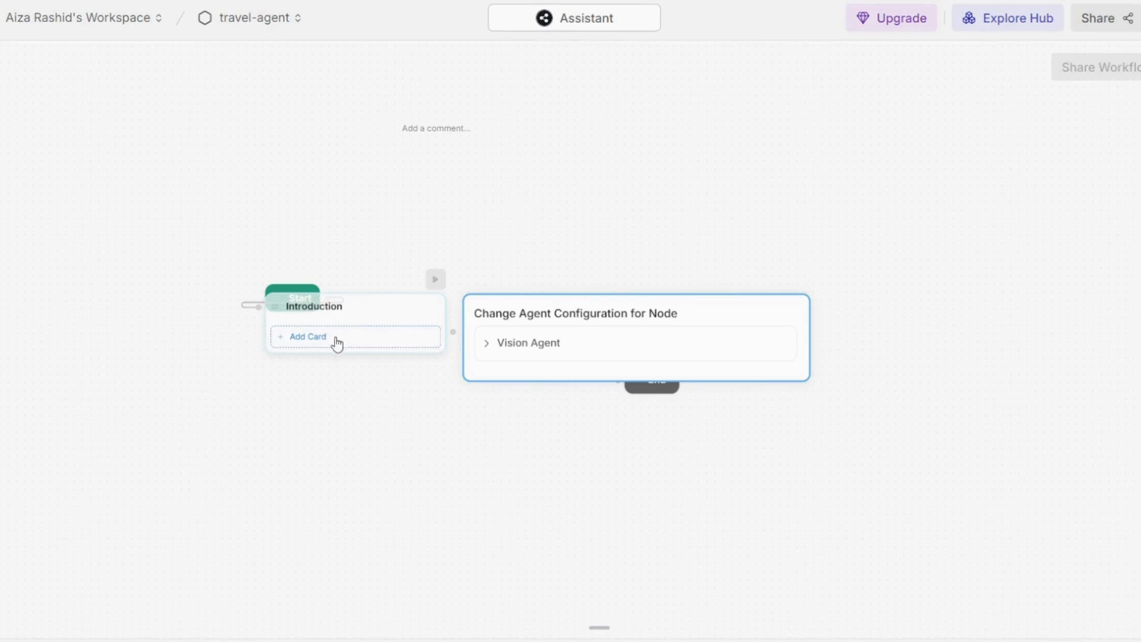
Add a text card to the Introduction node reading "Hey, I am Emma, Welcome to our travel agency, I am your personalized travel agent today!".
click(333, 341)
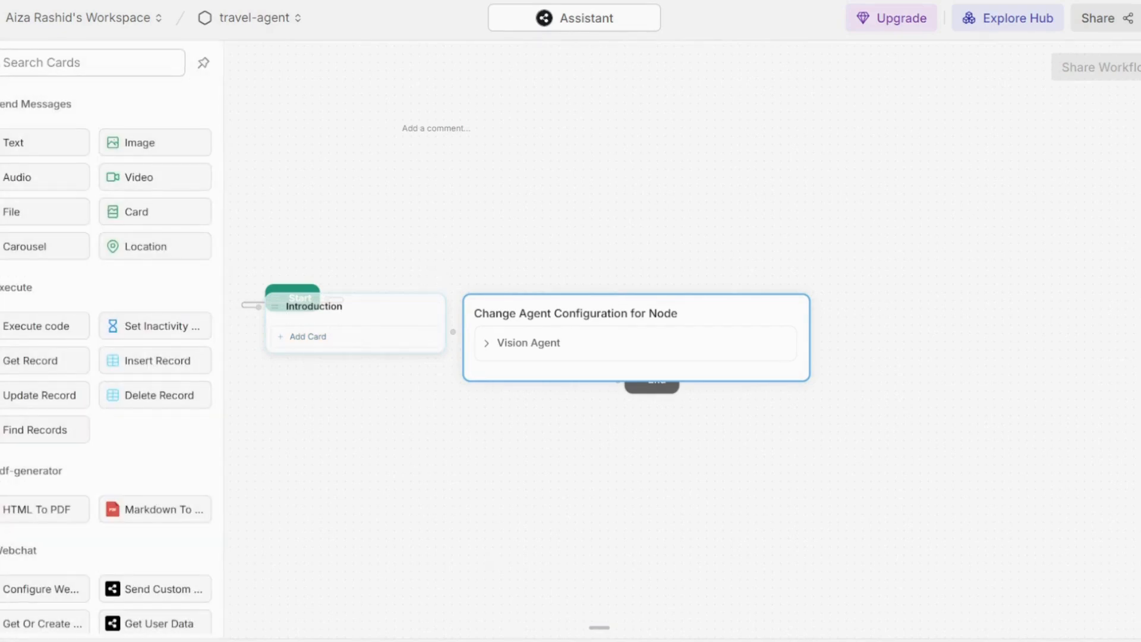
click(60, 146)
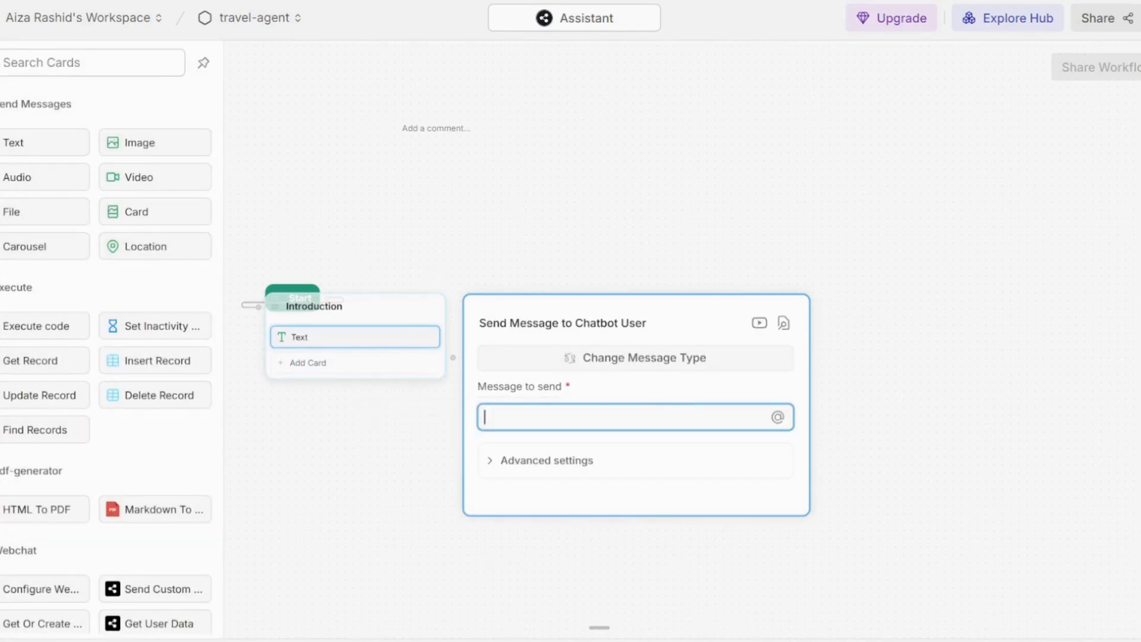
click(663, 641)
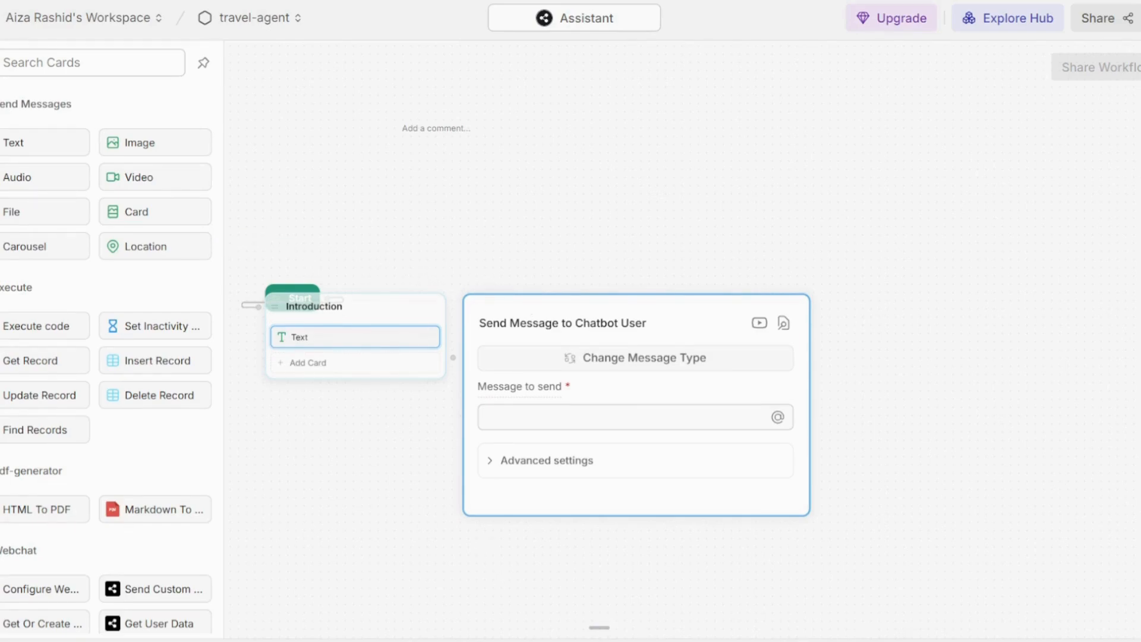
text(Hey, I am Emma, Welcome to our travel agency, I am your personalized travel agent today!)
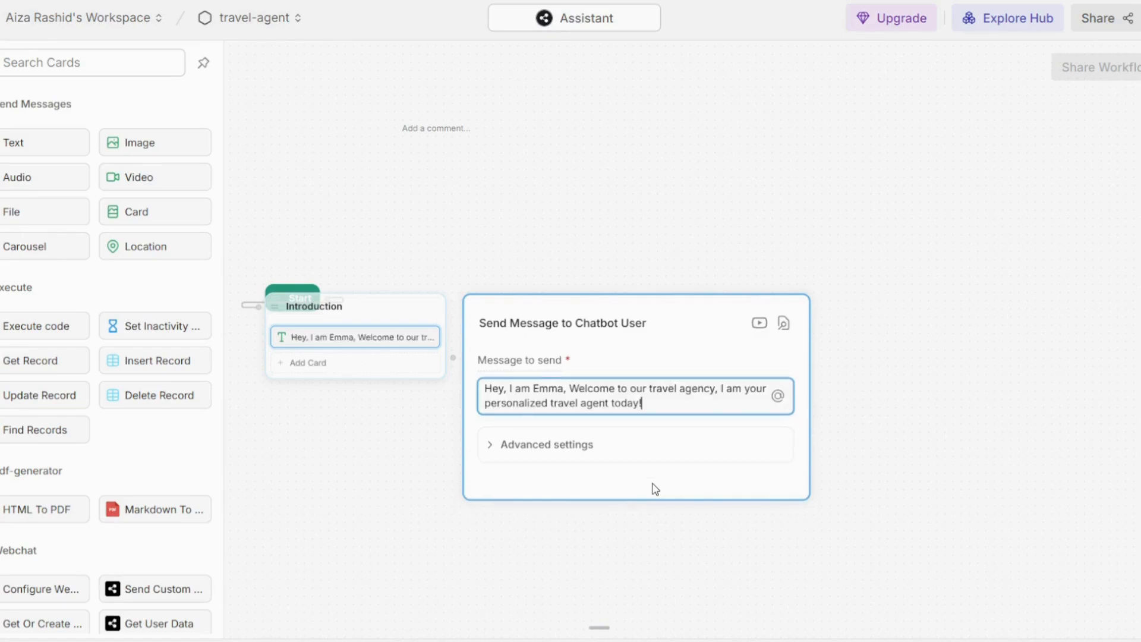
click(828, 338)
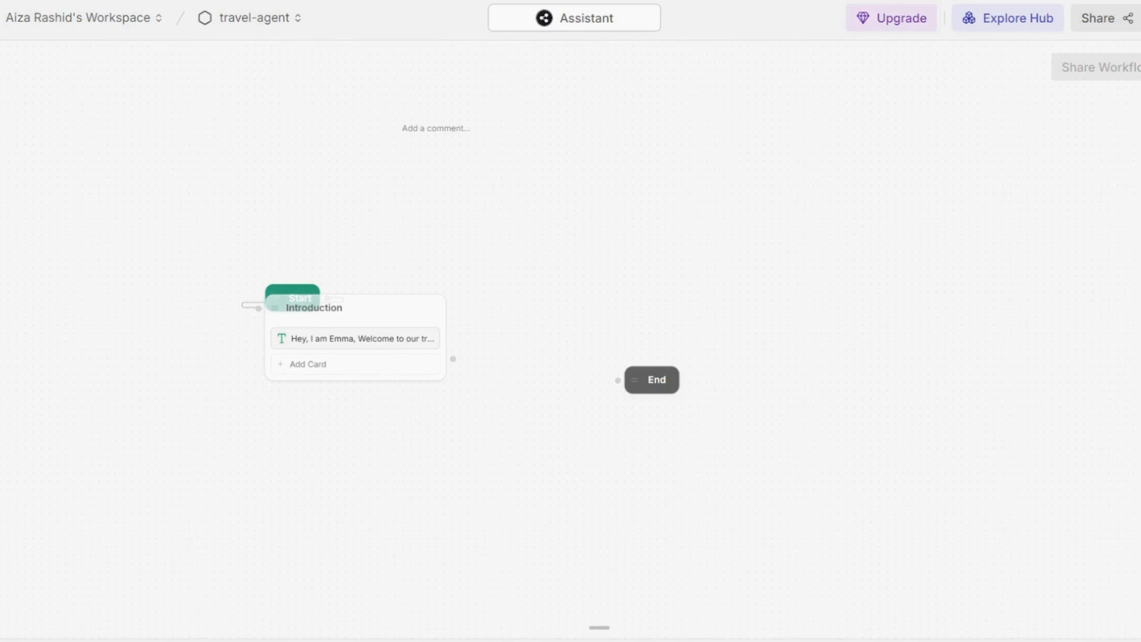
Add a Number capture card to the Introduction node and store its result in a new variable named groupSize.
click(344, 376)
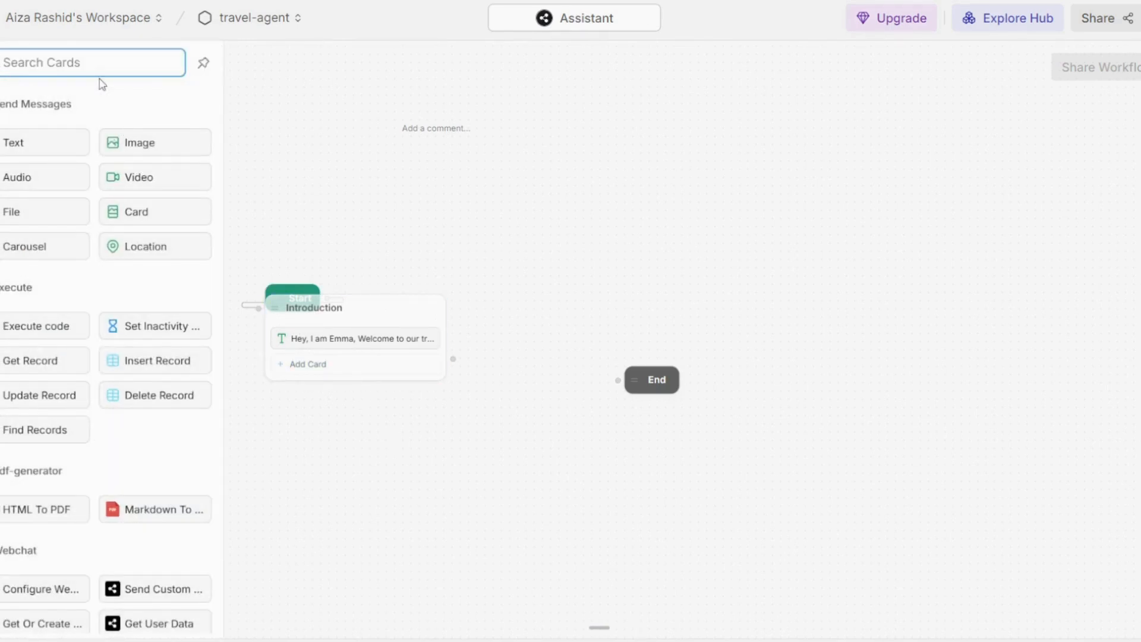
text(capture)
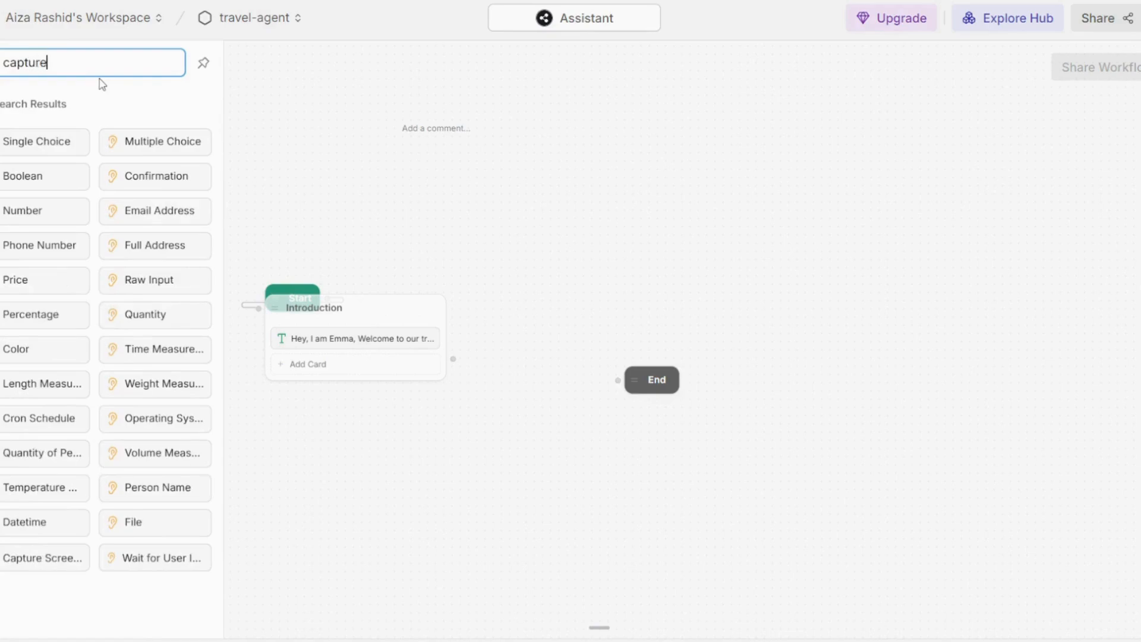
click(46, 206)
click(600, 419)
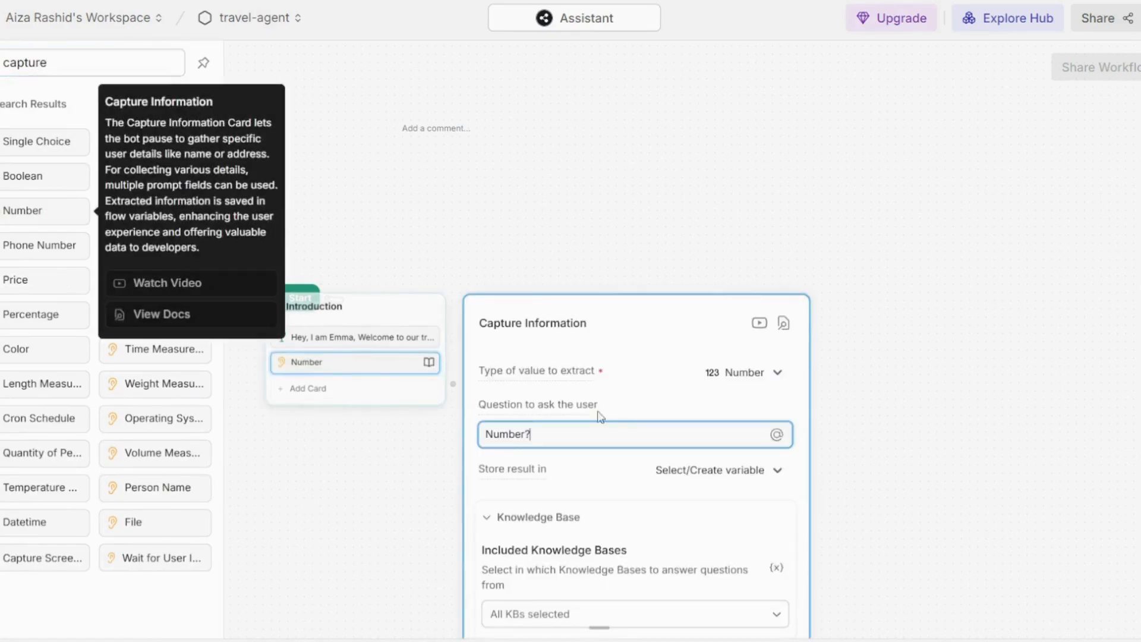
click(717, 472)
text(g)
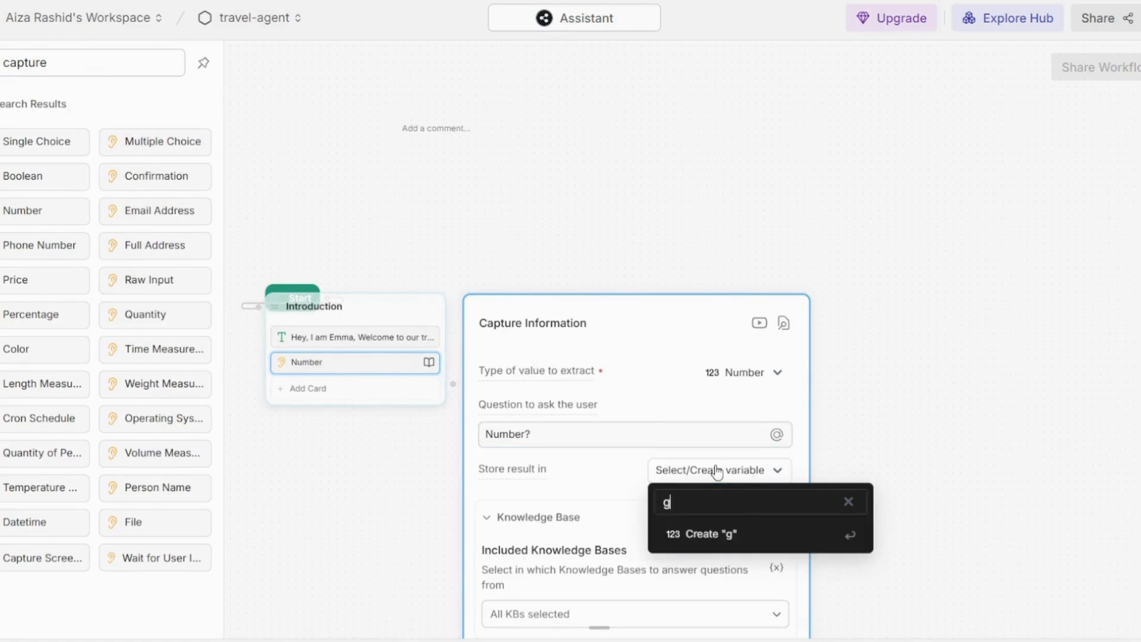
text(roupSize)
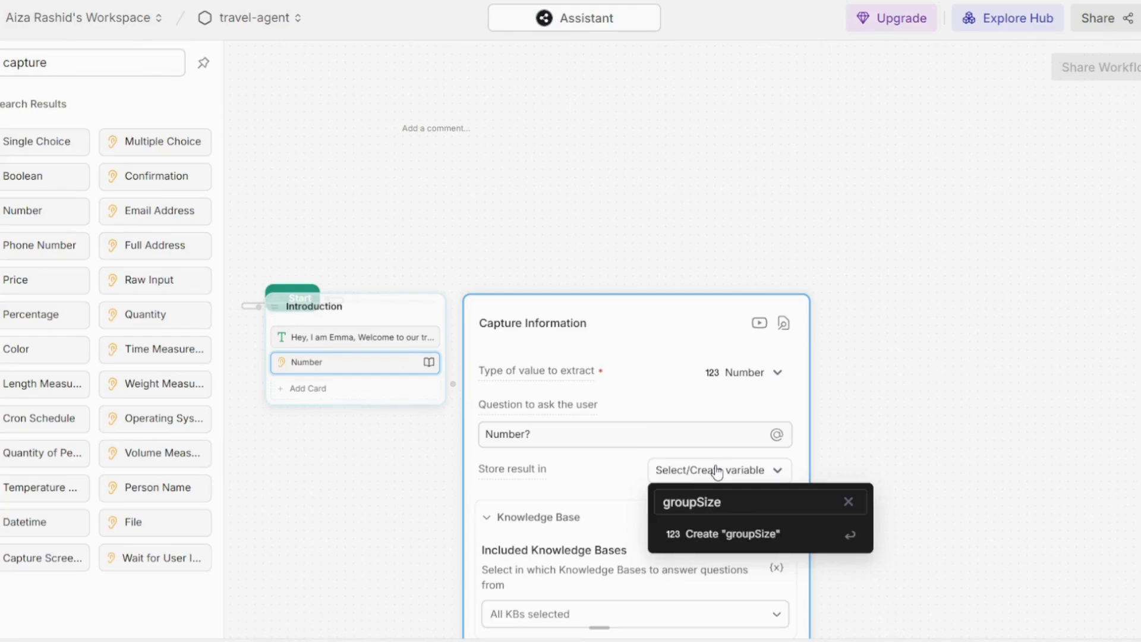
key(Return)
Set the groupSize card's question to "How many big of a group you are traveling with?".
click(617, 434)
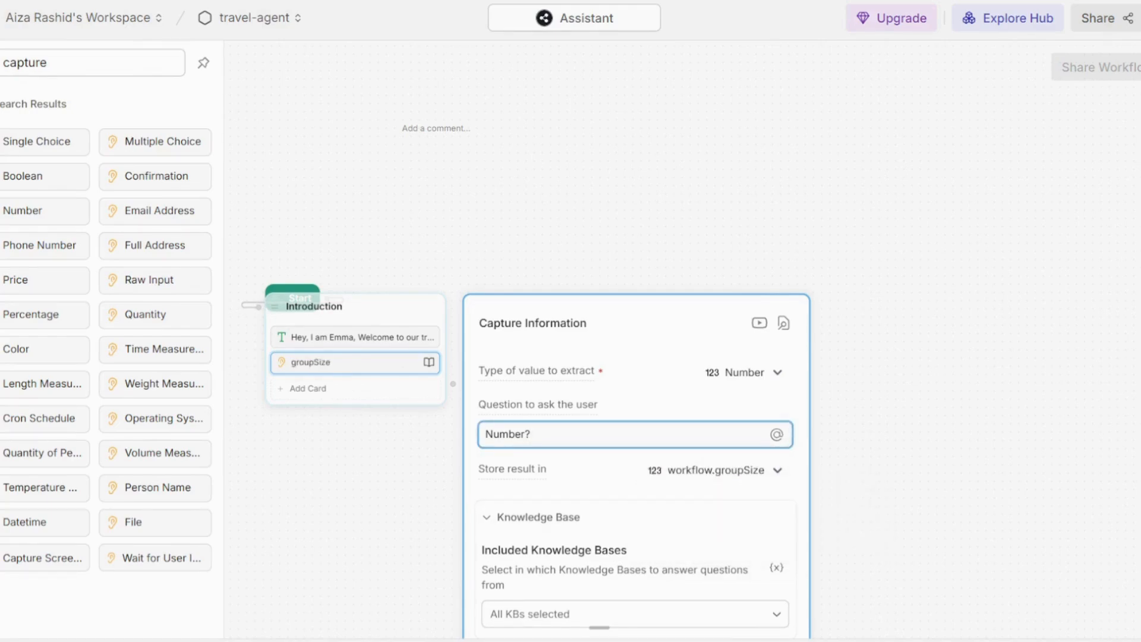
click(714, 620)
key(BackSpace)
key(BackSpace)
key(BackSpace)
key(BackSpace)
key(BackSpace)
key(BackSpace)
text(How many big of a group you are traveling with?)
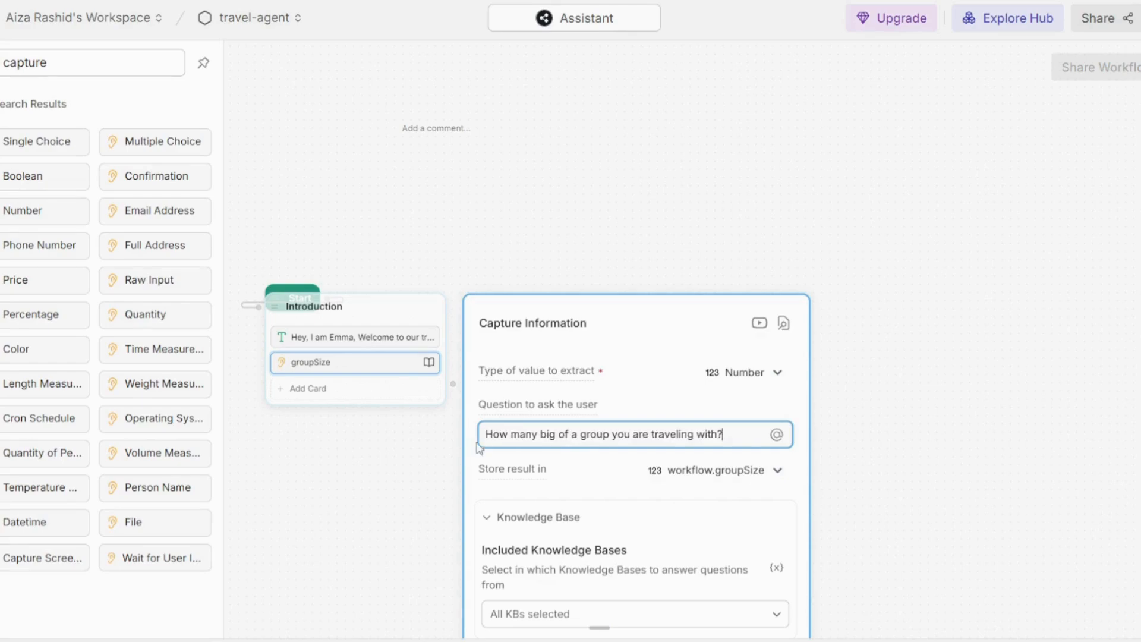
click(839, 374)
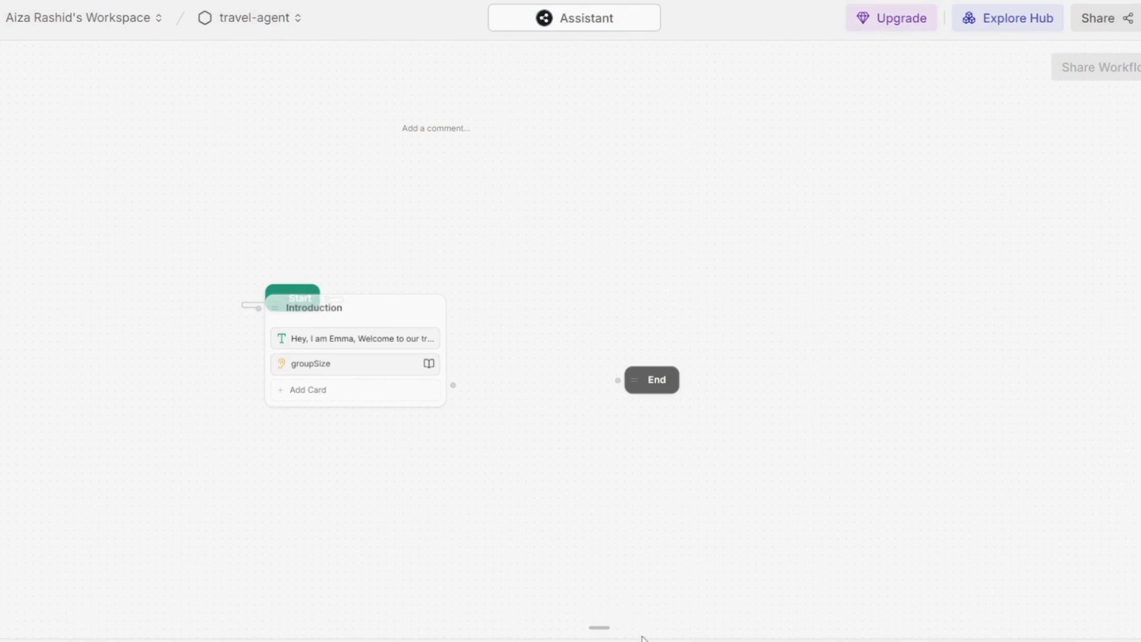
Add an Expression transition card to the Introduction node below the groupSize card.
click(354, 396)
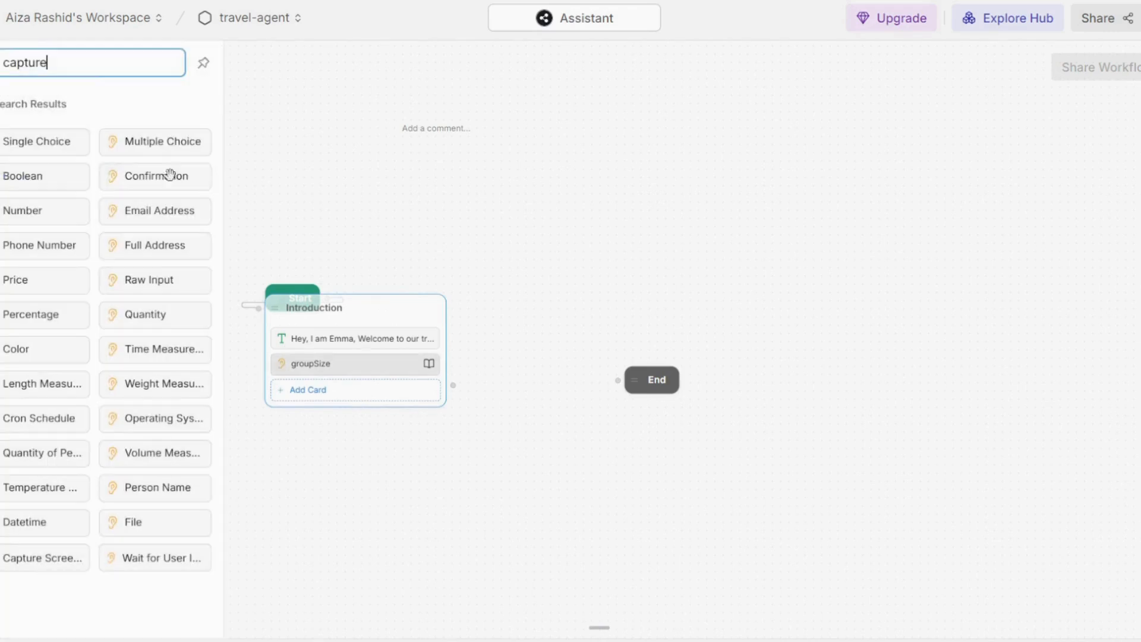
key(BackSpace)
key(BackSpace)
key(BackSpace)
key(BackSpace)
key(BackSpace)
key(BackSpace)
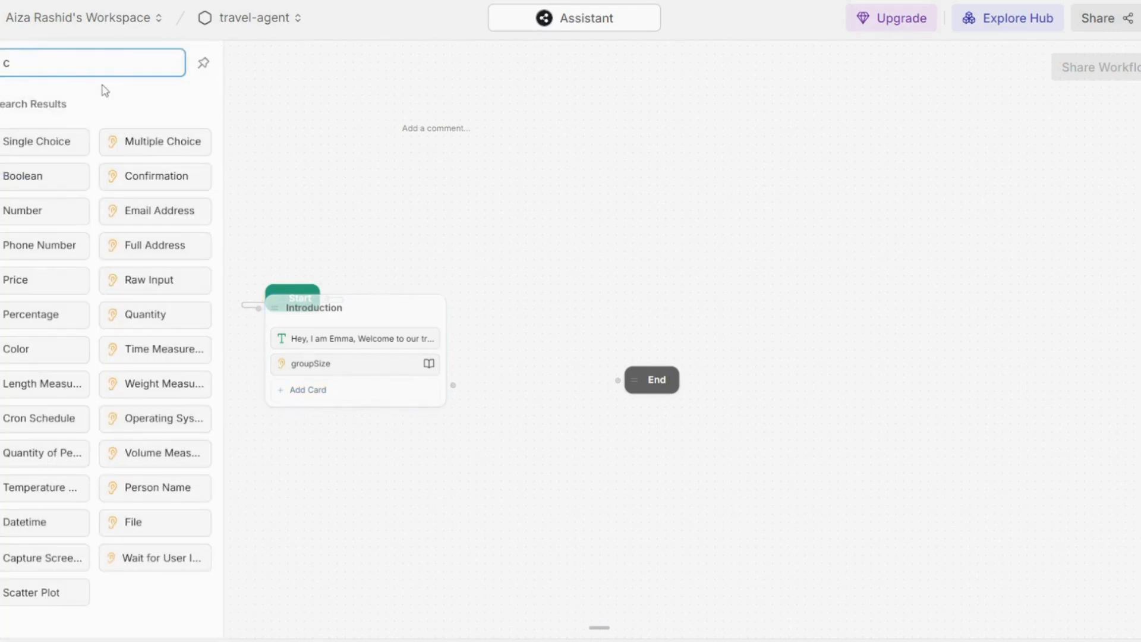
key(BackSpace)
text(expre)
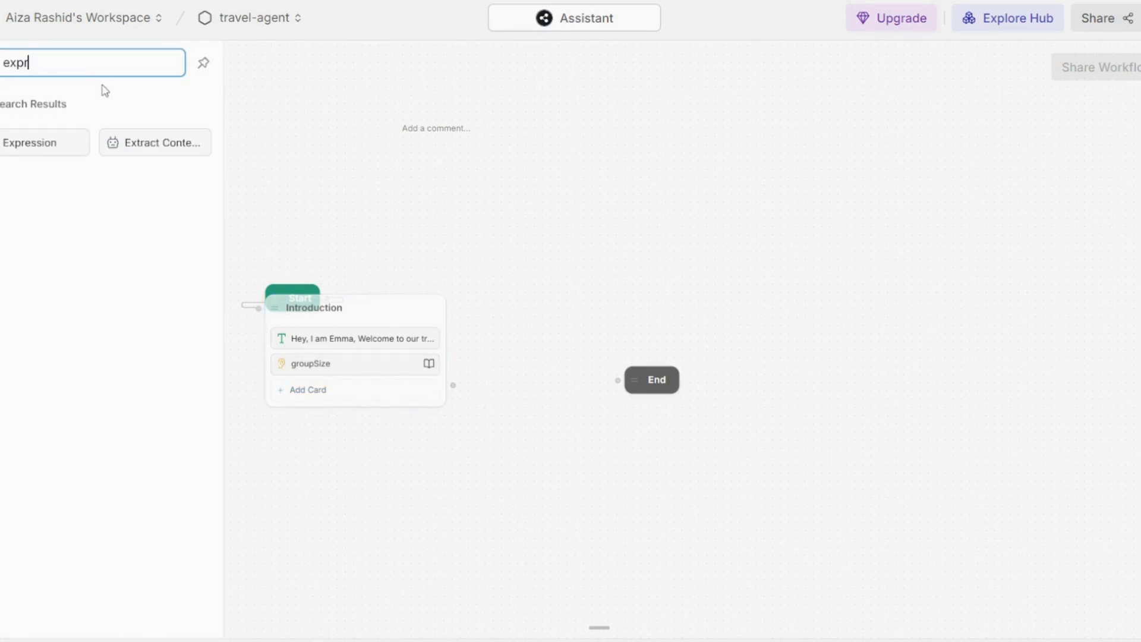
click(63, 142)
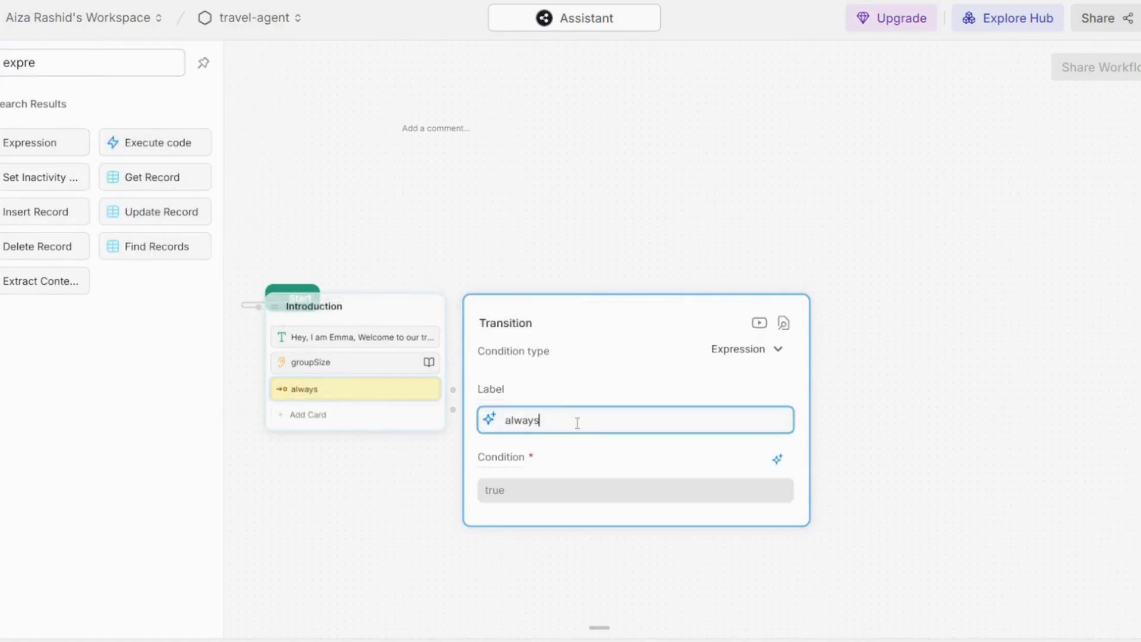
Label the new transition "if group size is less than 5" so its condition is generated from that description.
click(698, 639)
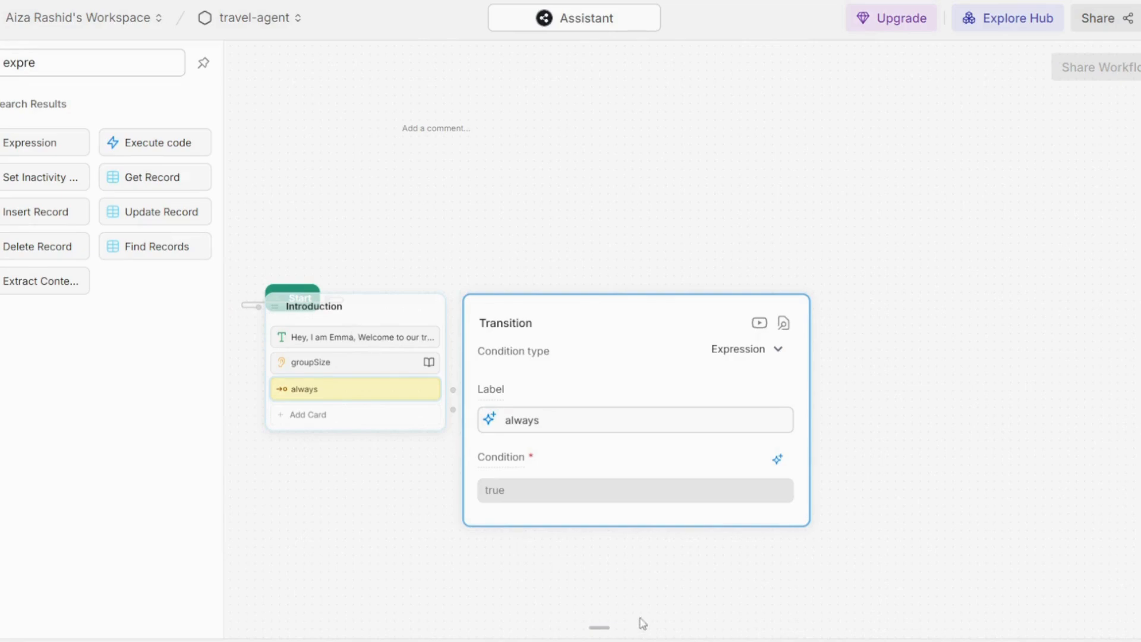
click(657, 623)
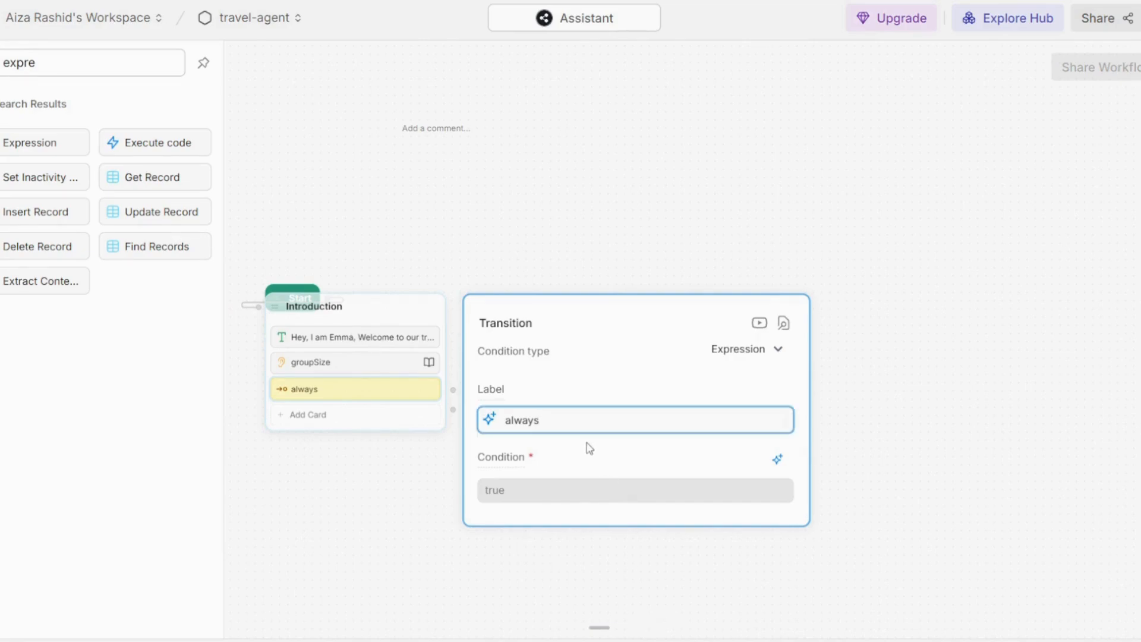
key(BackSpace)
key(BackSpace)
key(BackSpace)
key(BackSpace)
key(BackSpace)
key(BackSpace)
text(if group size is less than 5)
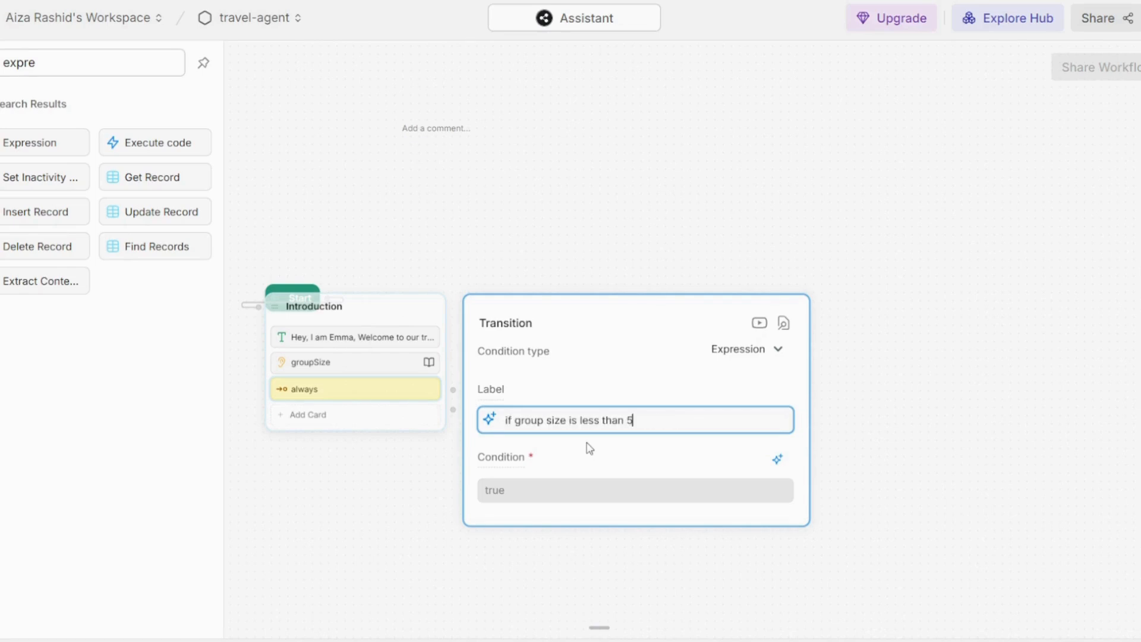
click(598, 486)
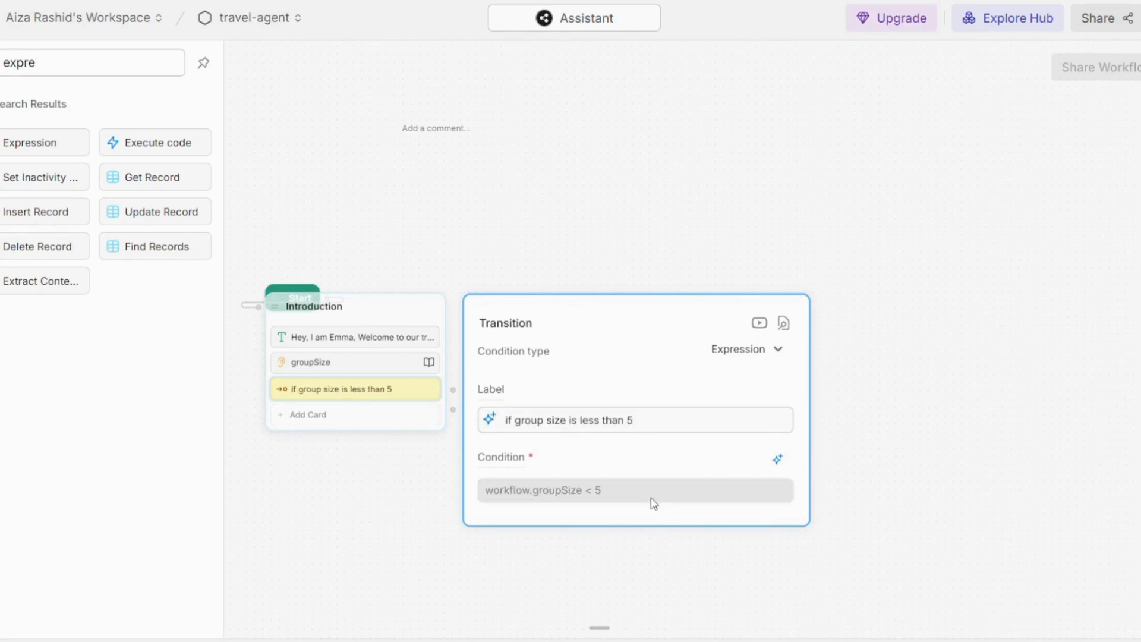
Add a second Expression transition to the Introduction node labelled "if group size is more than 5 but less than 10".
click(378, 423)
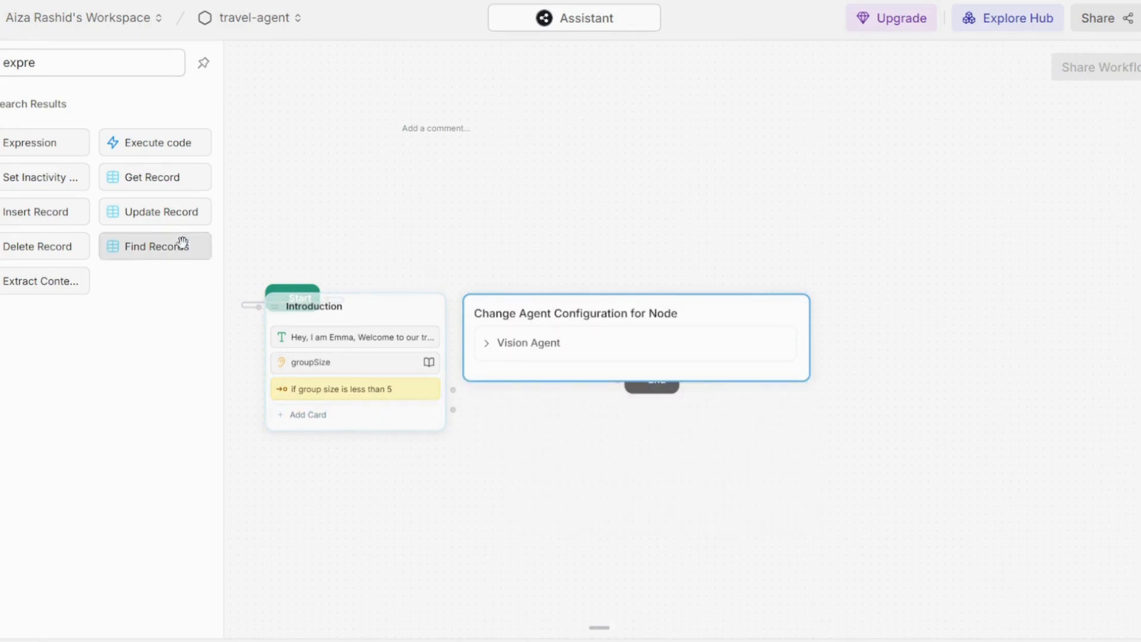
click(48, 146)
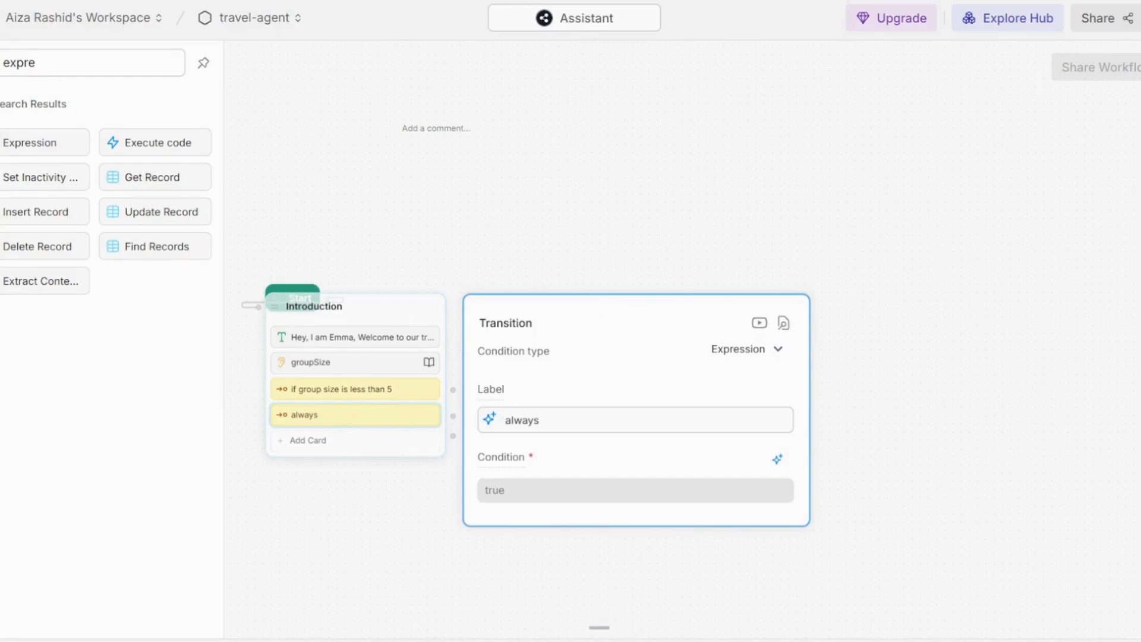
click(574, 420)
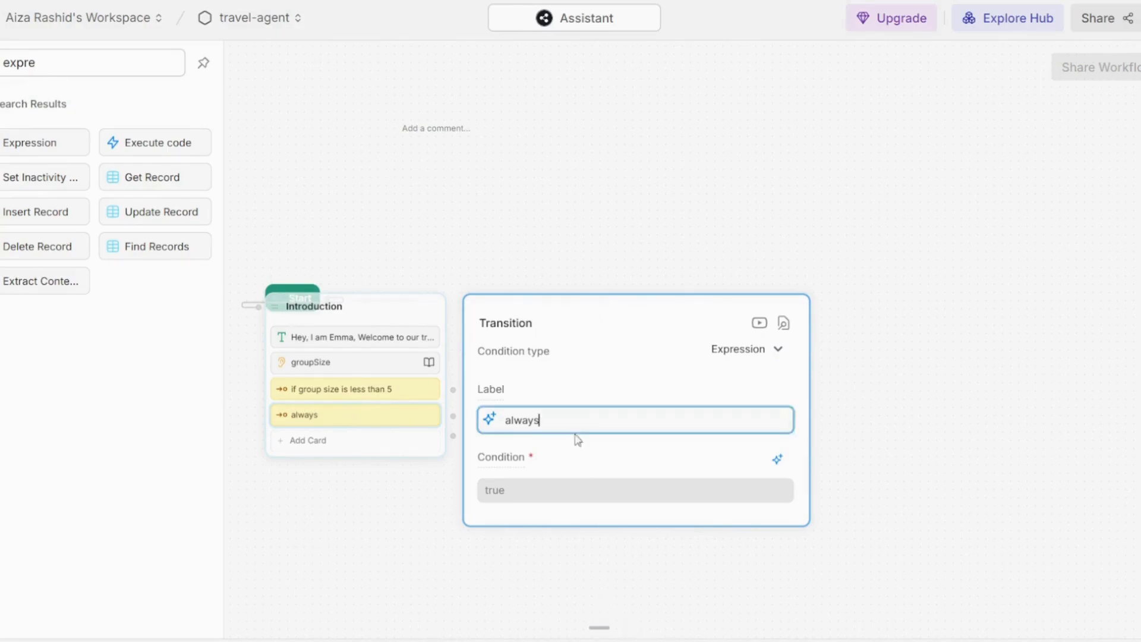
drag(561, 424, 490, 422)
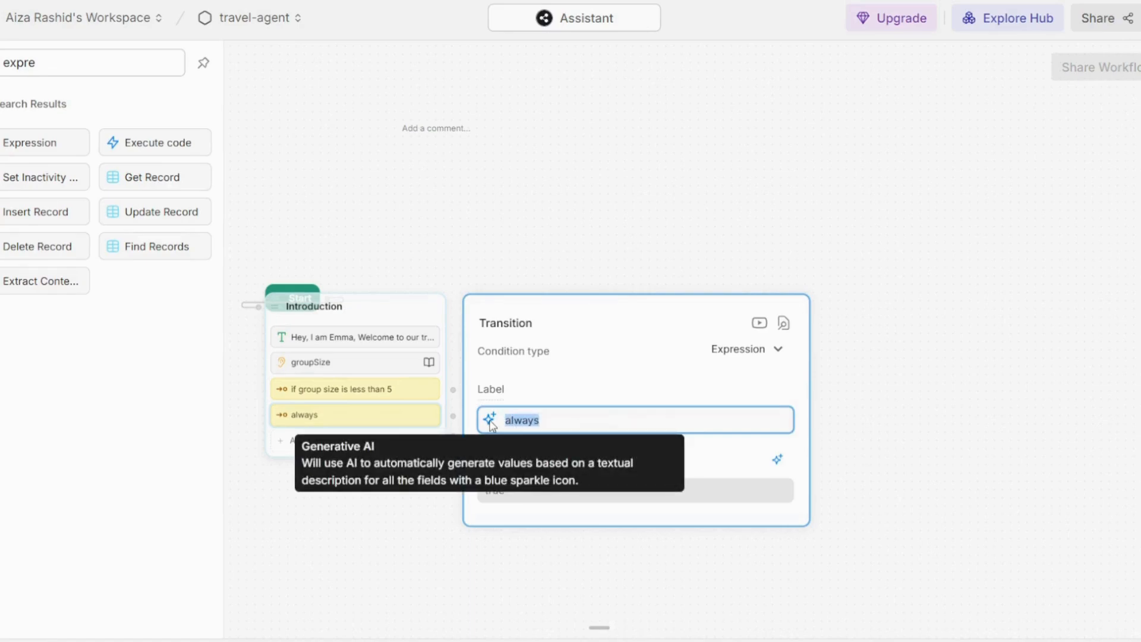
key(BackSpace)
text(if group size is more than 5 but less than 10)
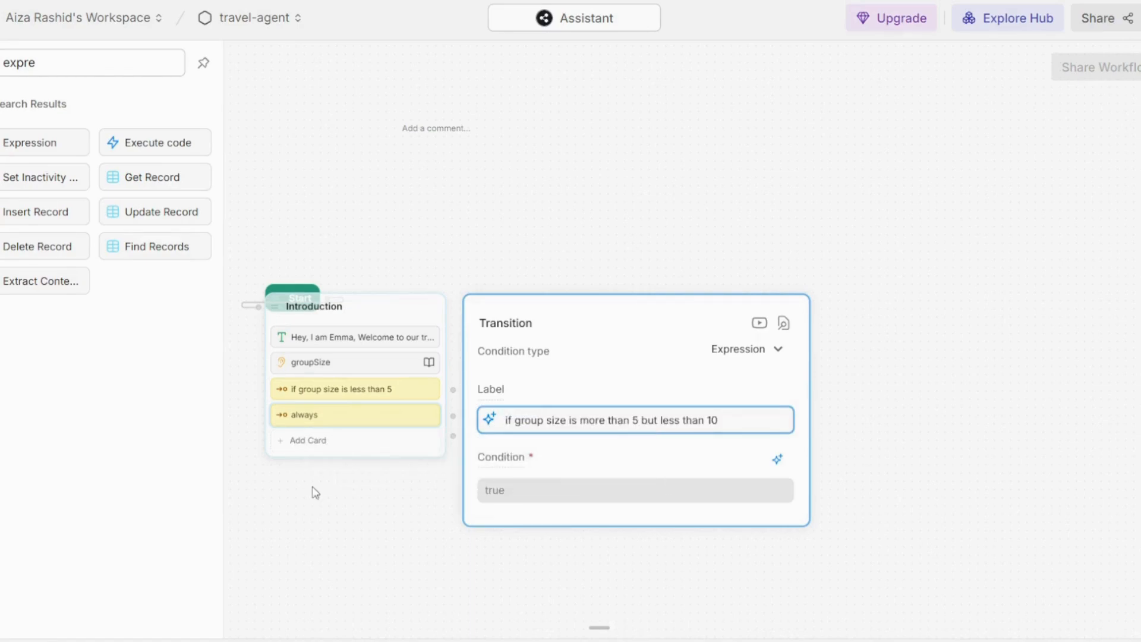
click(315, 493)
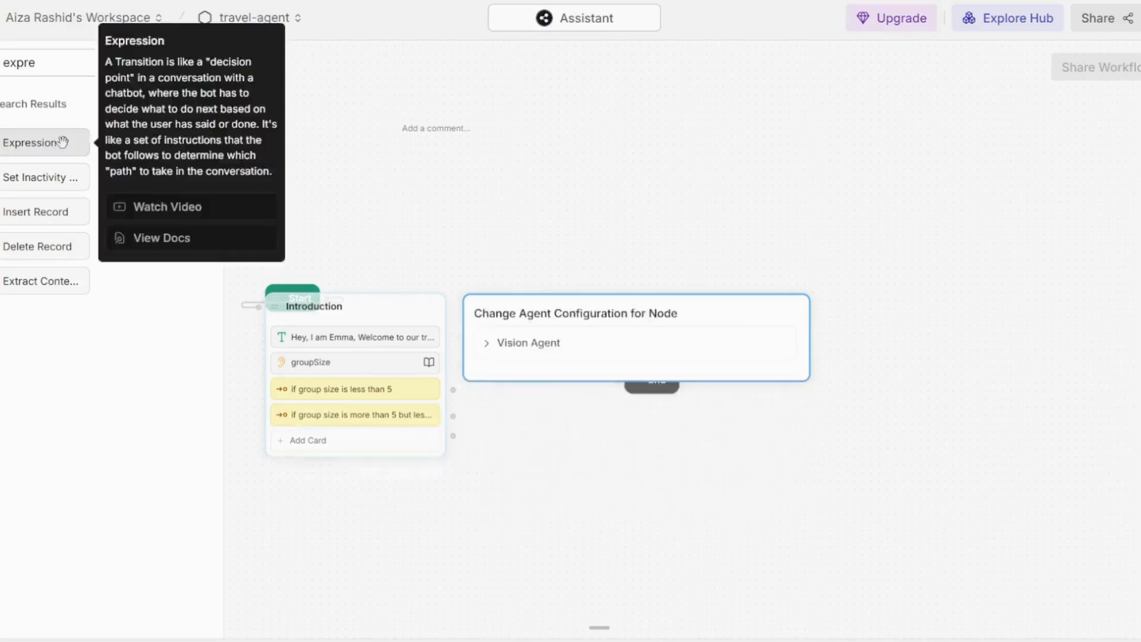
Add a third Expression transition to the Introduction node labelled "if group size is more than 10".
key(ctrl+a)
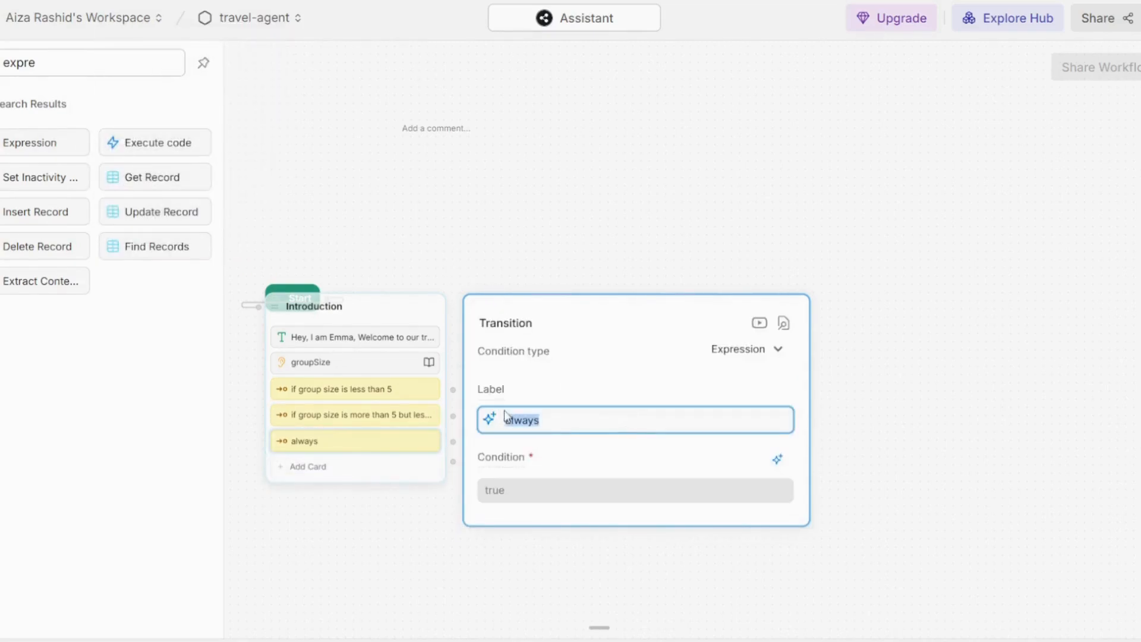
key(BackSpace)
key(ctrl+v)
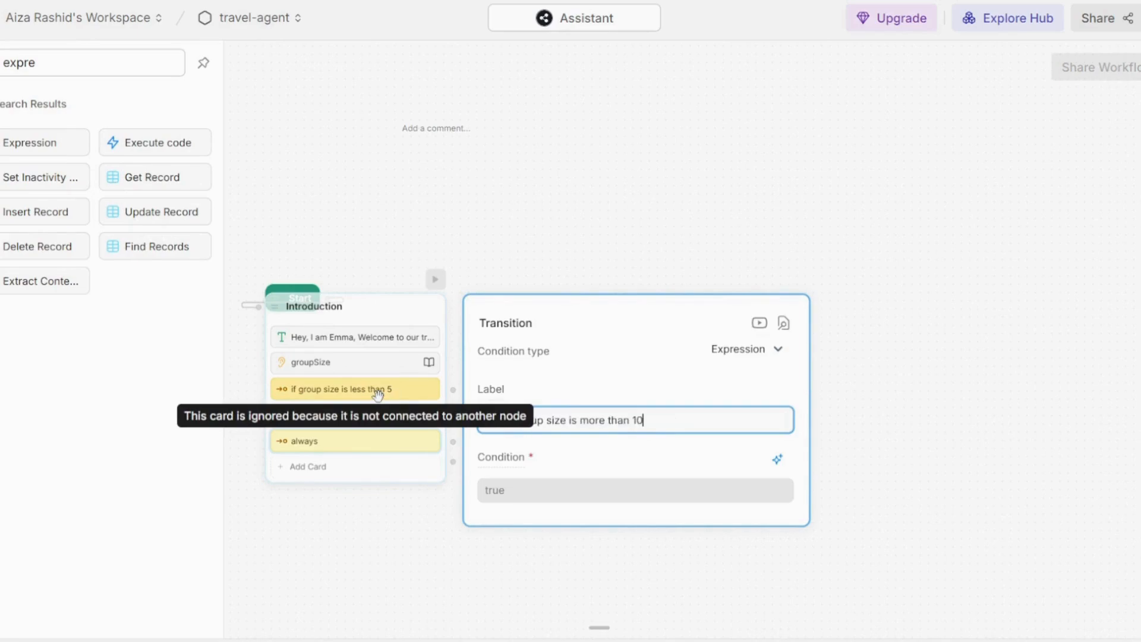
click(773, 473)
click(412, 533)
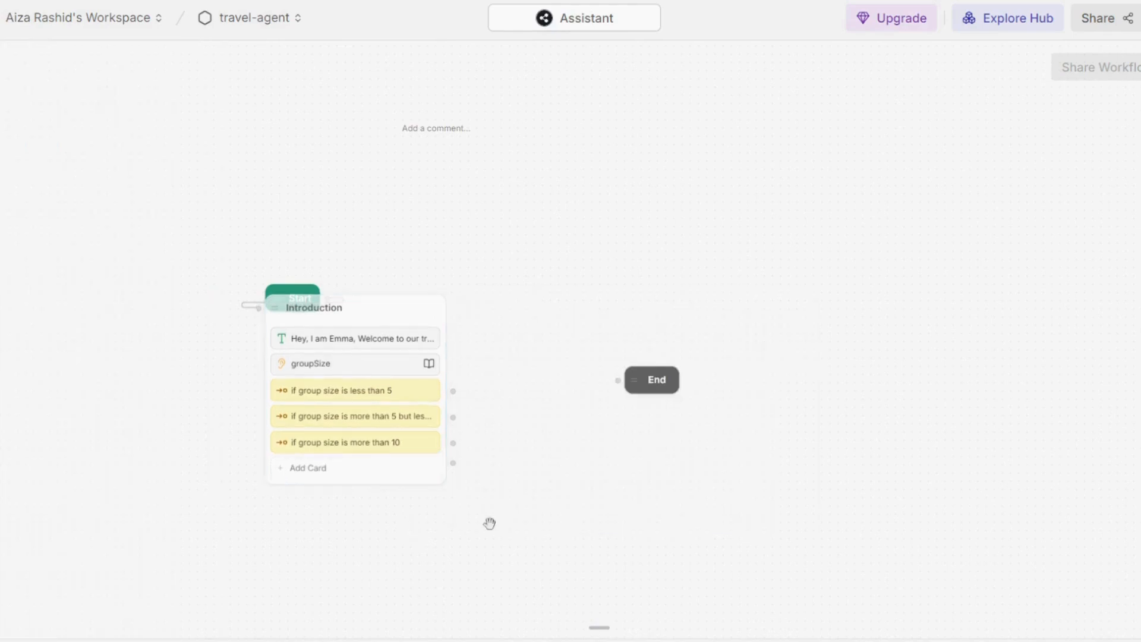
Move the Introduction node clear of Start and connect its "if group size is less than 5" transition to a new standard node.
drag(376, 312, 535, 171)
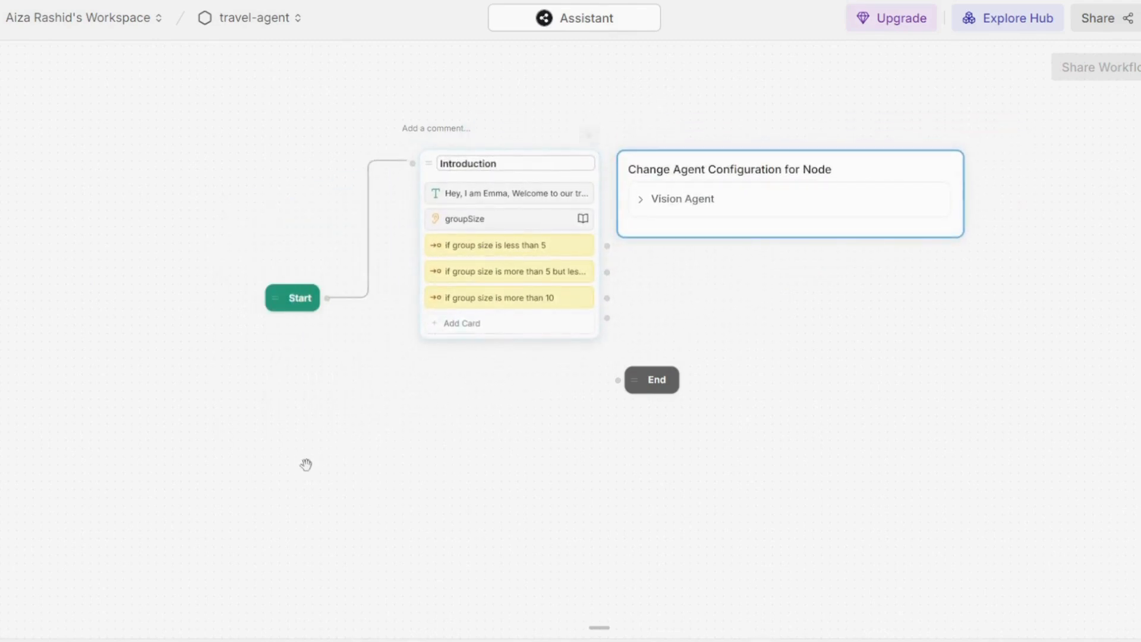
drag(299, 467, 255, 472)
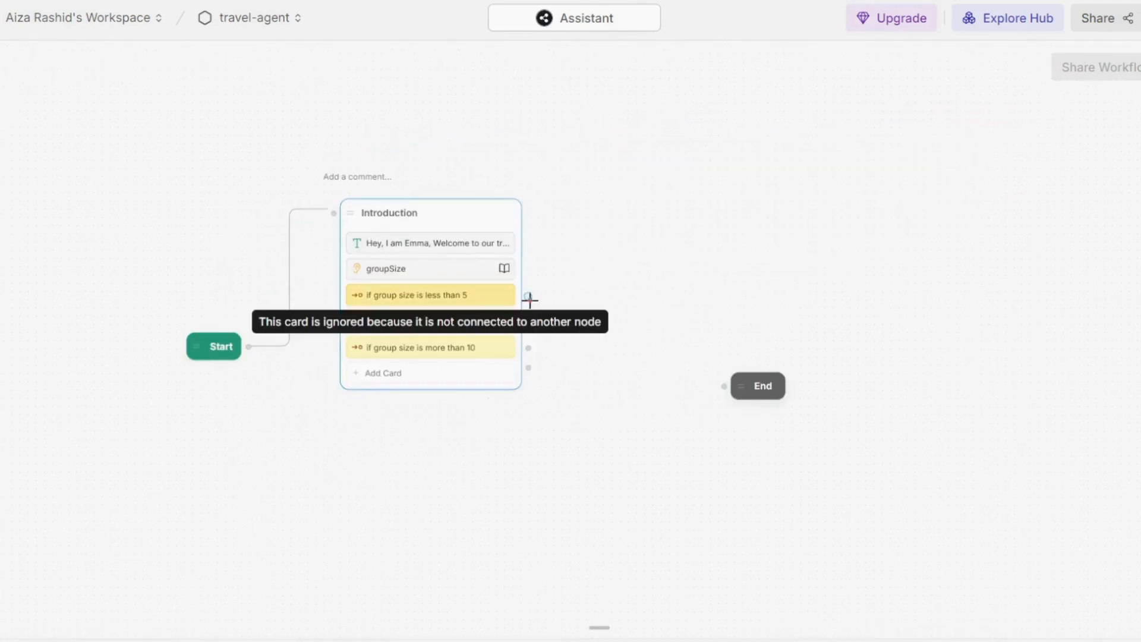
drag(529, 296, 610, 251)
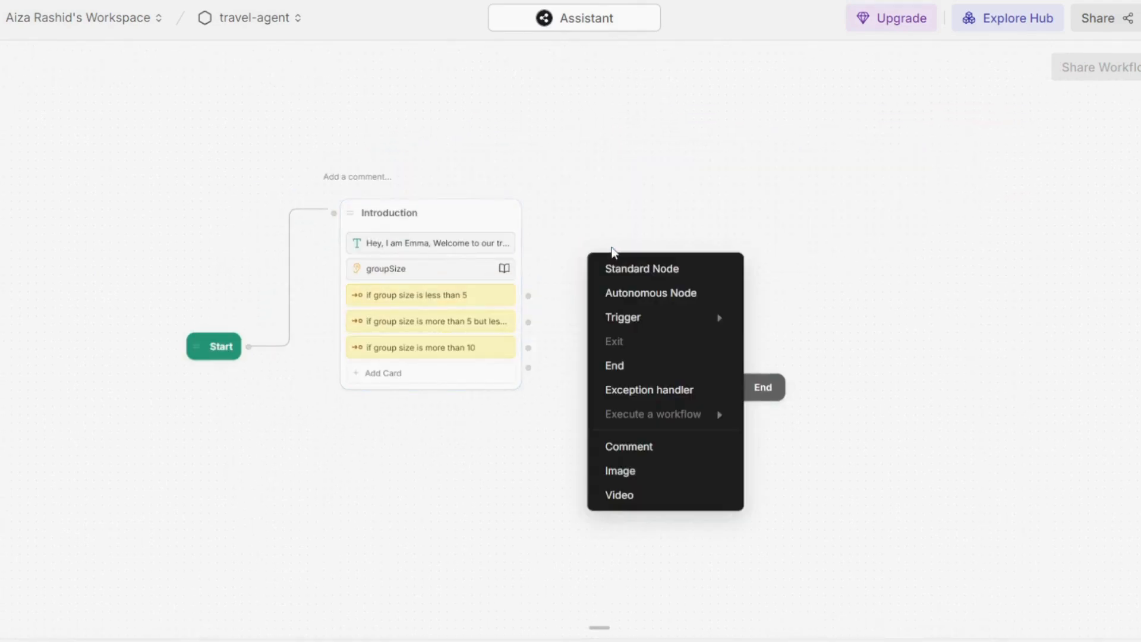
click(629, 271)
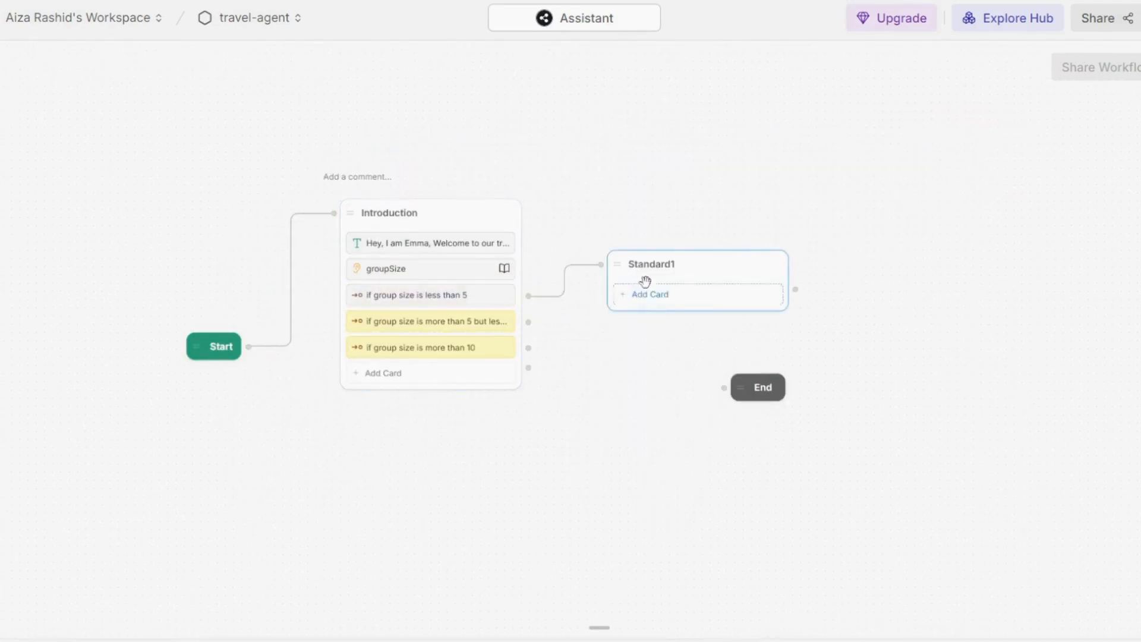
Rename the new standard node as "NiagraFalls".
click(684, 255)
click(693, 263)
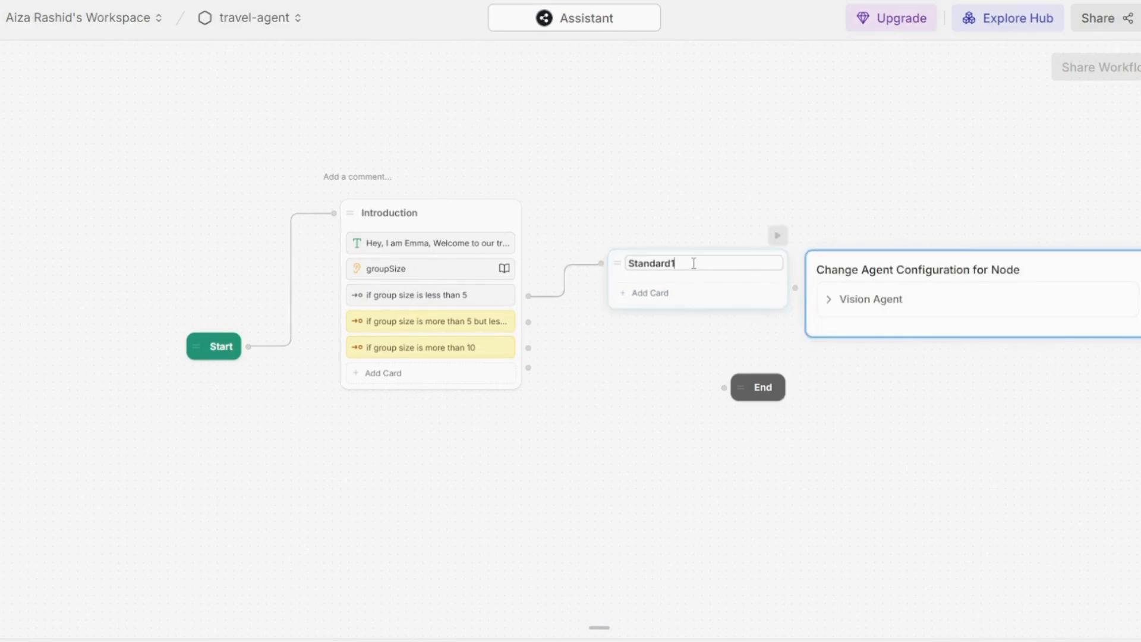
mouse_move(694, 263)
mouse_down()
mouse_move(624, 257)
mouse_move(688, 261)
mouse_up()
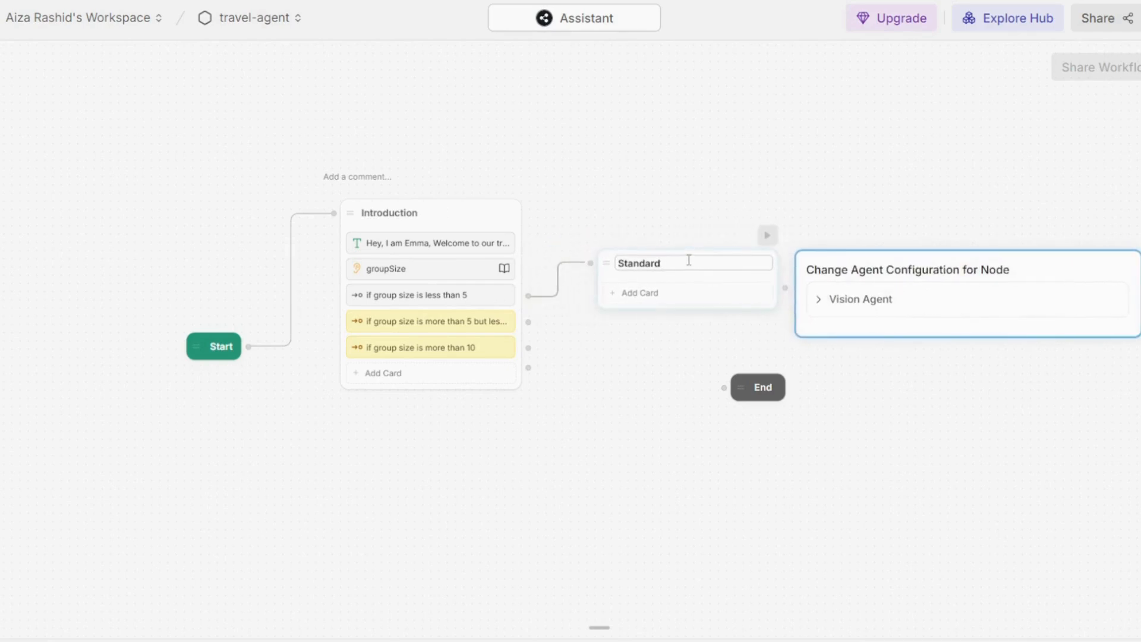
key(BackSpace)
key(BackSpace)
key(BackSpace)
key(BackSpace)
key(BackSpace)
text(NiagraFalls)
key(Return)
click(657, 296)
text(expre)
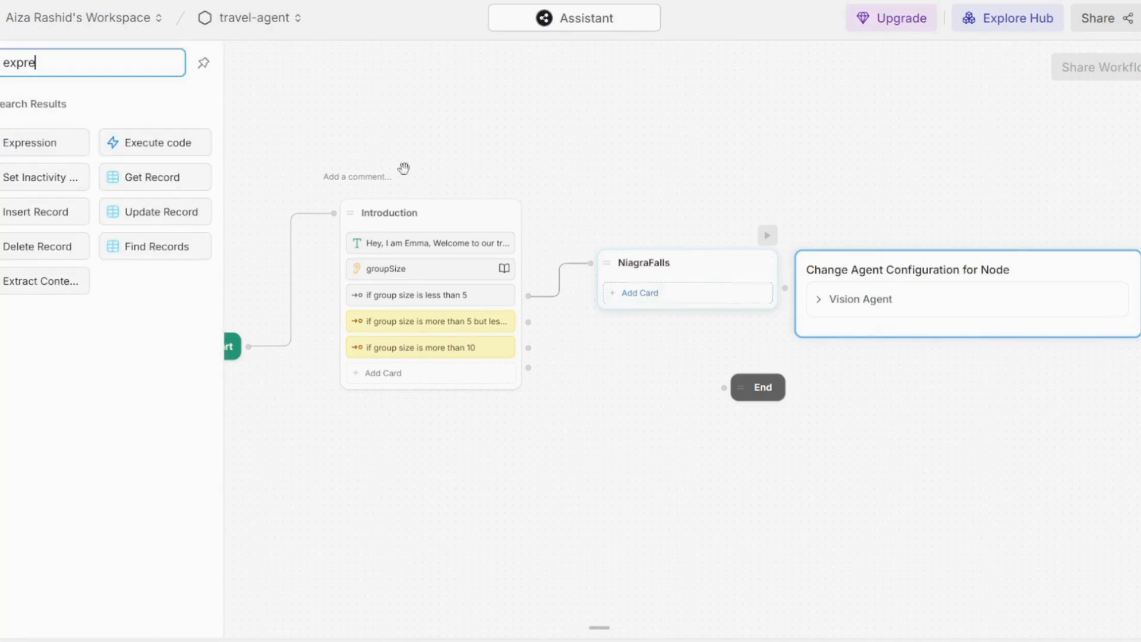
key(BackSpace)
key(BackSpace)
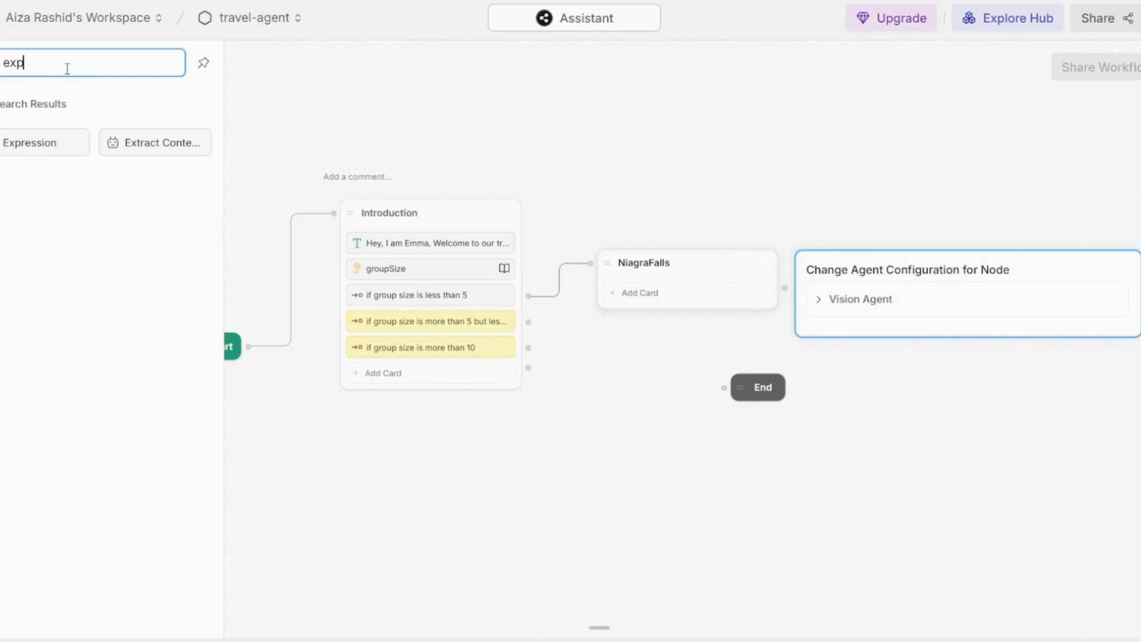
key(BackSpace)
key(BackSpace)
key(BackSpace)
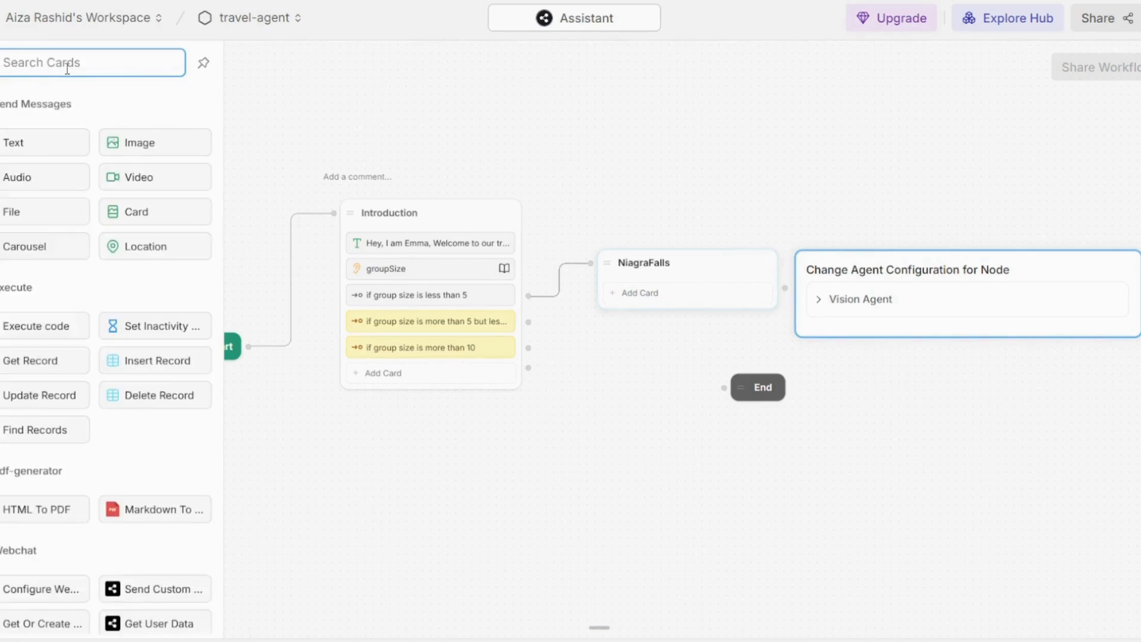
click(52, 139)
click(884, 381)
text(Perfect! So, Your group size is @)
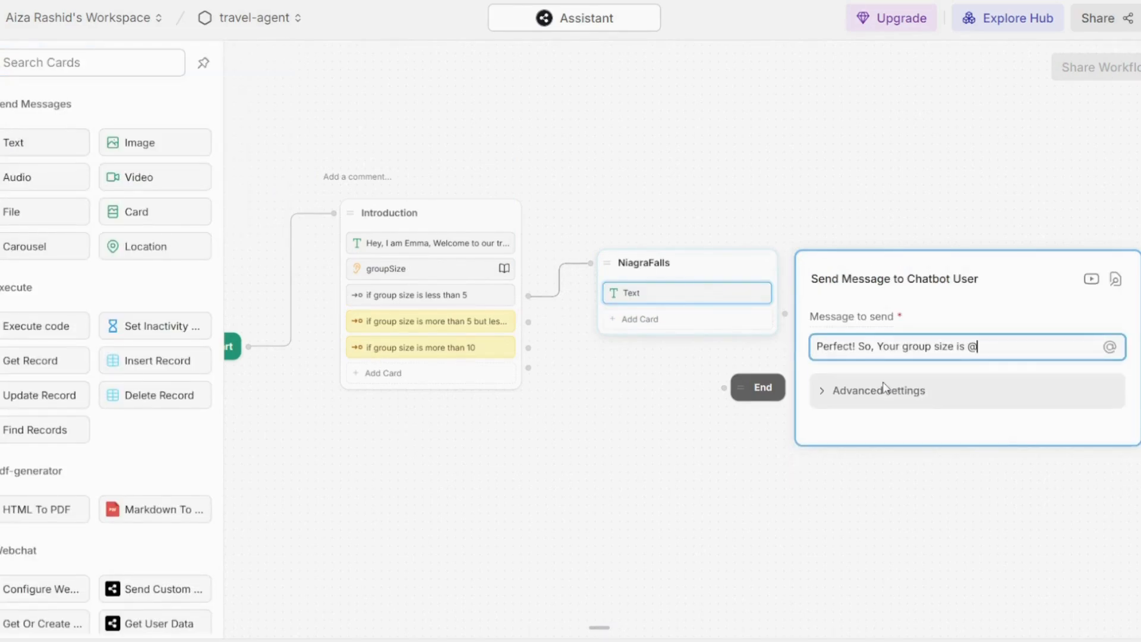
text(group)
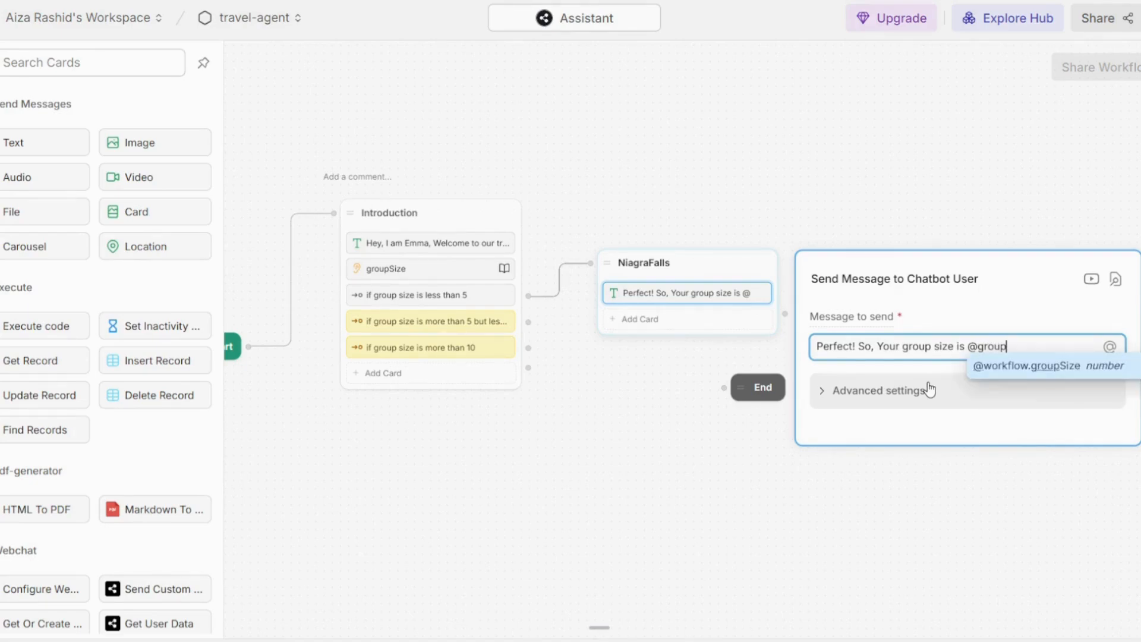
click(1005, 367)
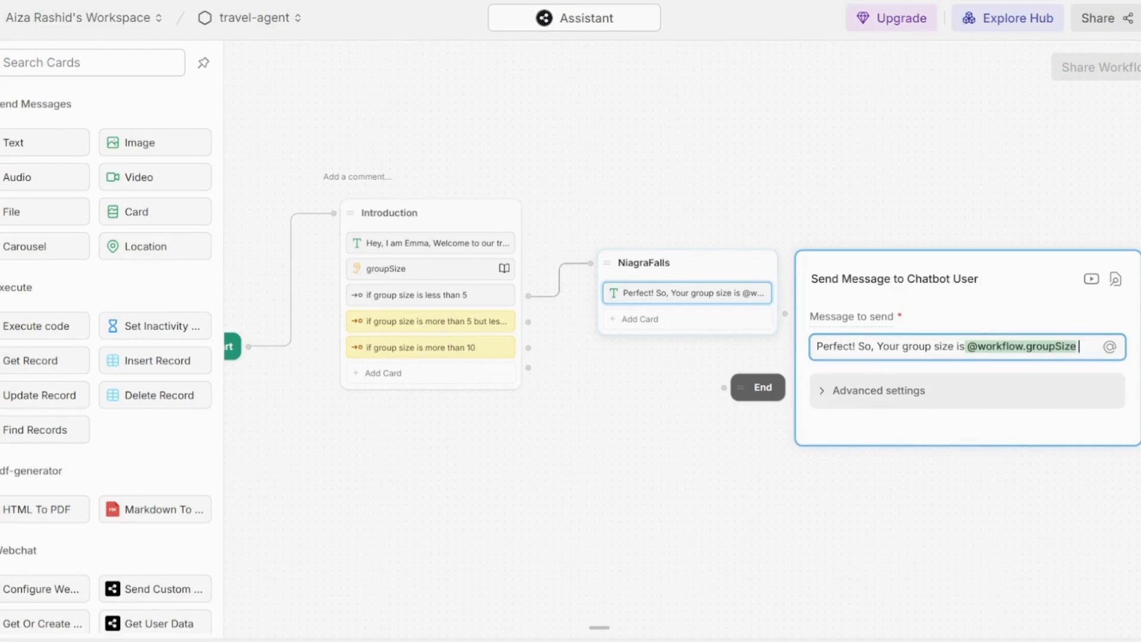
click(924, 463)
click(923, 463)
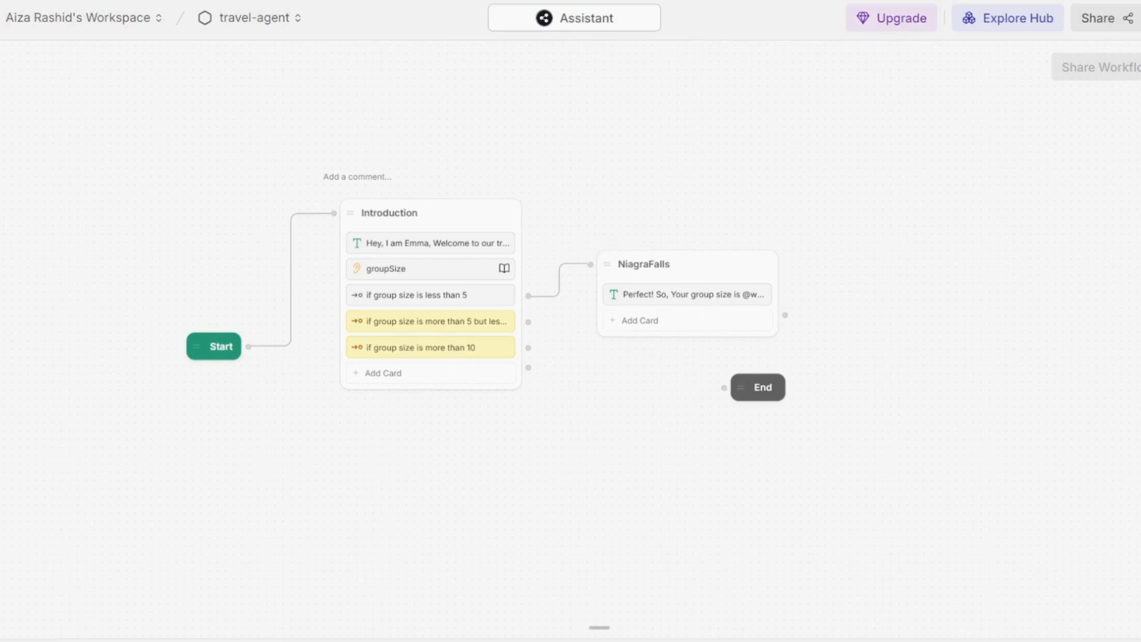
Add a text card to NiagraFalls reading "For a group of that size, we recommend going to niagra falls." and move the node up.
click(654, 332)
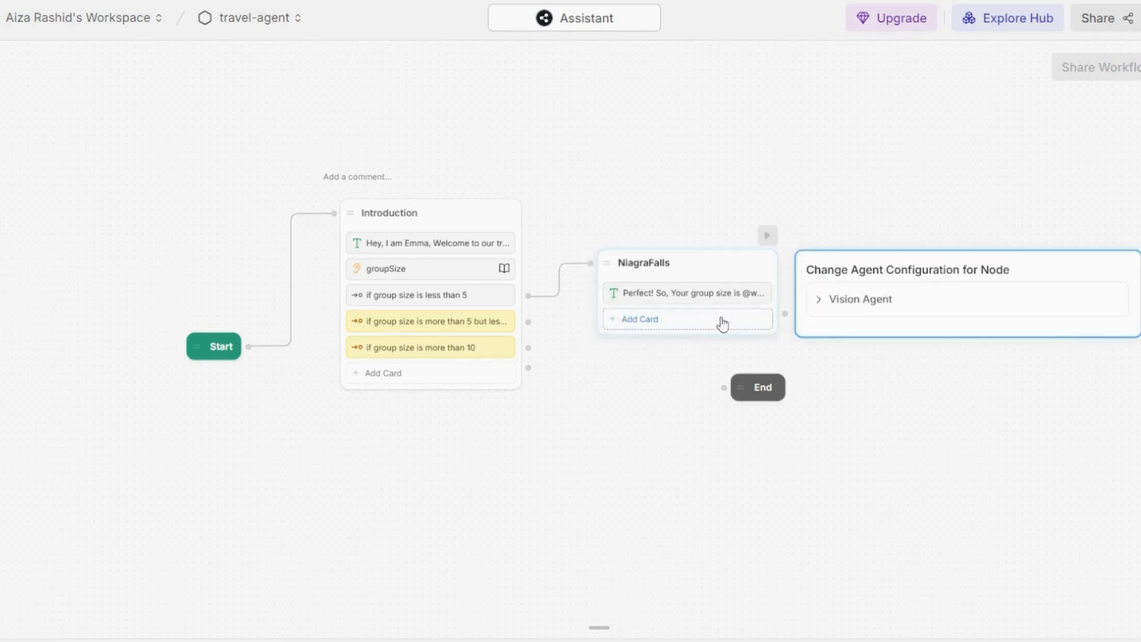
click(703, 325)
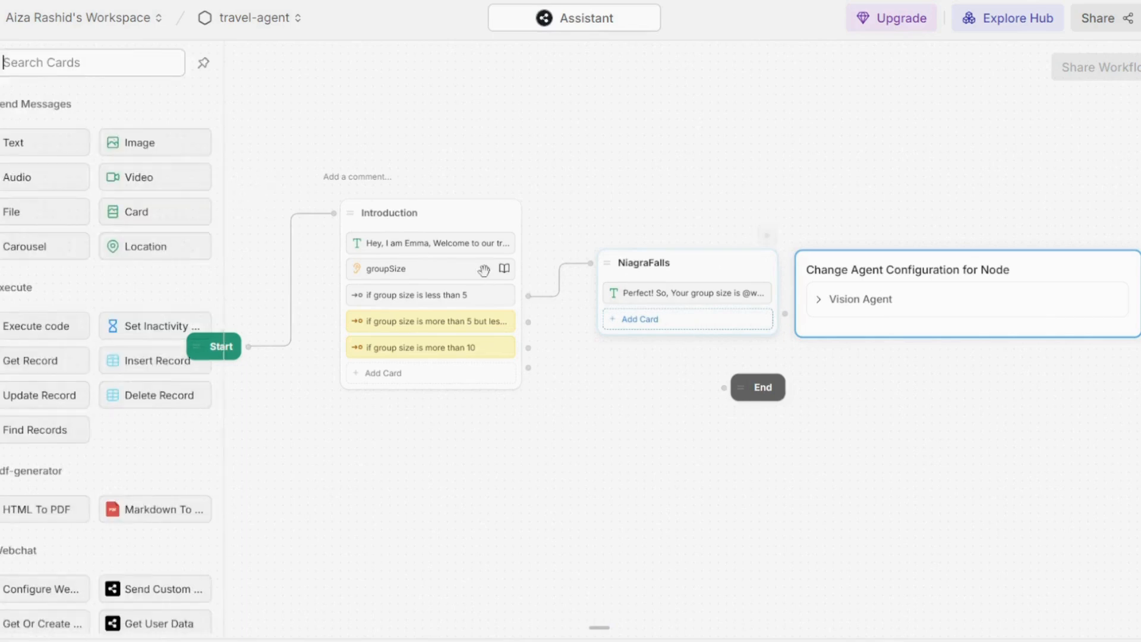
click(13, 142)
text(For a group of that size, we recommend going to niagra falls.)
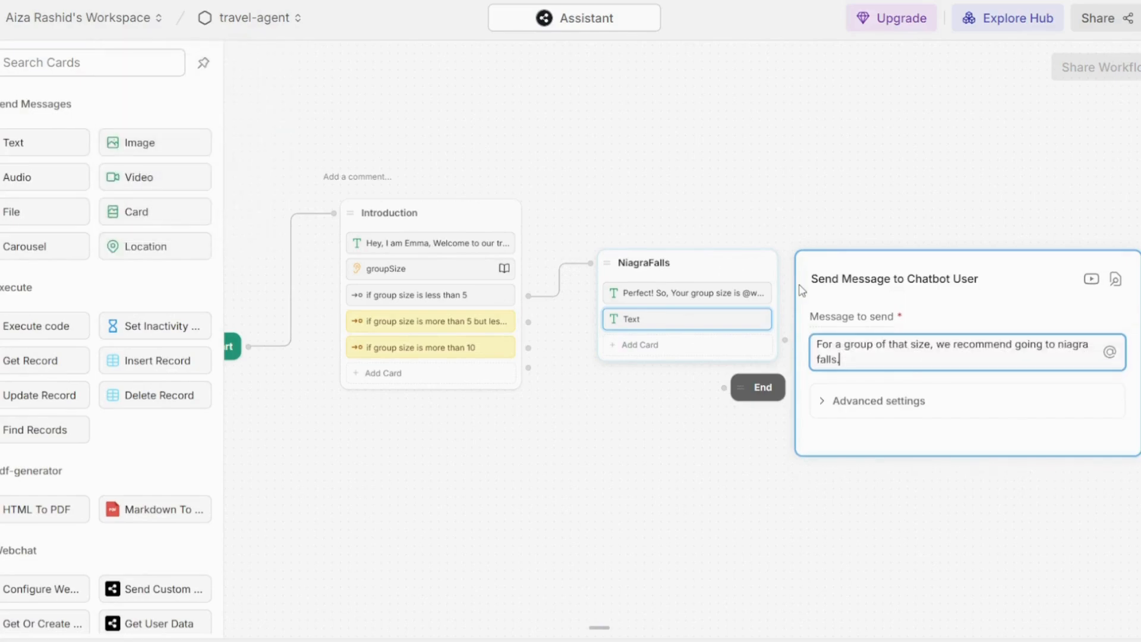
click(709, 481)
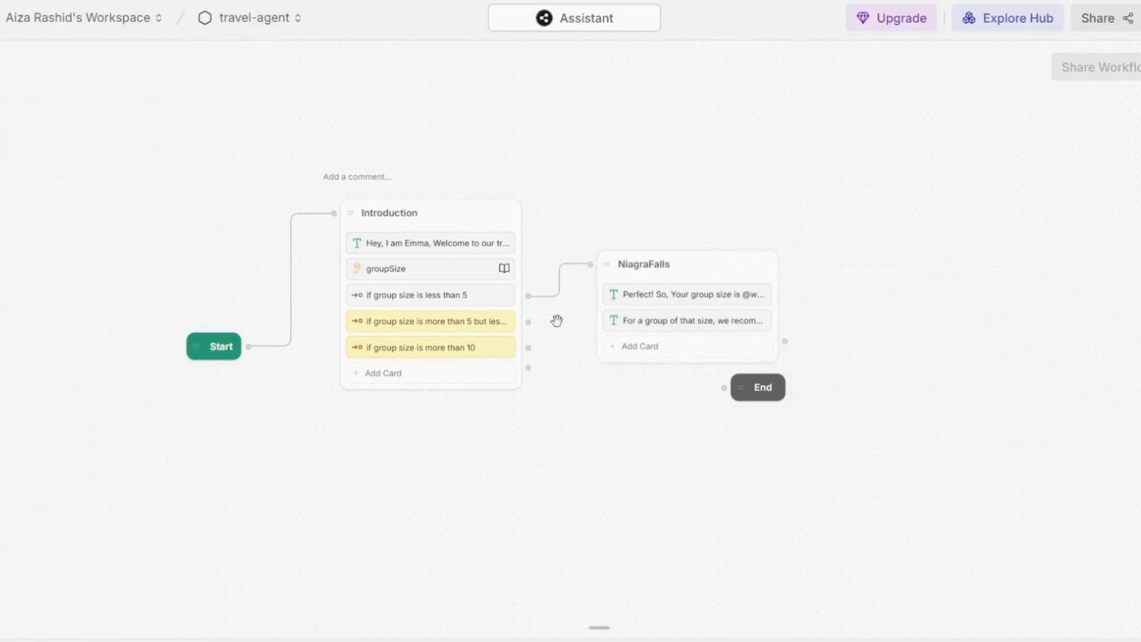
drag(733, 270, 733, 178)
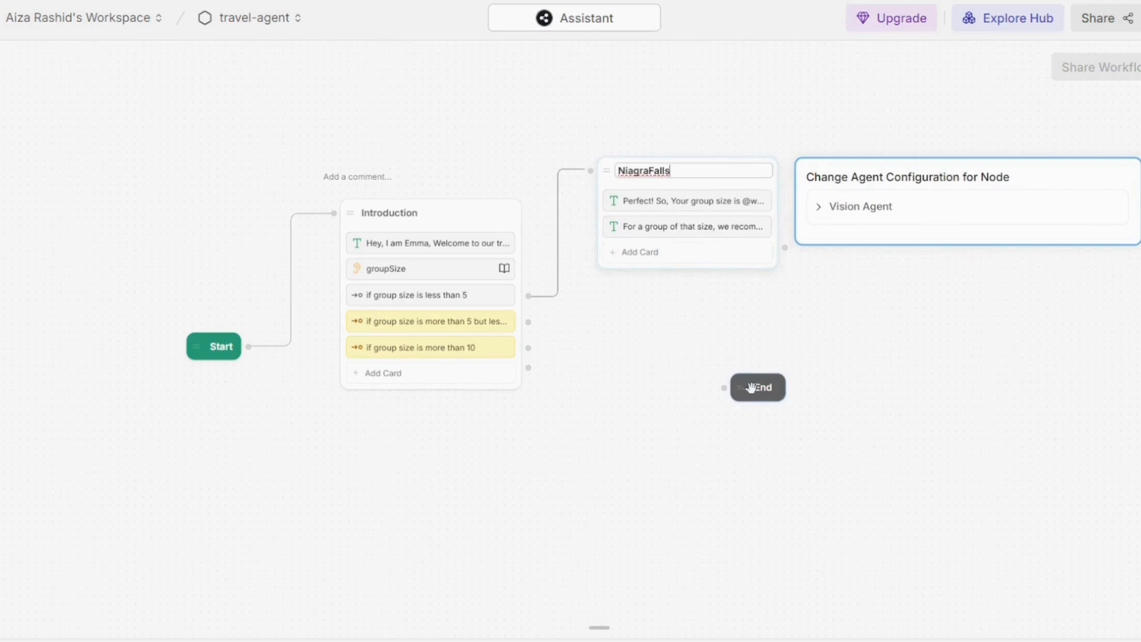
Move the End node clear and connect the Introduction node's "more than 5" transition to a new standard node.
drag(750, 387, 1038, 437)
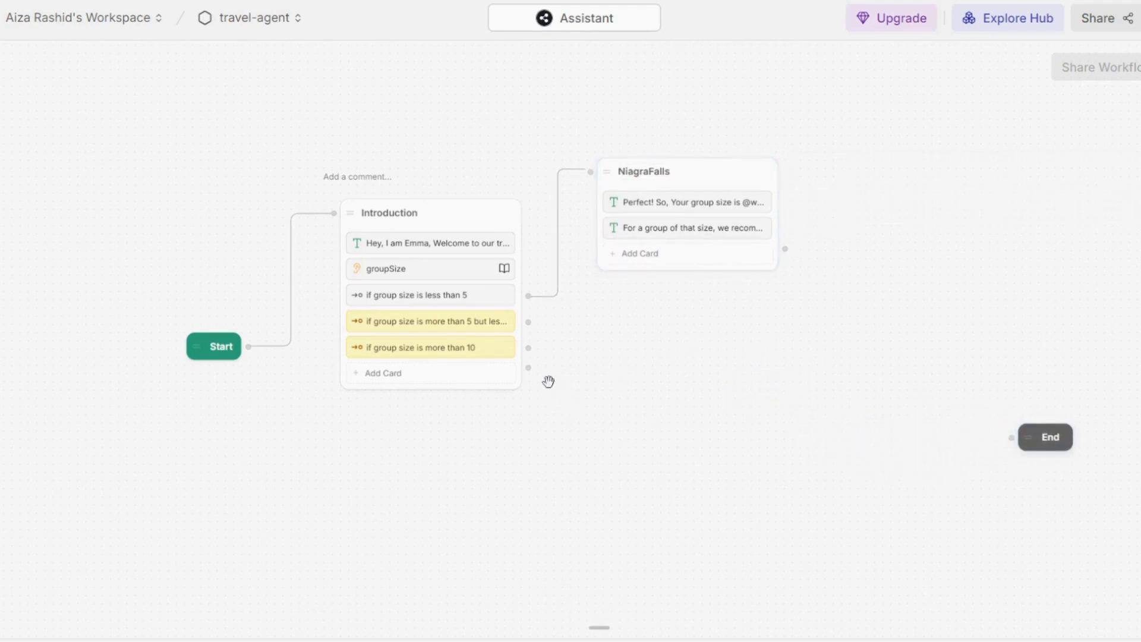
drag(528, 321, 635, 315)
click(646, 332)
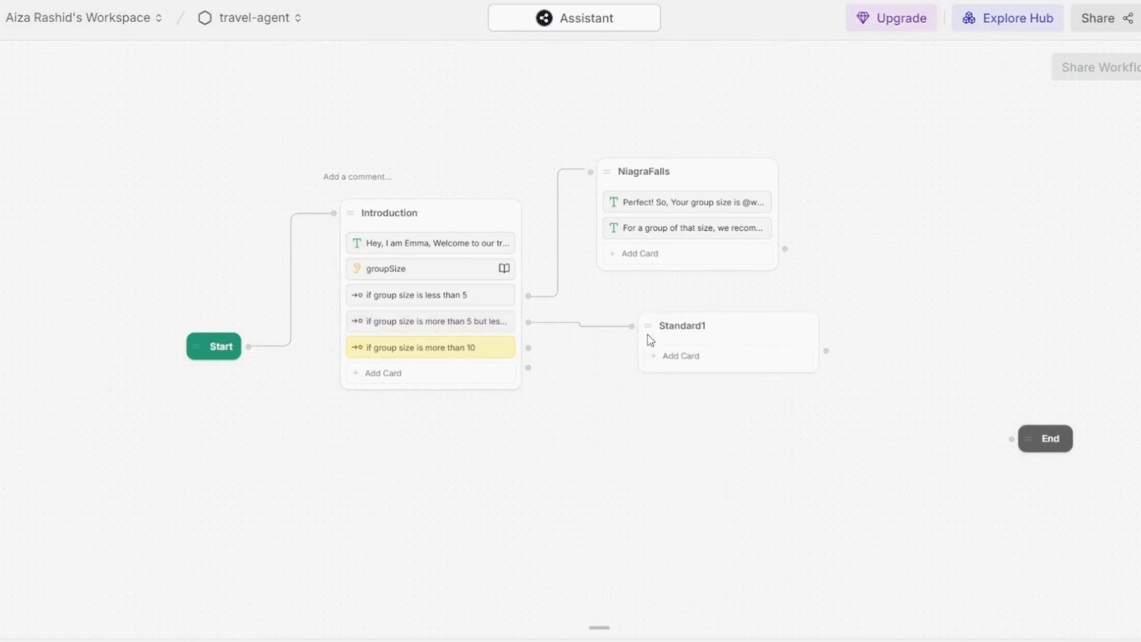
Rename the new standard node as "London".
click(714, 325)
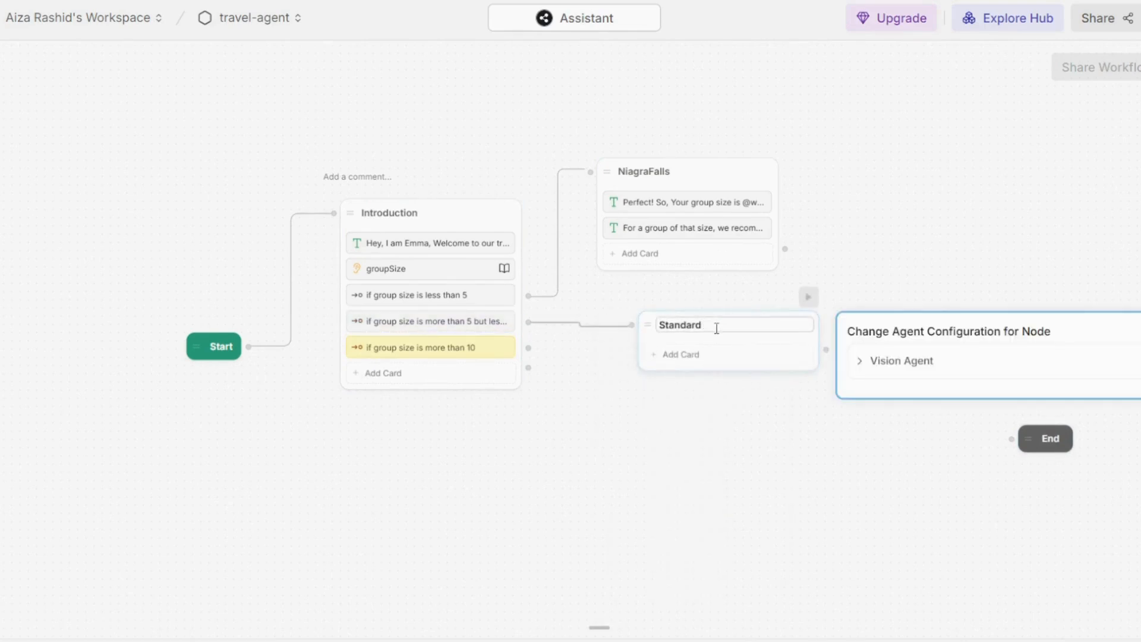
key(BackSpace)
key(BackSpace)
key(BackSpace)
key(BackSpace)
key(BackSpace)
key(BackSpace)
key(BackSpace)
key(BackSpace)
text(L)
key(Return)
Add a text card to the London node and fill it with the group-size message copied from NiagraFalls' first card.
click(672, 360)
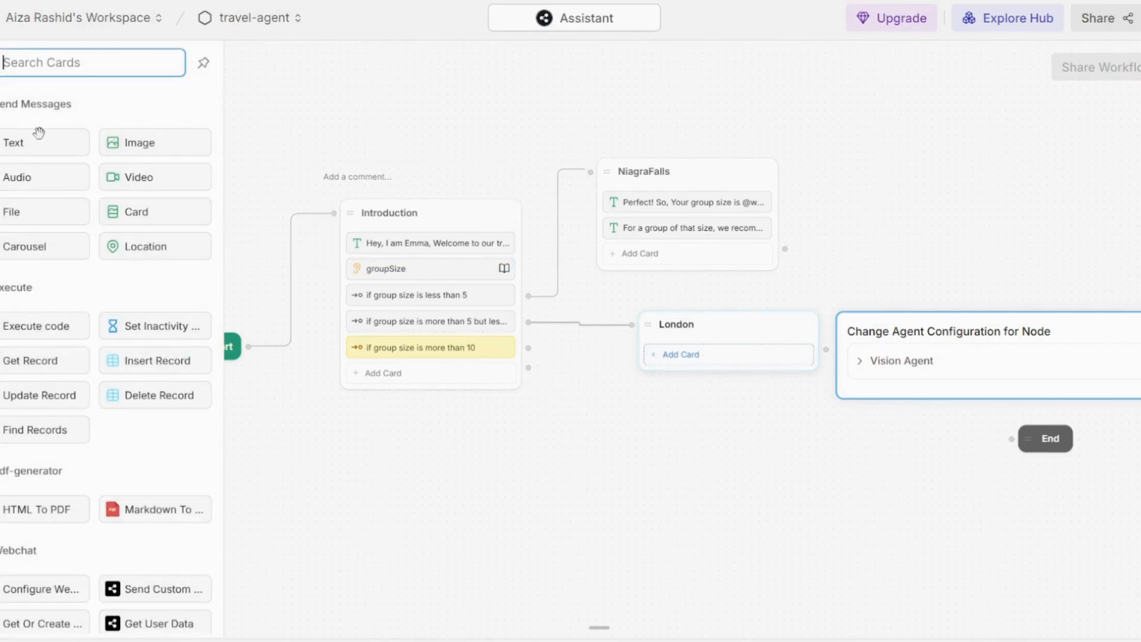
click(49, 147)
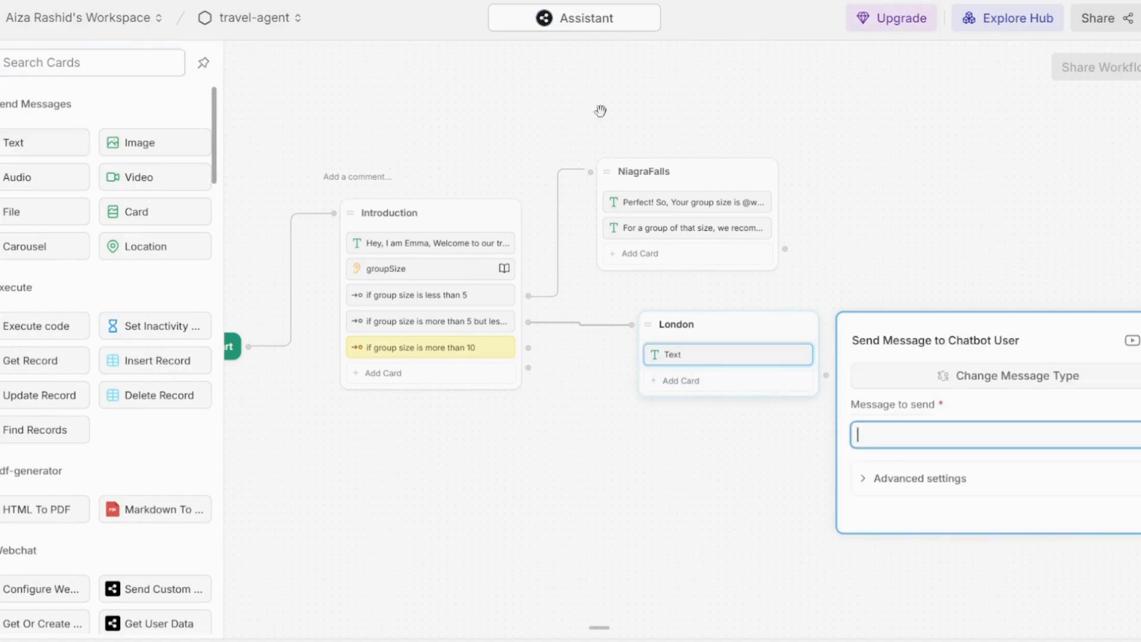
click(664, 214)
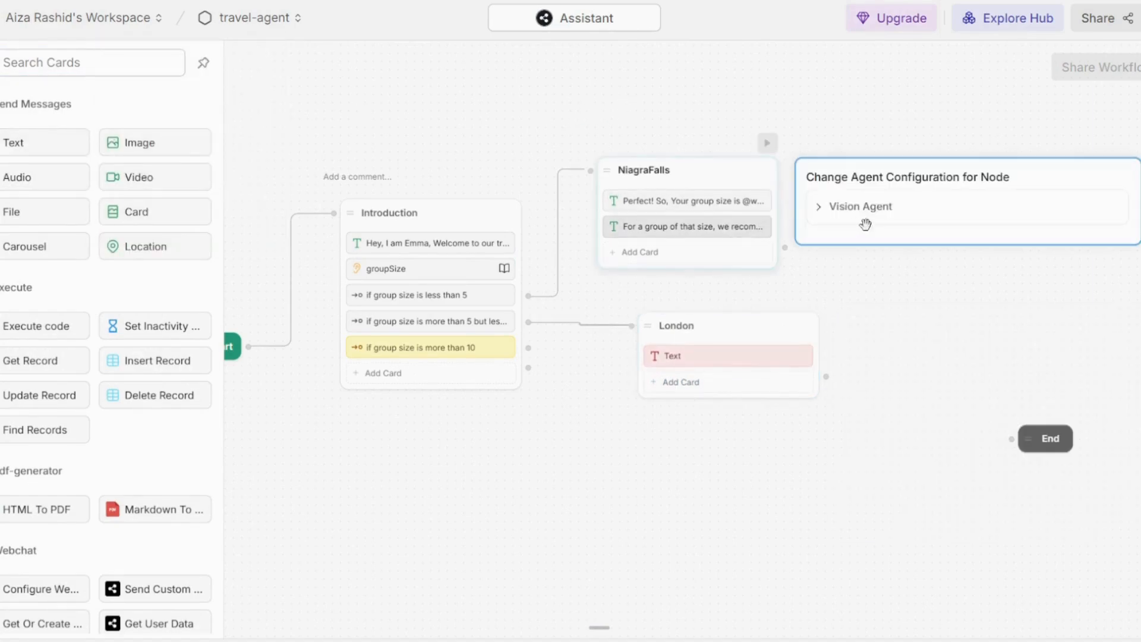
click(711, 202)
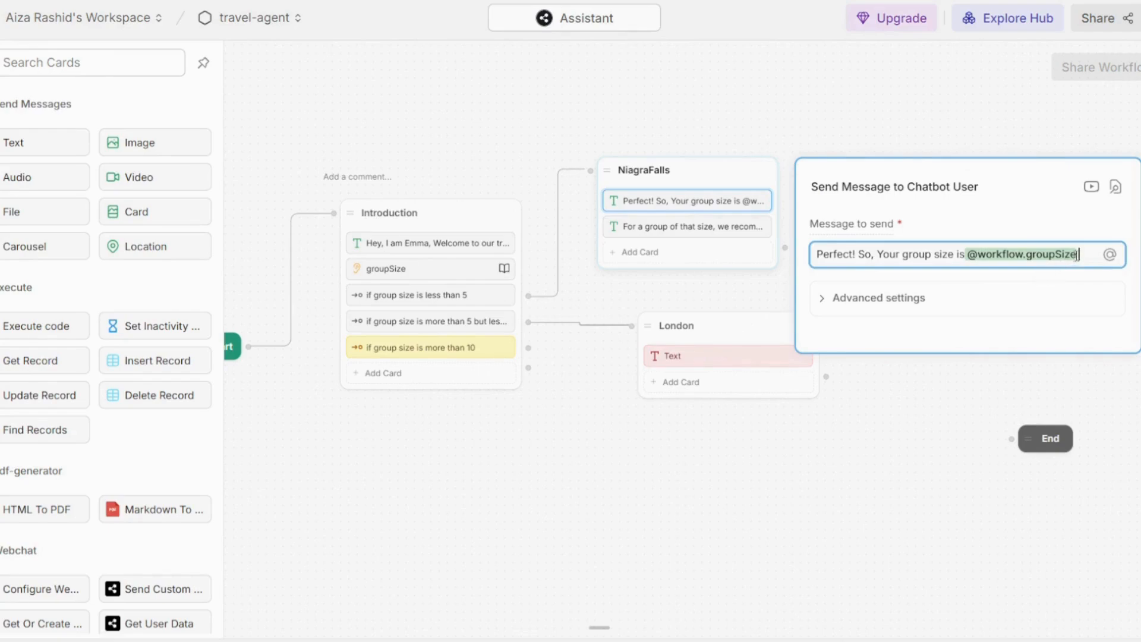
drag(1079, 251, 808, 256)
key(ctrl+c)
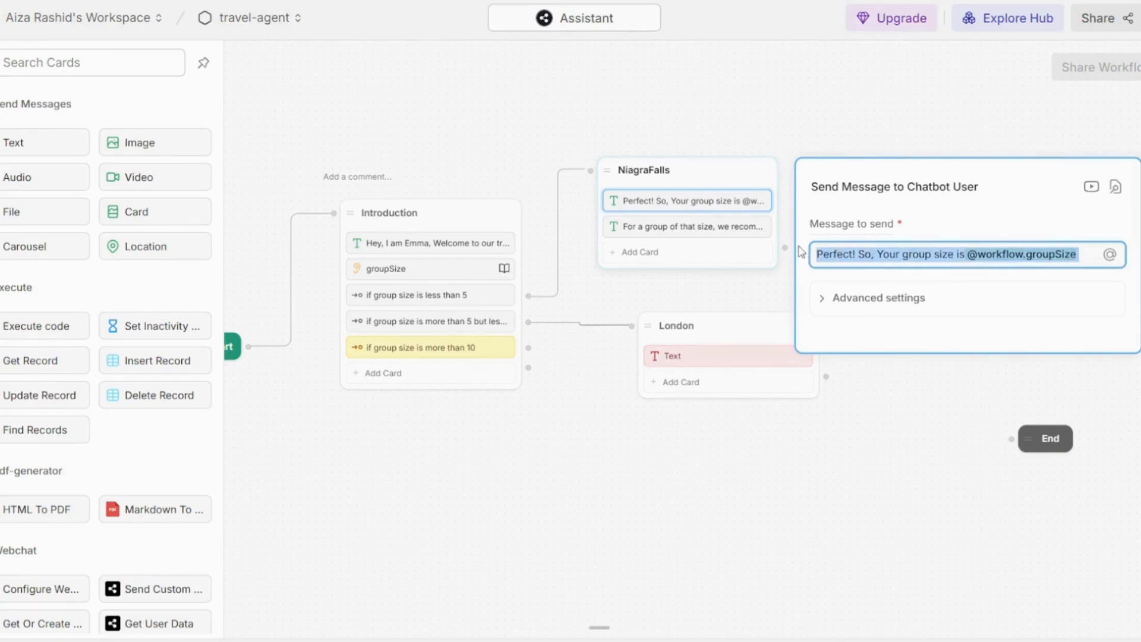
click(723, 355)
key(ctrl+v)
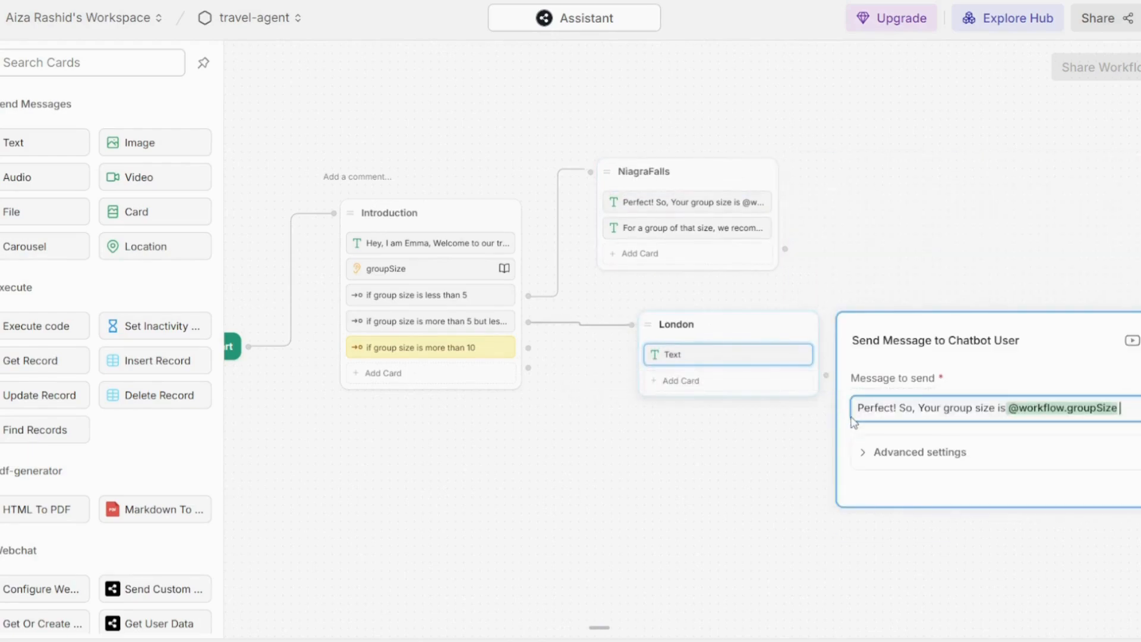
Add a second text card to the London node reading "For a group of that size, we recommend going to London!".
click(743, 395)
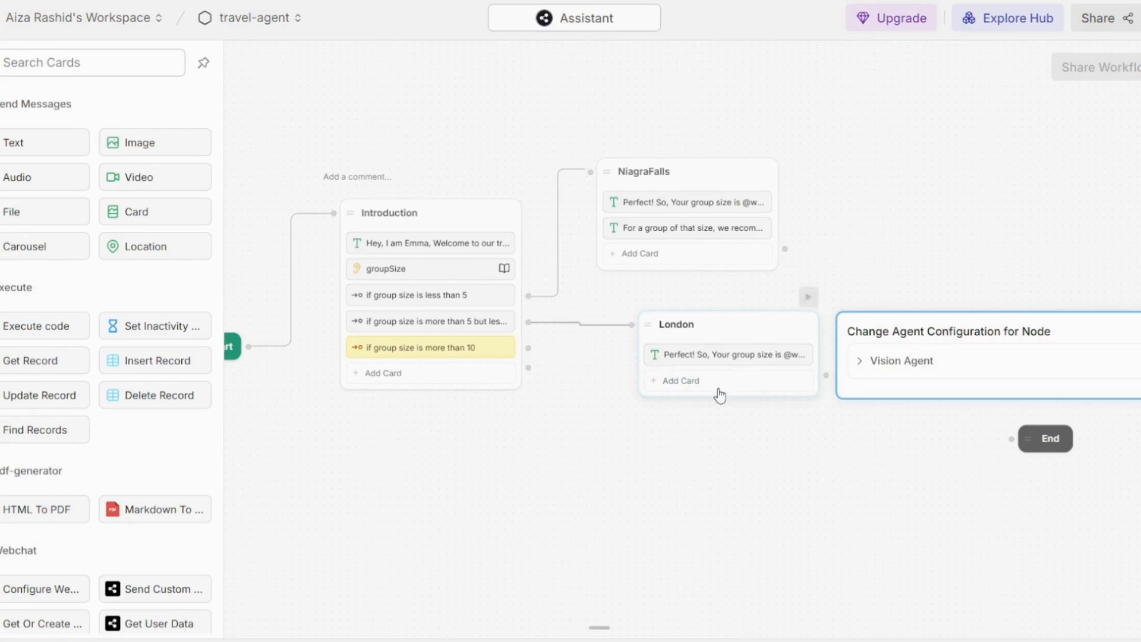
click(39, 143)
text(For a group of that size, we recommend going to London!)
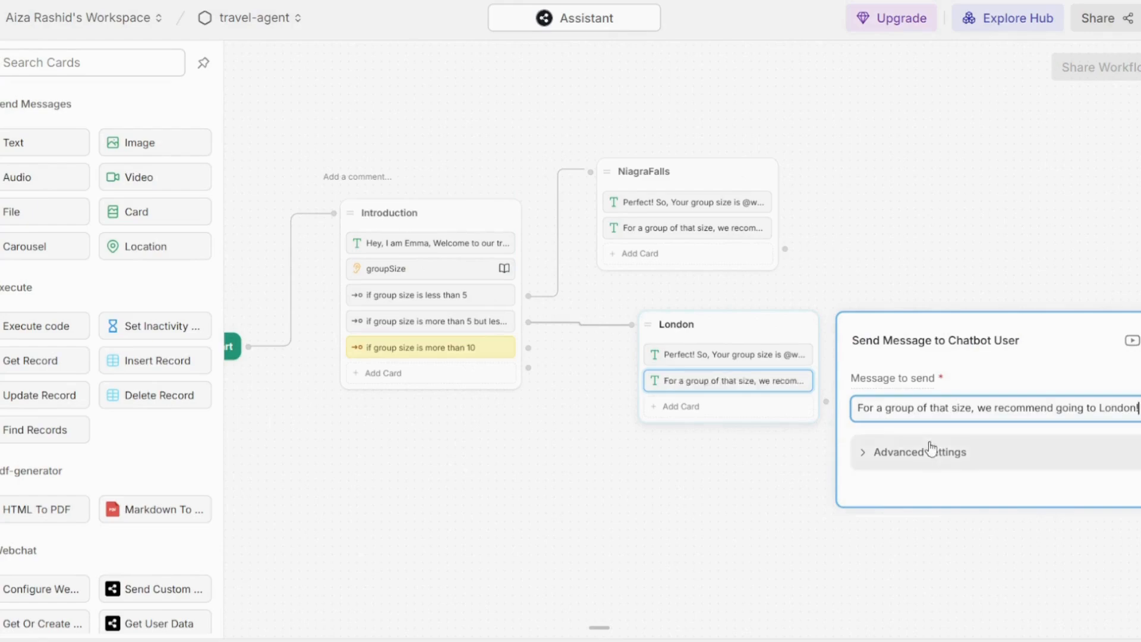
click(567, 327)
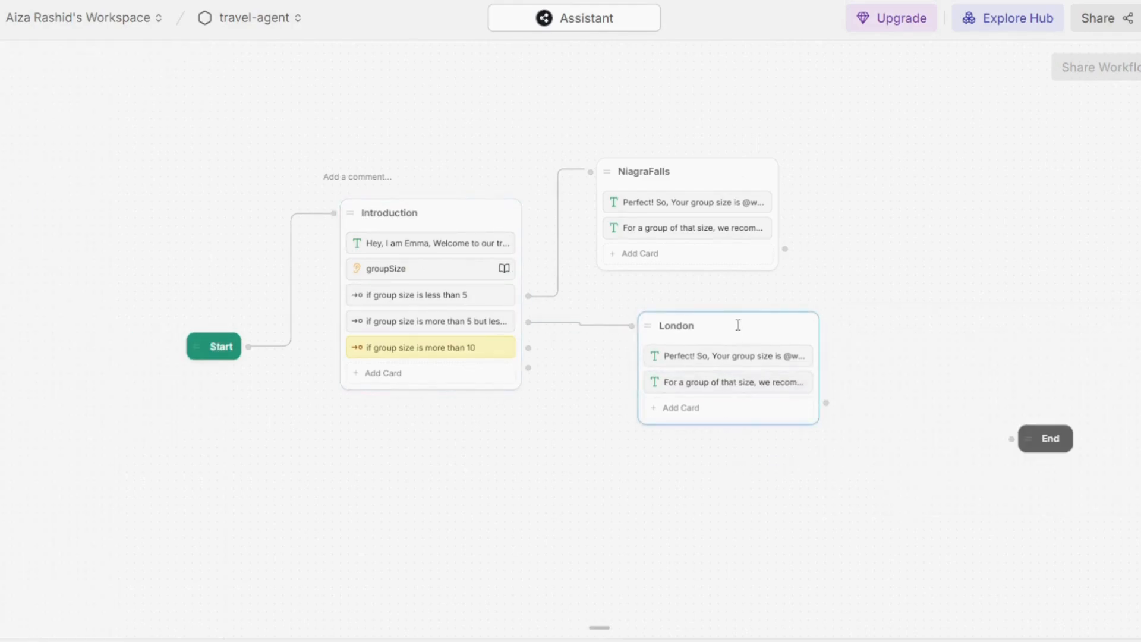
Move the London node directly below NiagraFalls and connect the "if group size is more than 10" transition to a new standard node.
drag(738, 325, 700, 297)
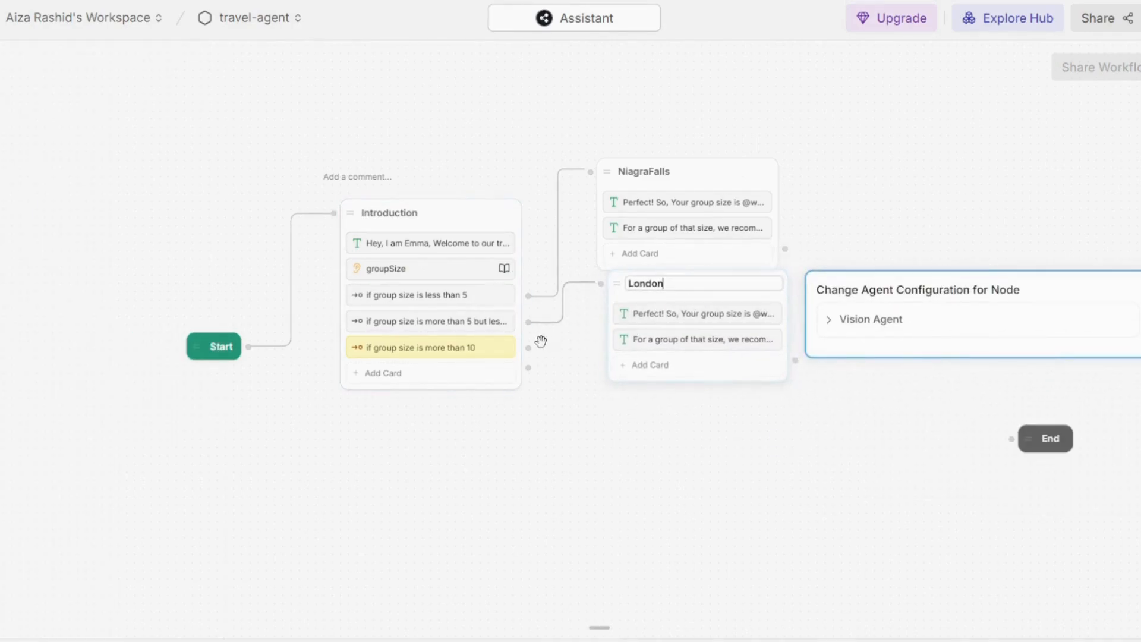
drag(534, 351, 631, 466)
click(649, 483)
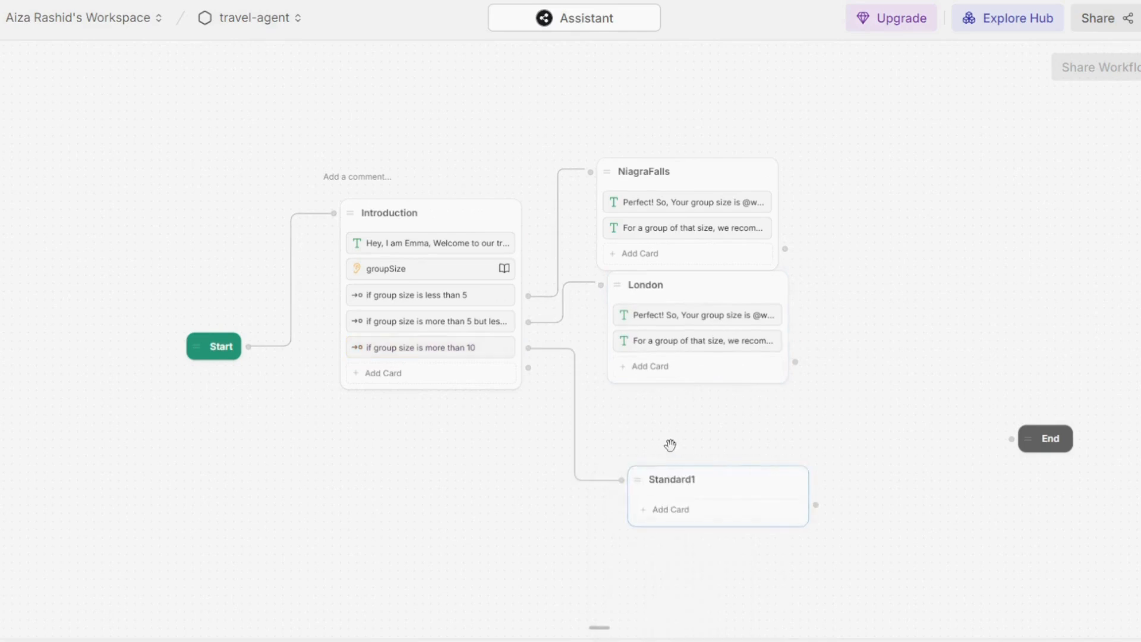
Rename the new standard node as "Pyramids".
click(696, 478)
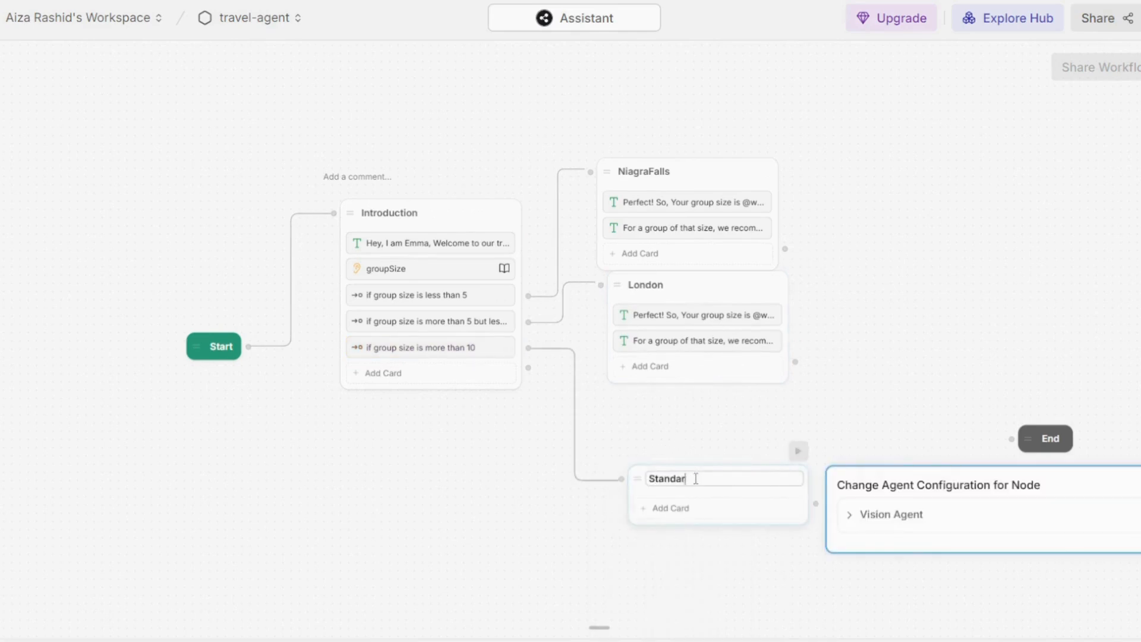
key(BackSpace)
key(BackSpace)
key(BackSpace)
key(BackSpace)
key(BackSpace)
key(BackSpace)
key(BackSpace)
text(Pyramids)
Add a text card to the Pyramids node and fill it with the group-size message copied from NiagraFalls' first card.
click(670, 507)
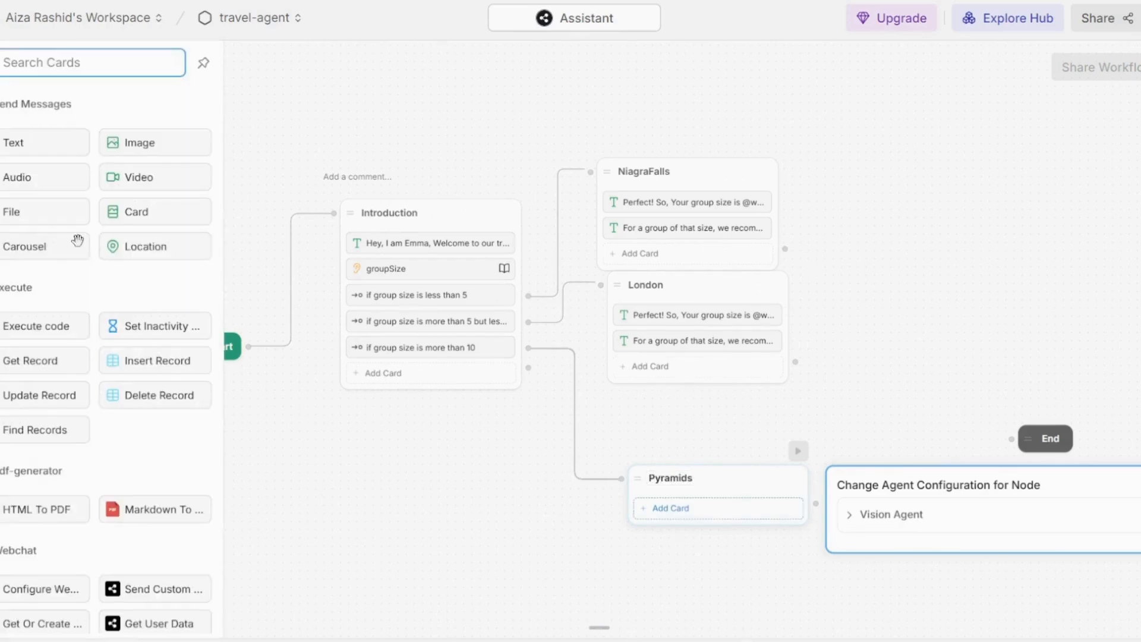
click(13, 143)
click(667, 200)
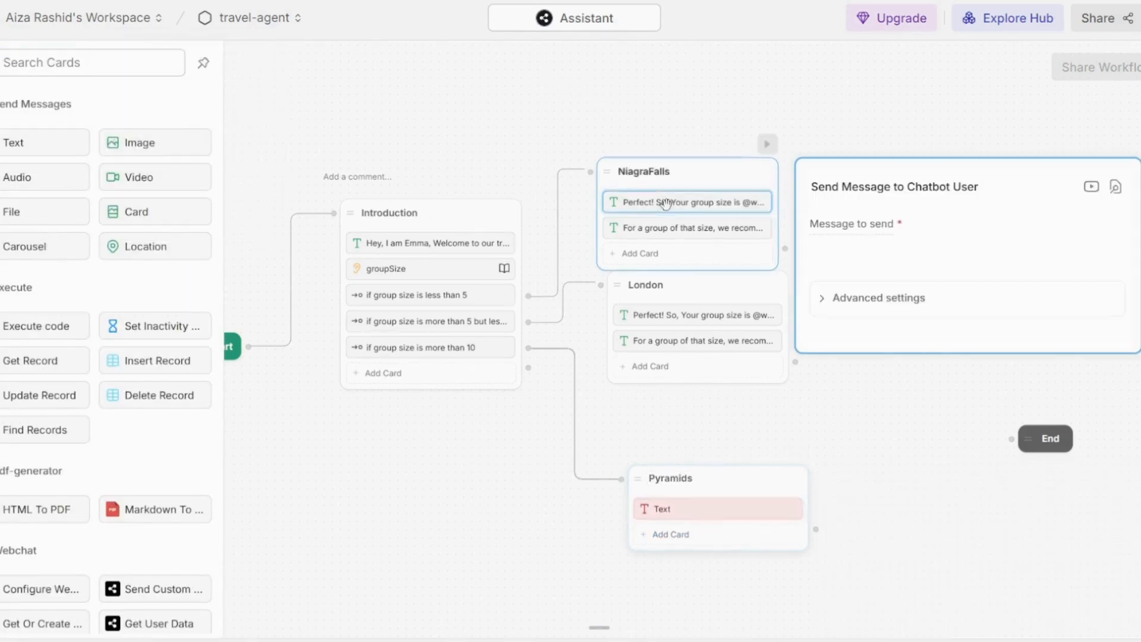
drag(1076, 253, 803, 255)
key(ctrl+c)
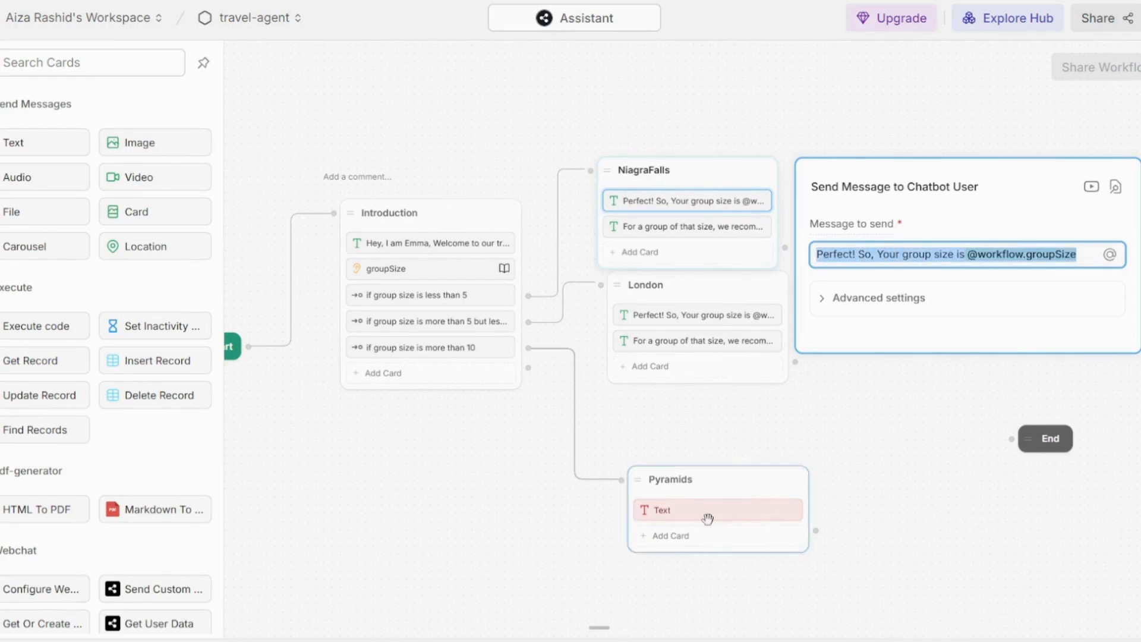
click(783, 508)
click(912, 585)
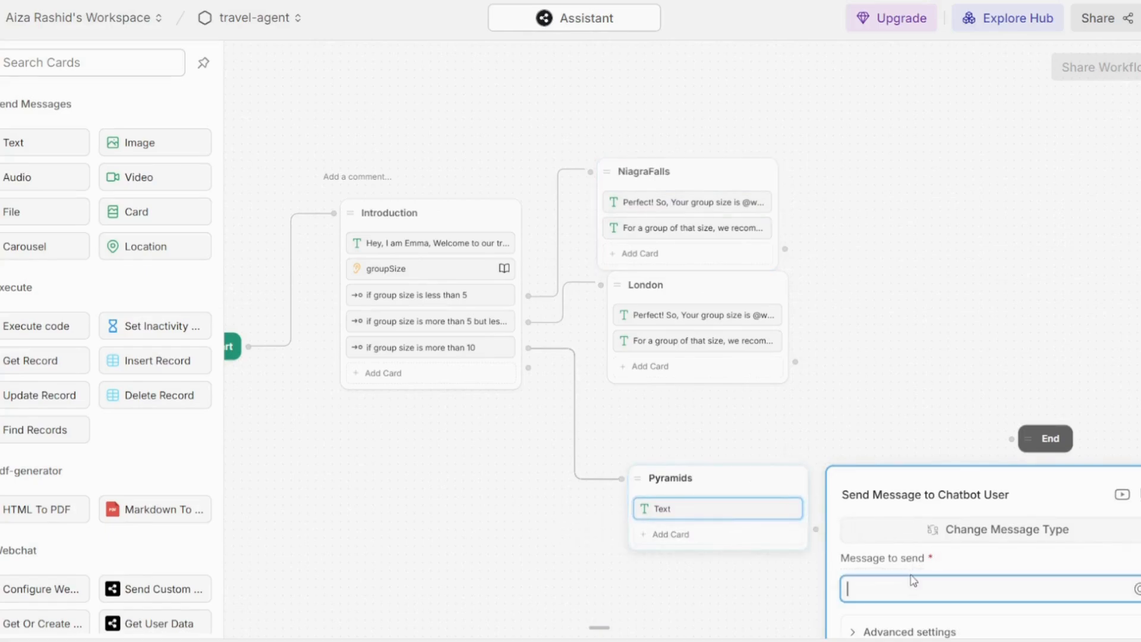
key(ctrl+v)
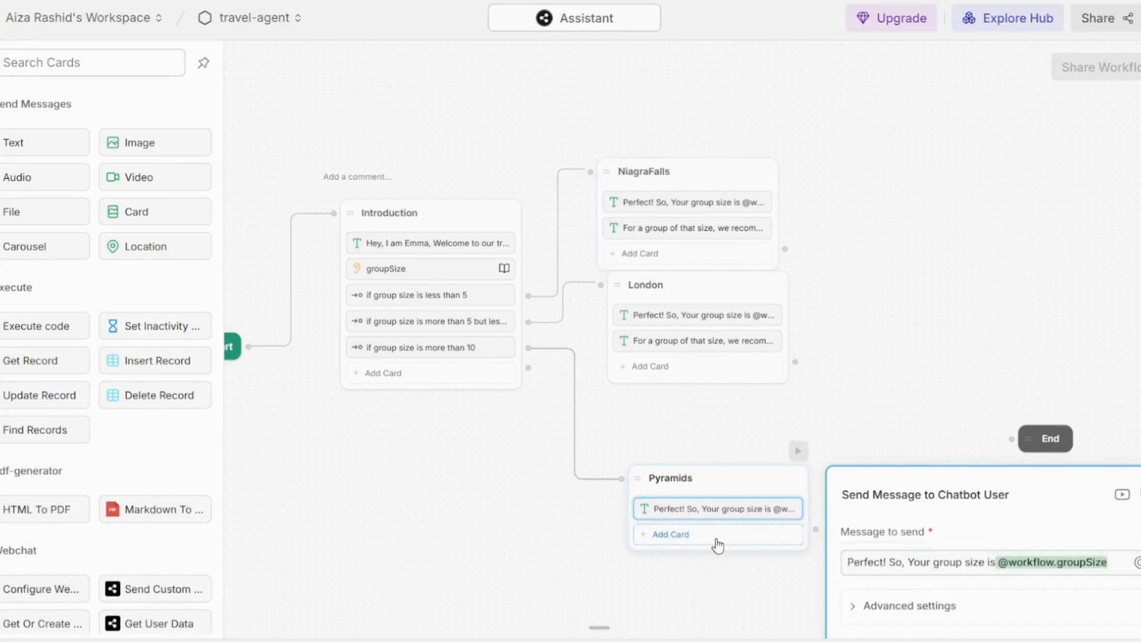
Add a second text card to the Pyramids node reading "For a group of that size, we recommend going to Pyramids of Egypt!".
click(718, 543)
click(60, 147)
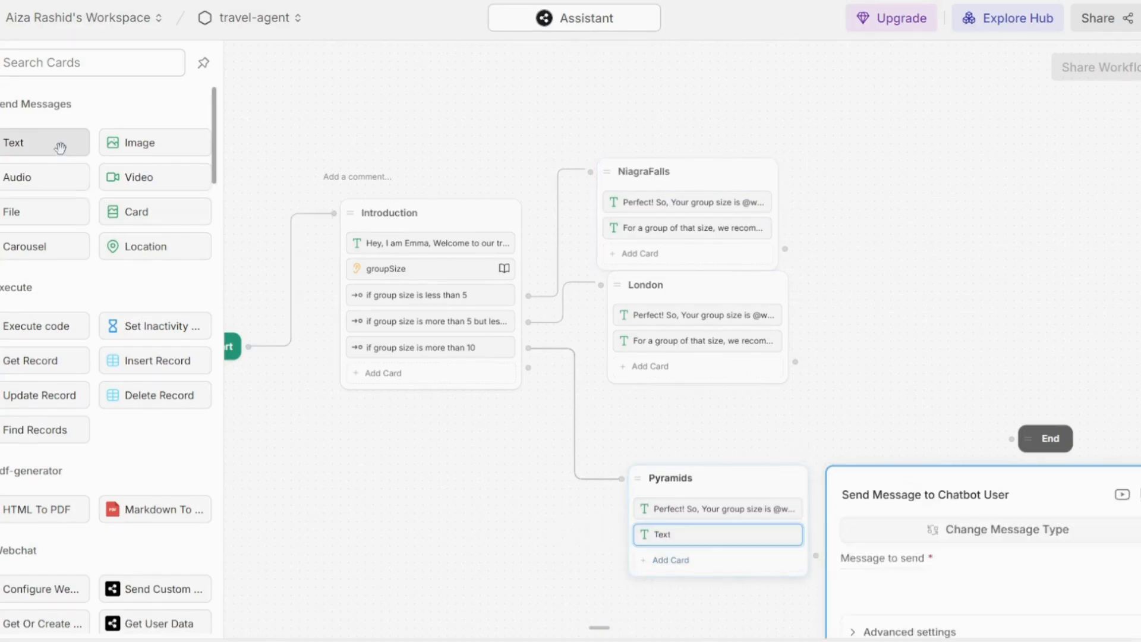
text(For a group of that size, we recommend going to London!)
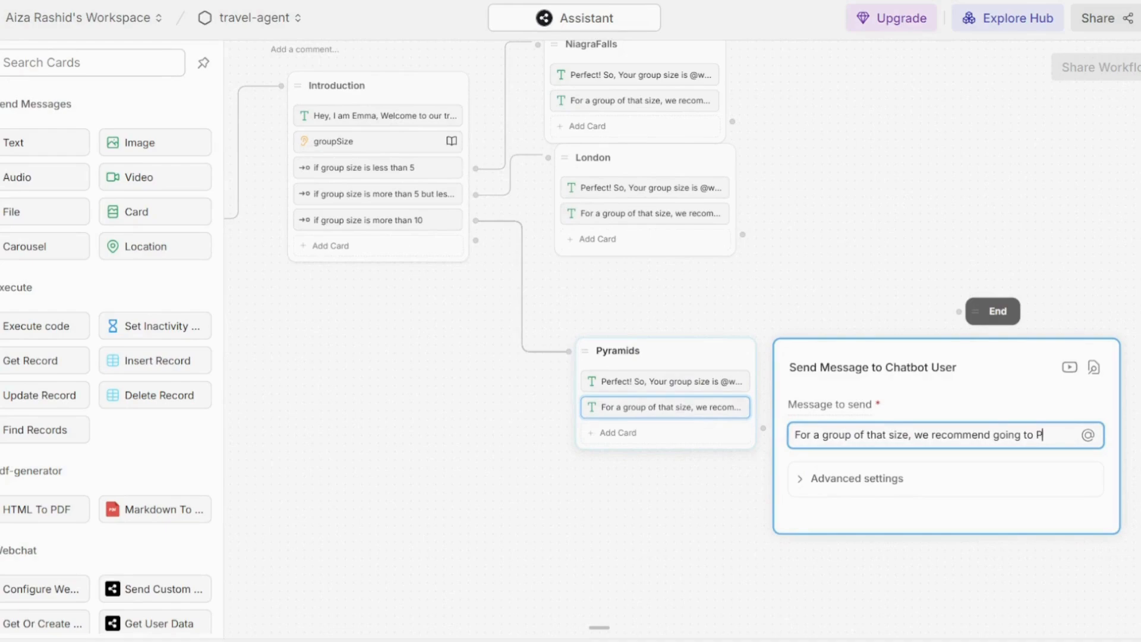
text(Pyramids)
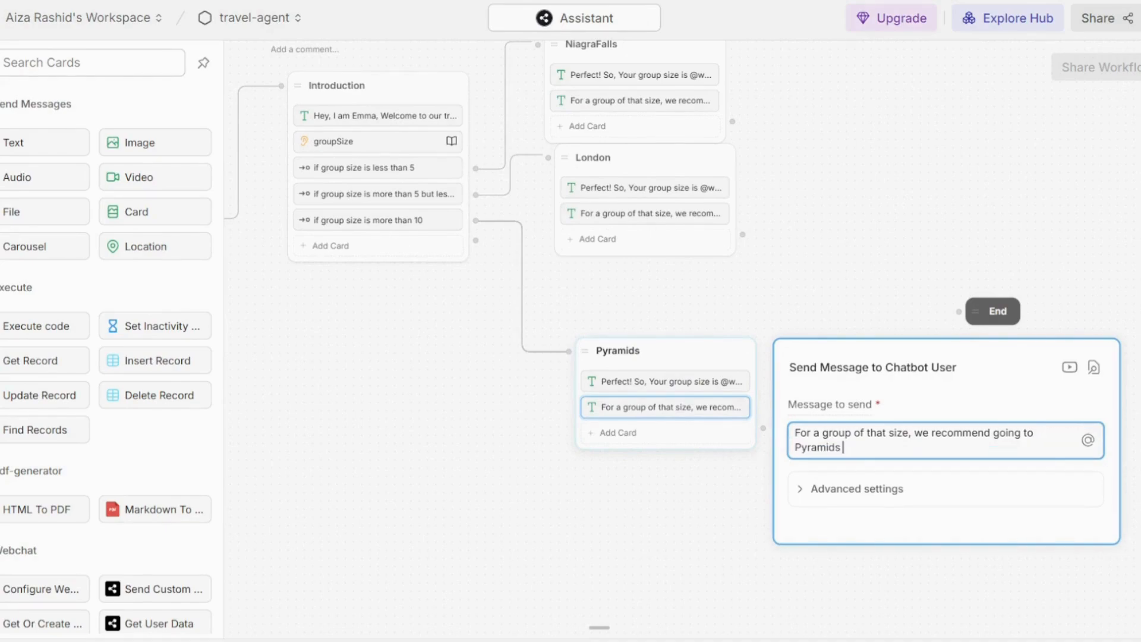
text( of Egypt!)
Connect the London node's output to a new standard node and open the card library.
right_click(807, 218)
click(836, 235)
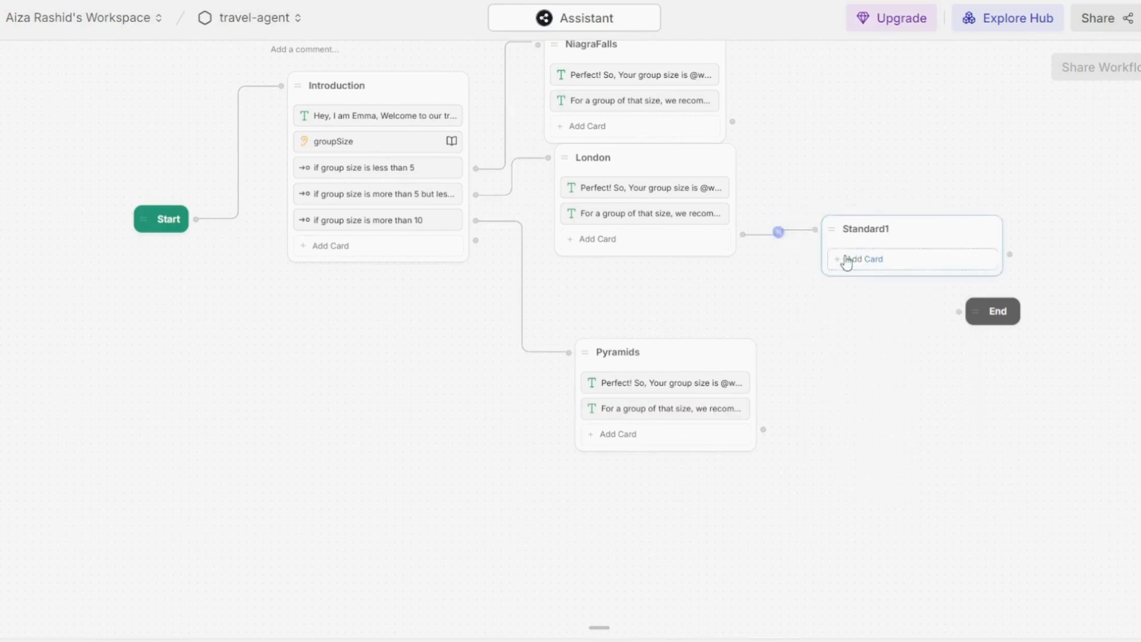
click(851, 262)
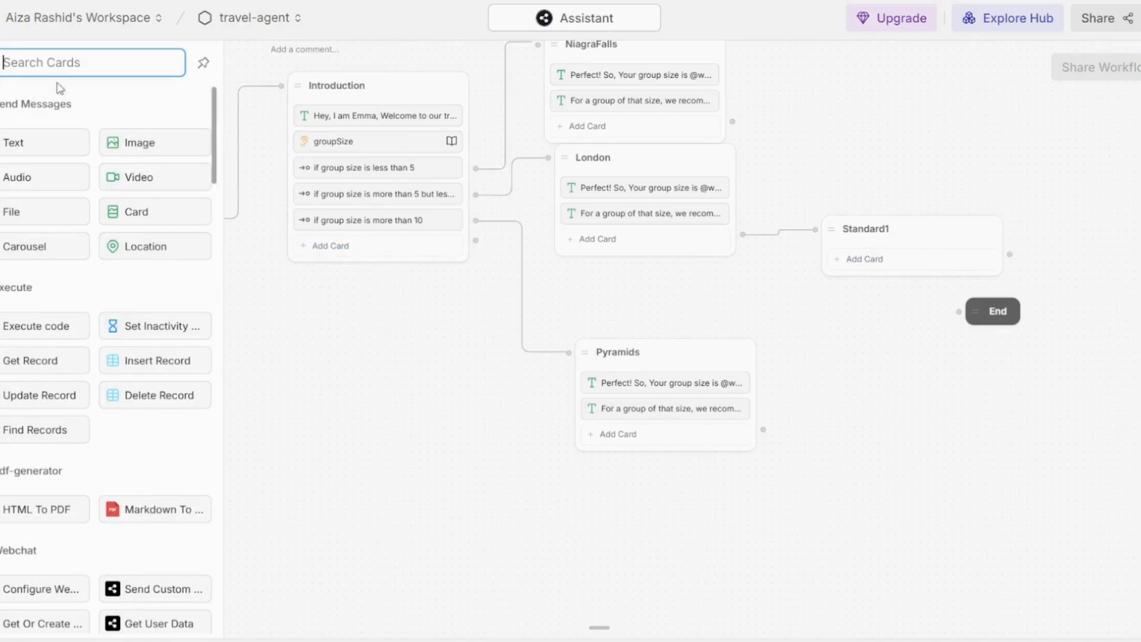
Search the card library for "single" and "extract", clearing the search each time.
text(single)
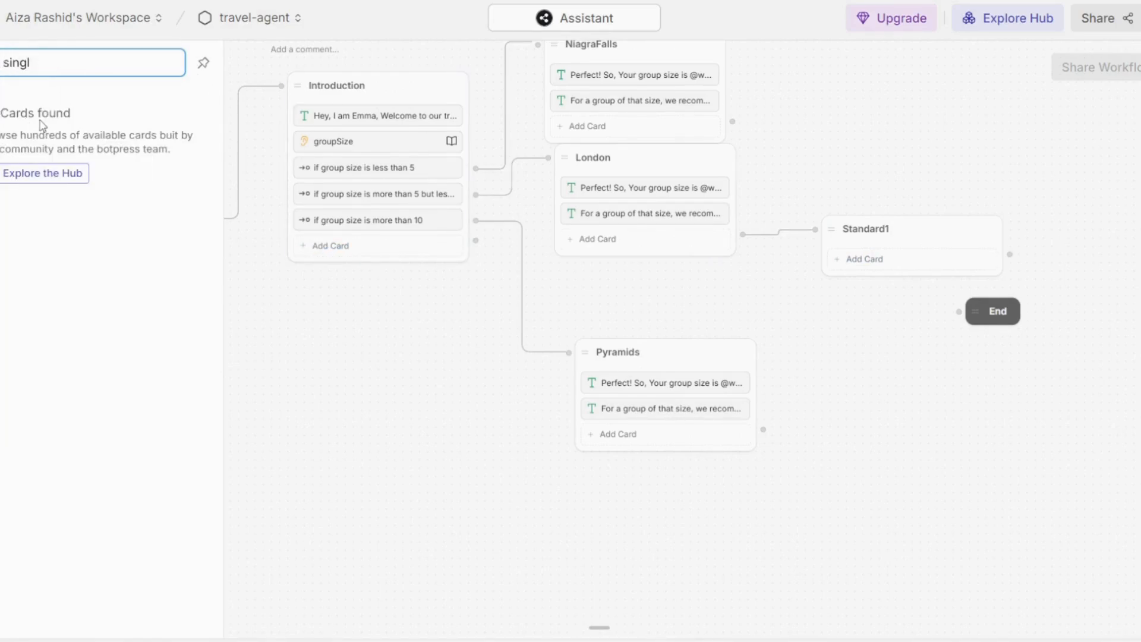
key(BackSpace)
key(BackSpace)
key(BackSpace)
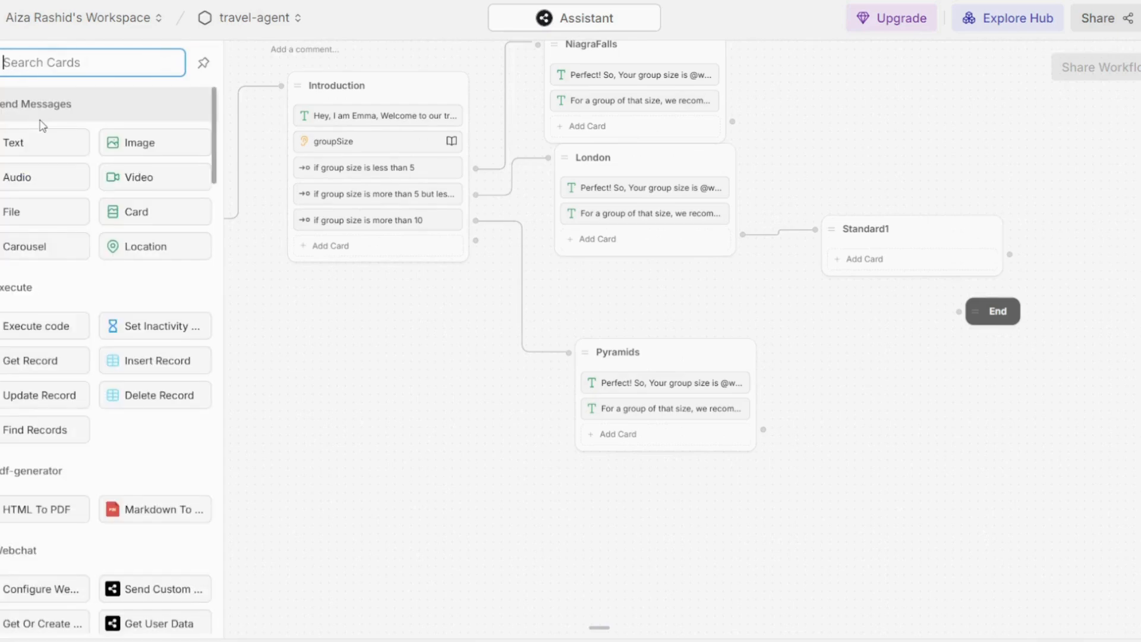
text(extract)
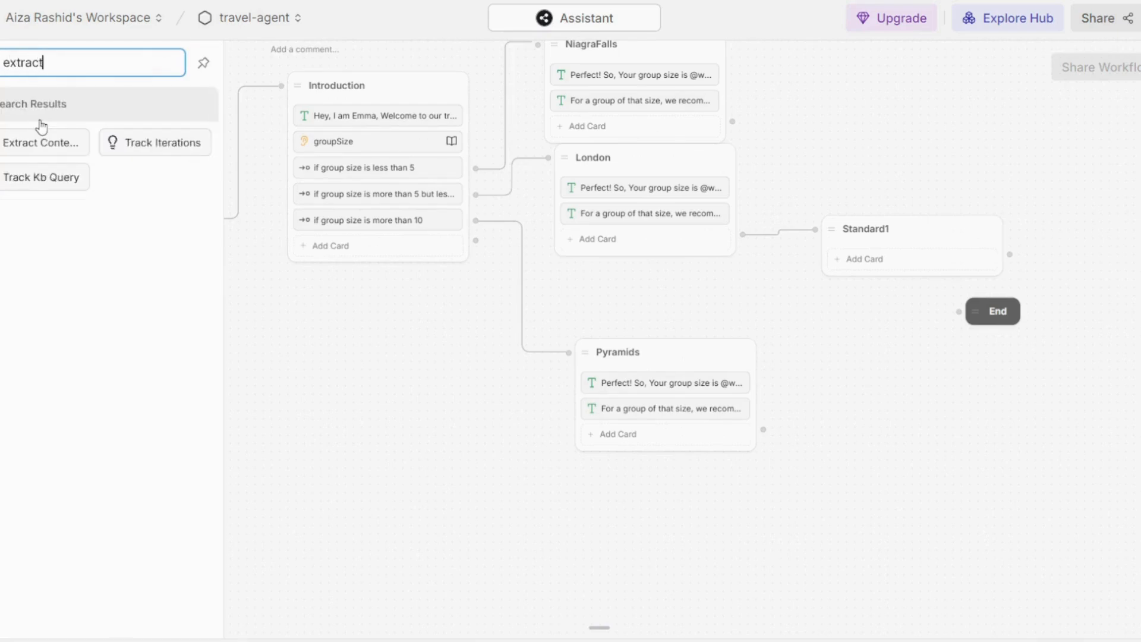
key(BackSpace)
key(BackSpace)
key(BackSpace)
key(BackSpace)
key(BackSpace)
key(BackSpace)
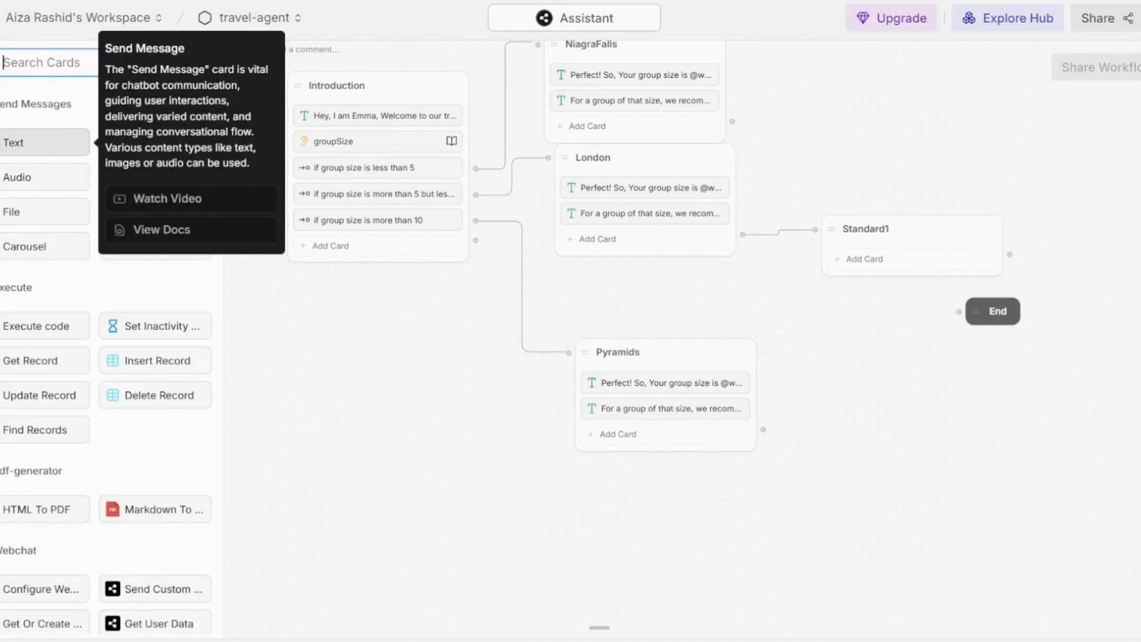
Add a Single Choice capture card to the new standard node that follows London.
scroll(107, 333, down, 10)
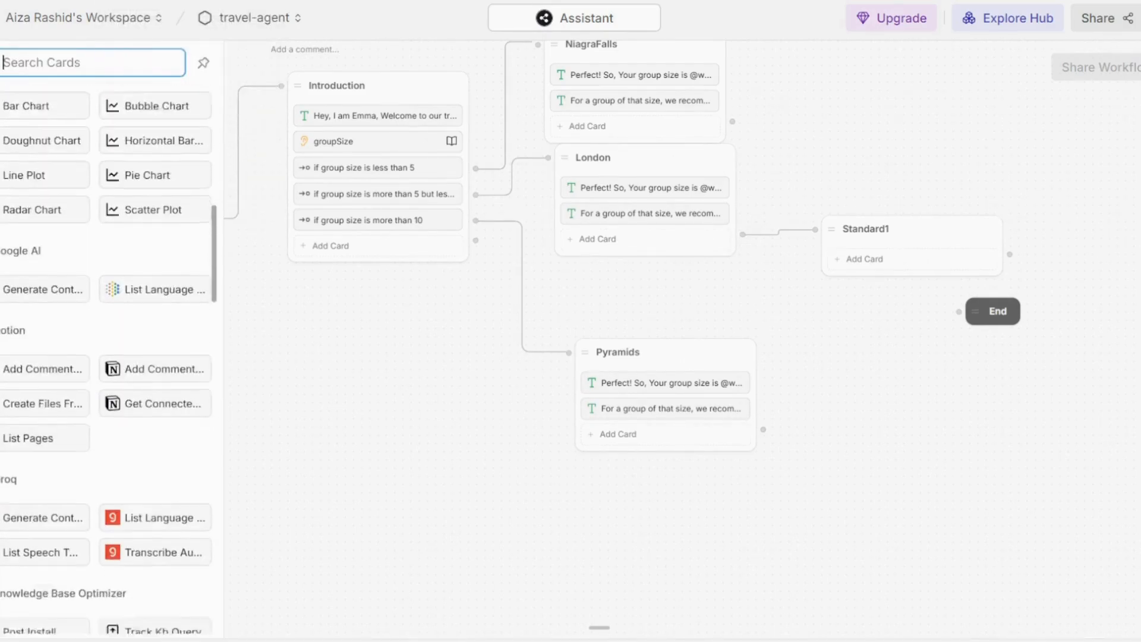
scroll(107, 333, down, 10)
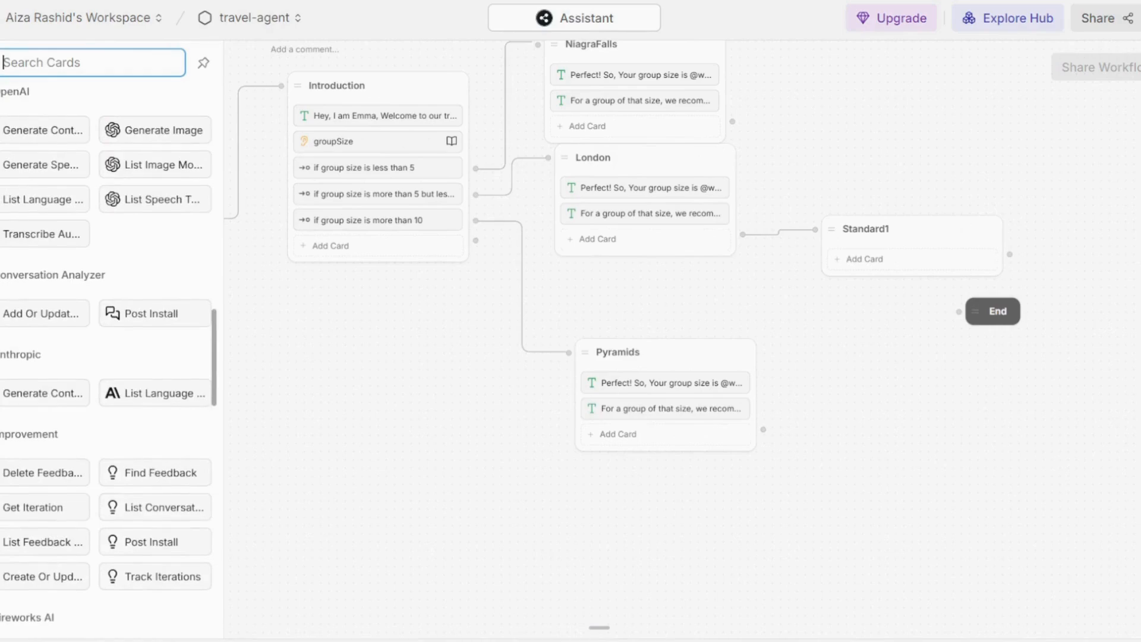
scroll(107, 332, down, 6)
scroll(107, 333, down, 10)
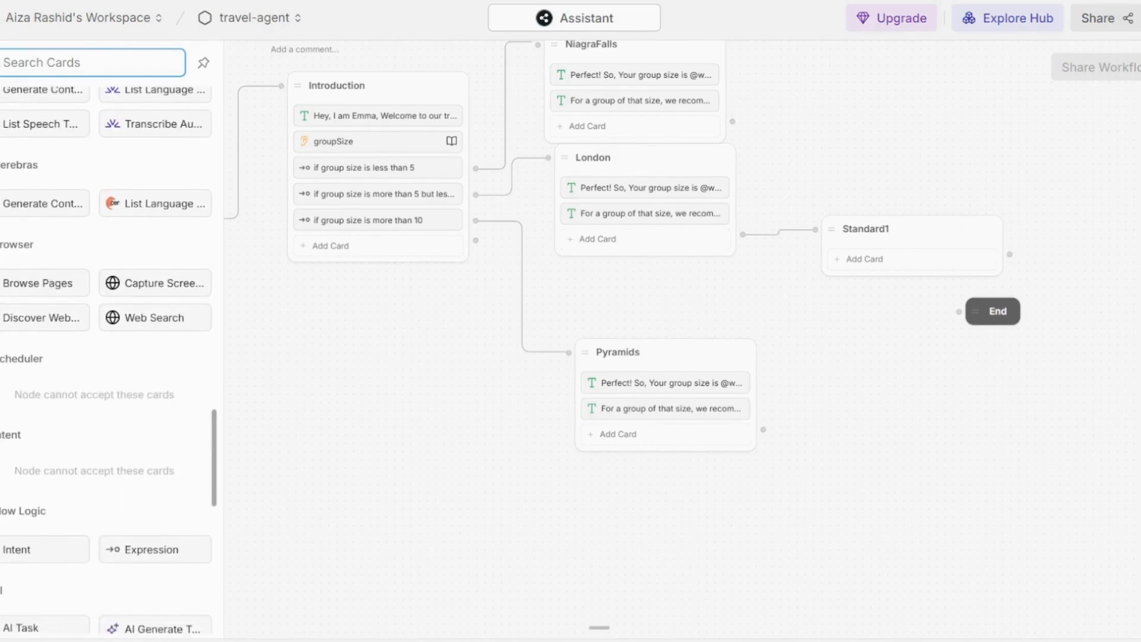
scroll(107, 332, down, 2)
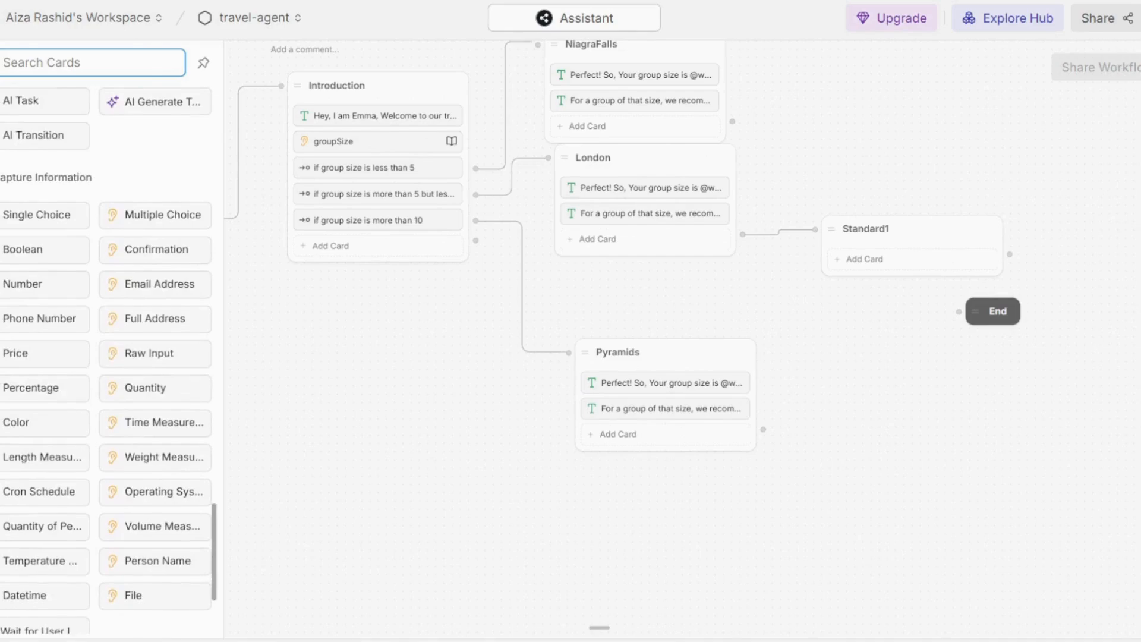
mouse_move(34, 215)
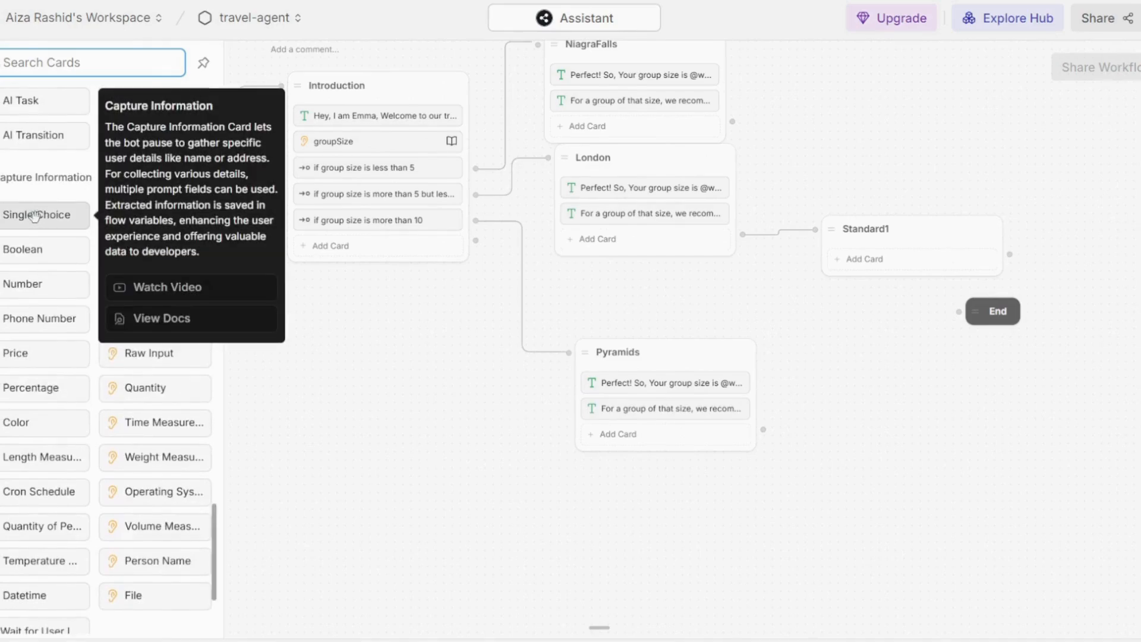
drag(34, 215, 880, 257)
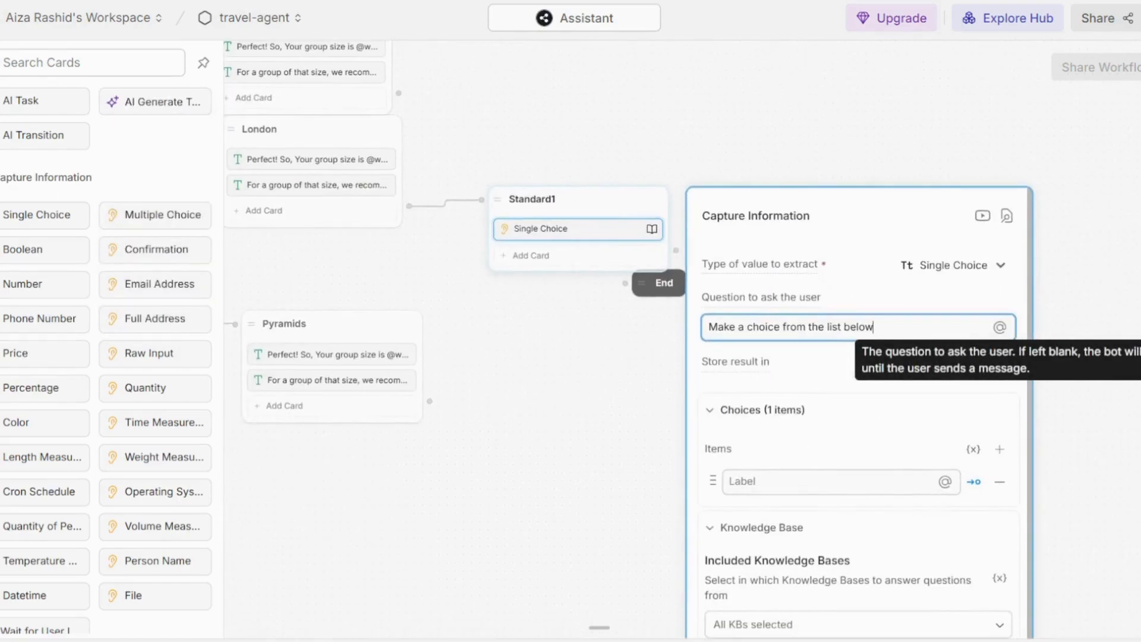
Set the Single Choice card's question to "Do you have any questions?".
triple_click(803, 322)
click(673, 312)
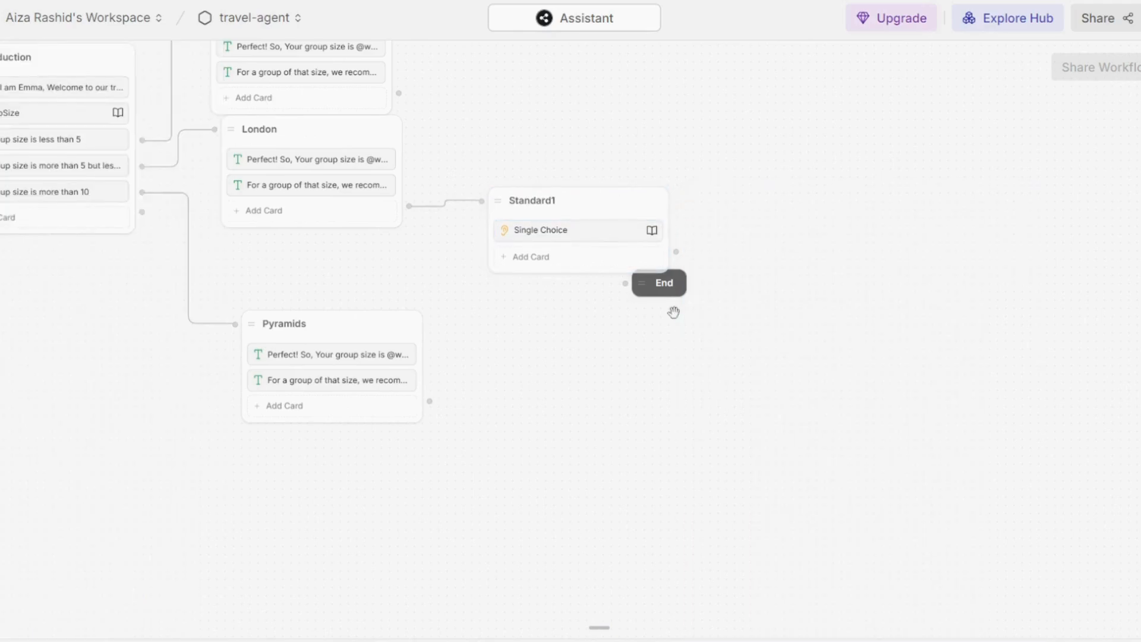
click(614, 230)
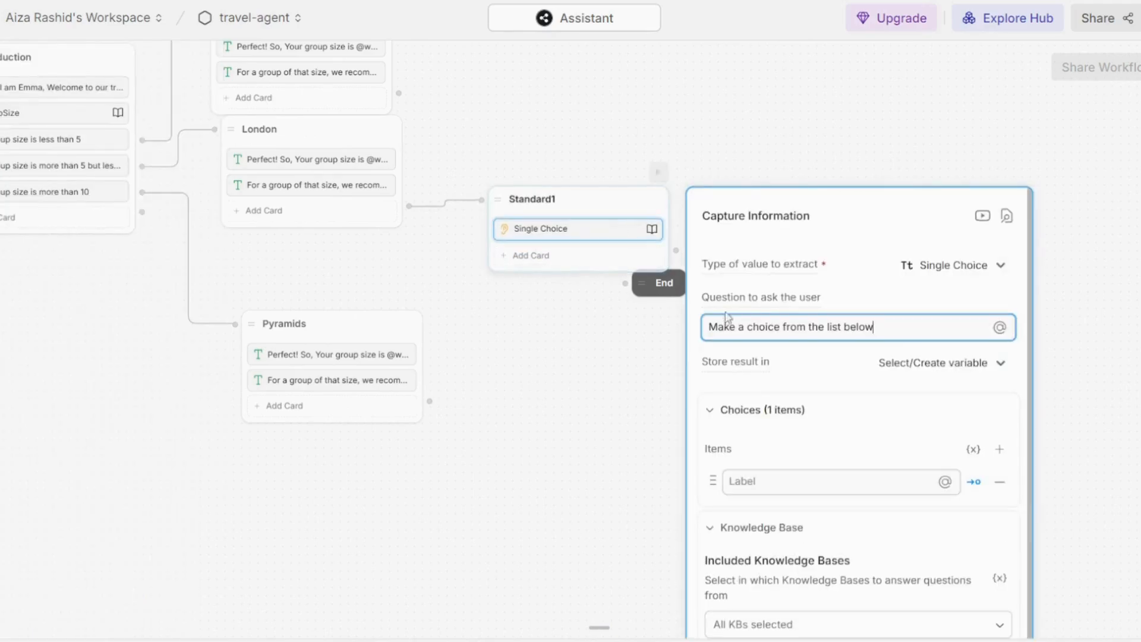
drag(882, 326, 699, 324)
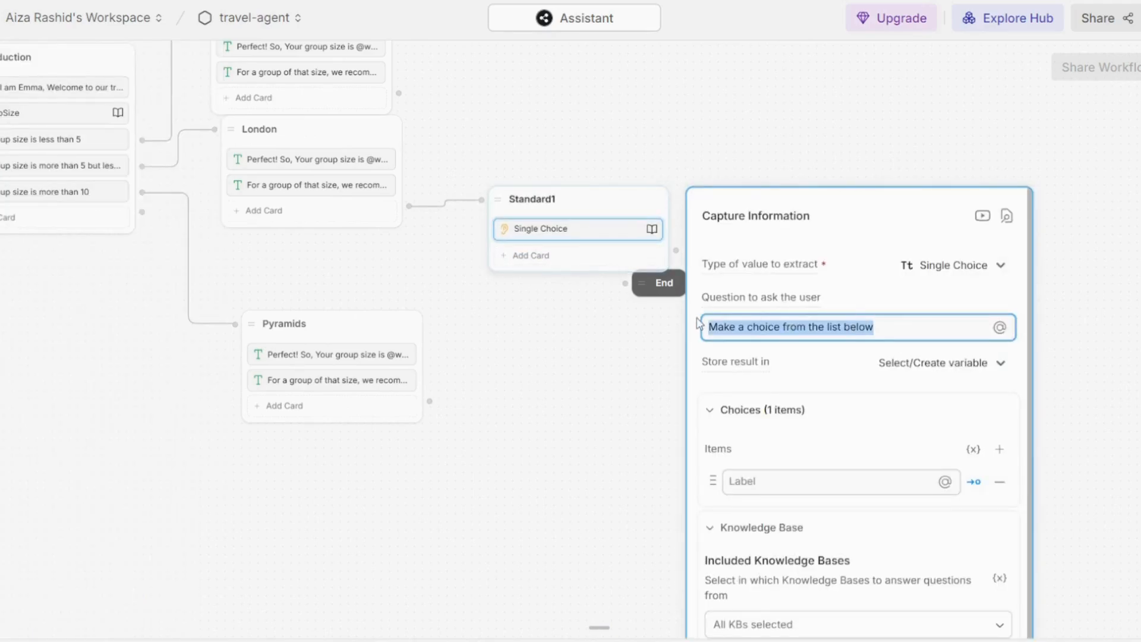
key(BackSpace)
text(Do you have any questions?)
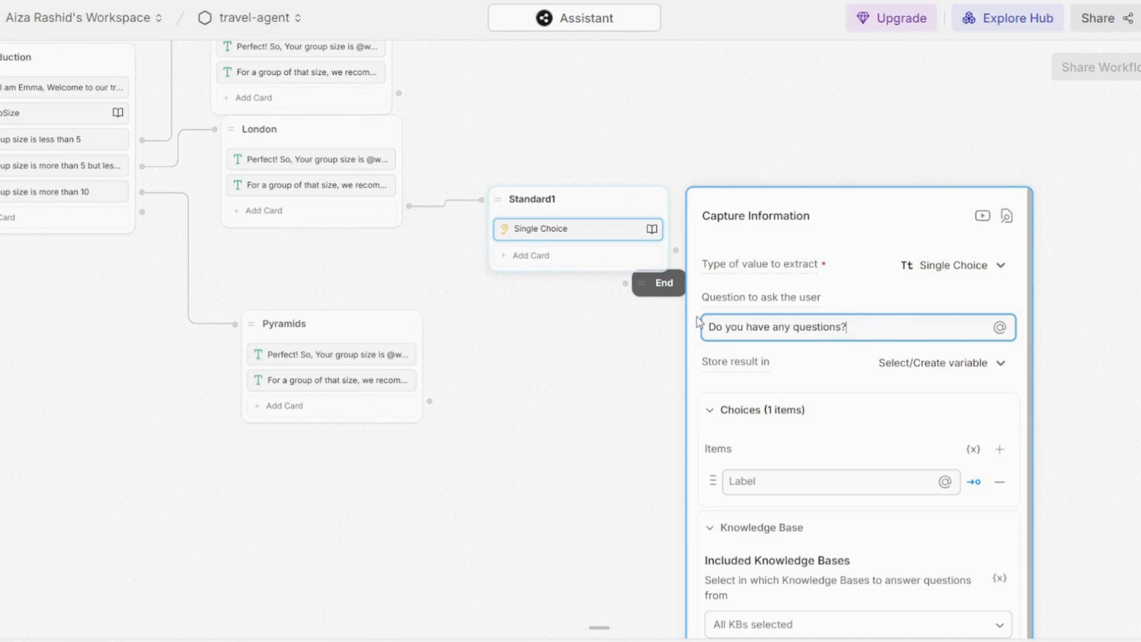
Add two choices, Yes and No, to the Single Choice card.
click(807, 481)
text(Yes)
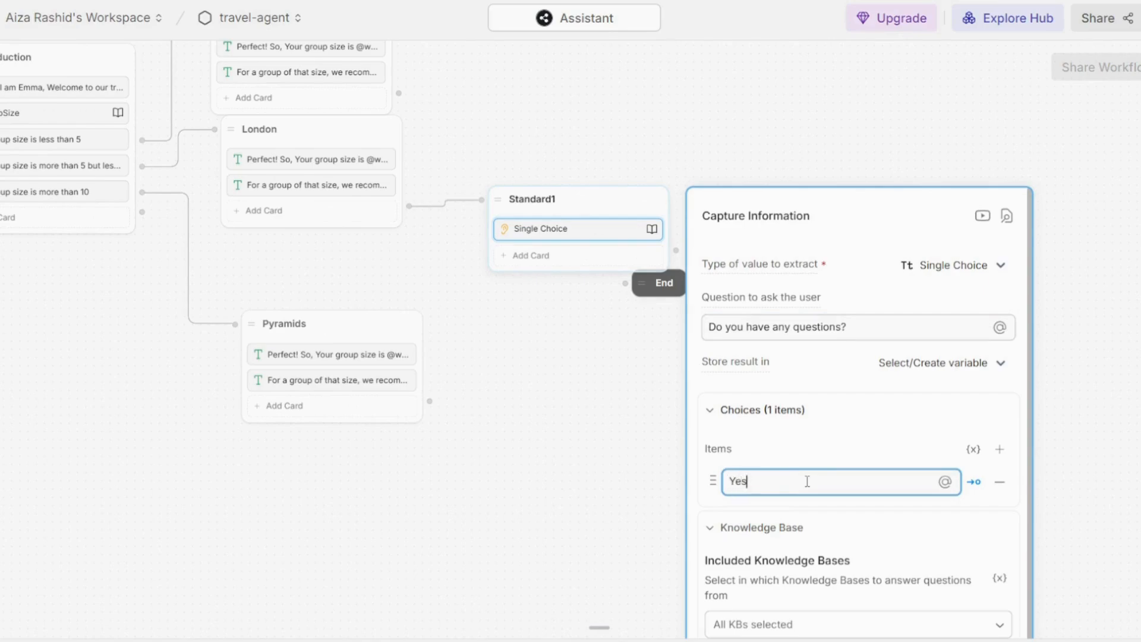
key(Return)
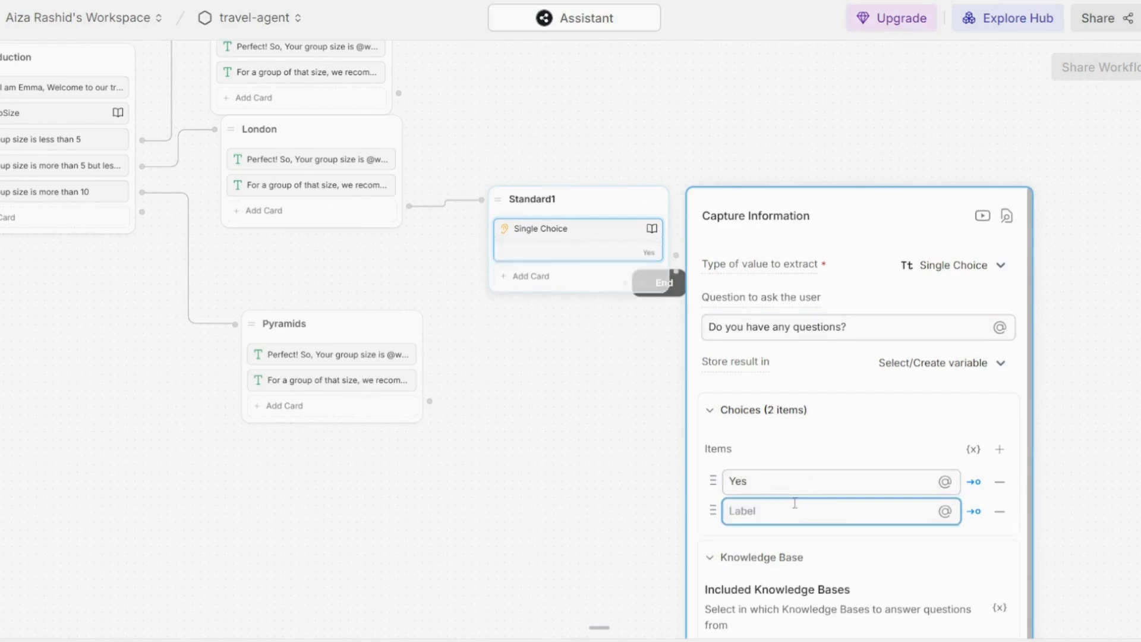
text(N)
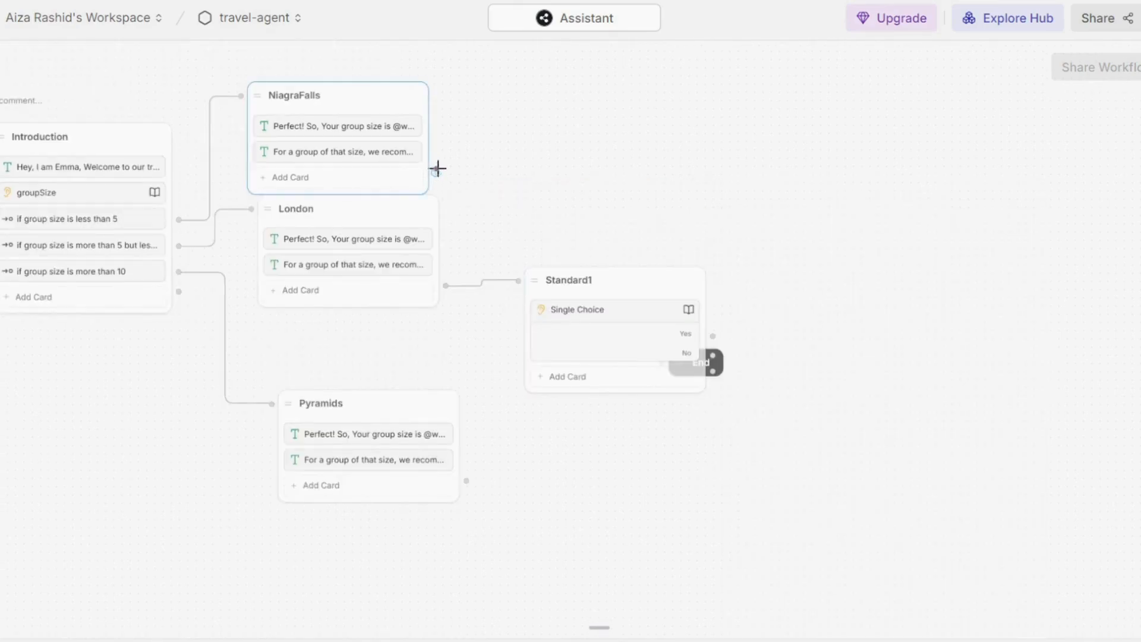
Connect the NiagraFalls and Pyramids outputs to the Standard1 node, and link its Yes choice to a new standard node.
drag(436, 169, 518, 280)
drag(467, 482, 516, 286)
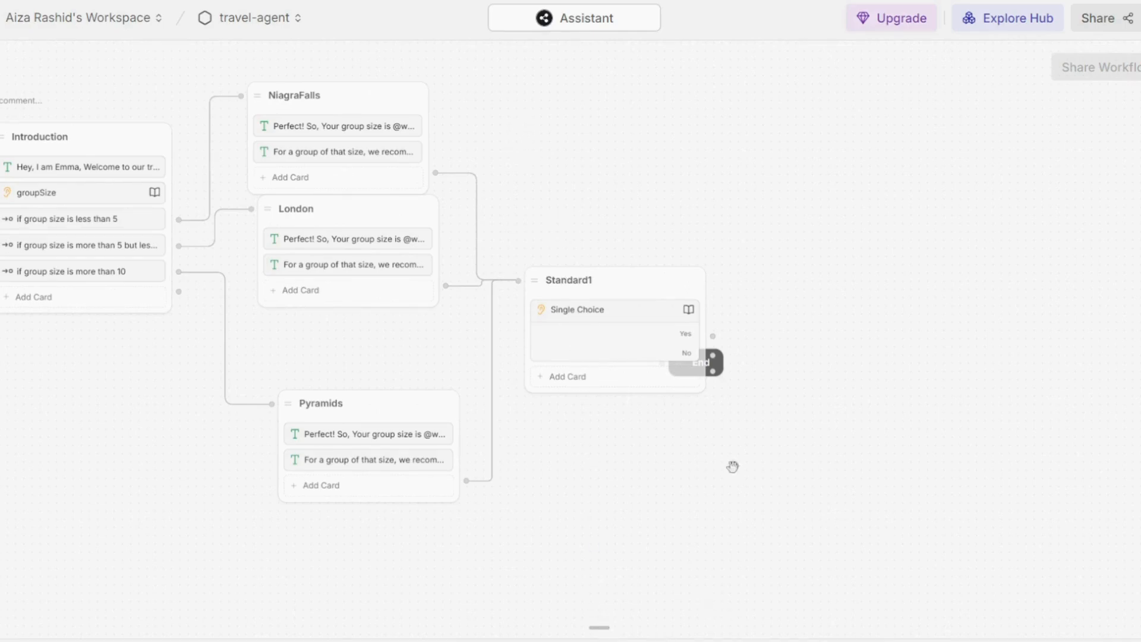
right_click(719, 138)
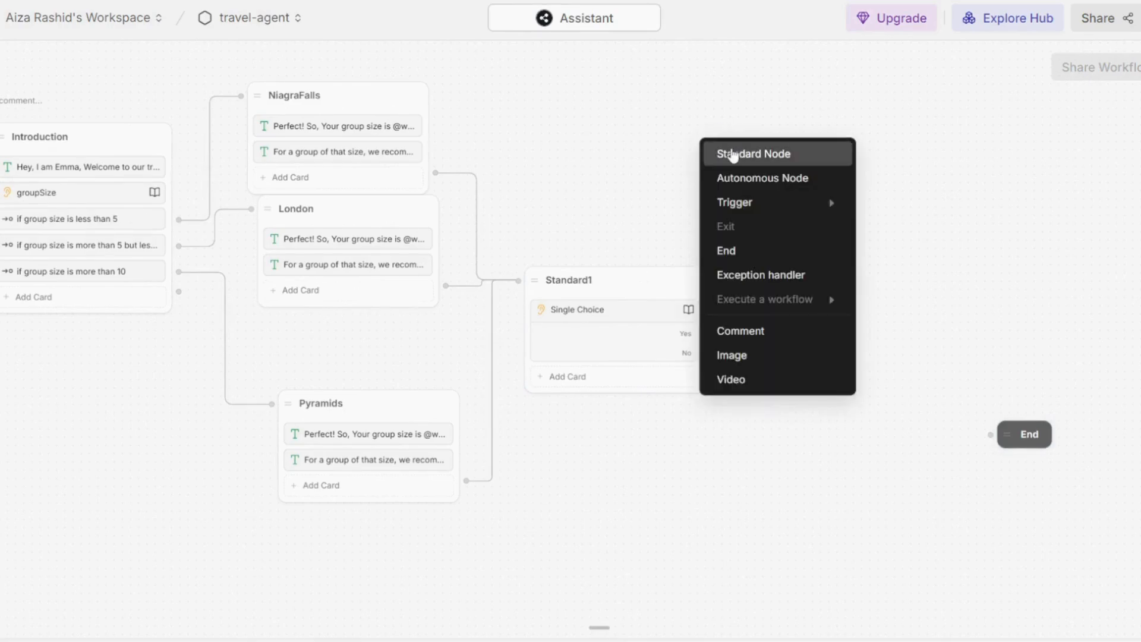
click(732, 153)
Rename the new standard node linked to the Yes choice as KnowledgeBase.
click(767, 148)
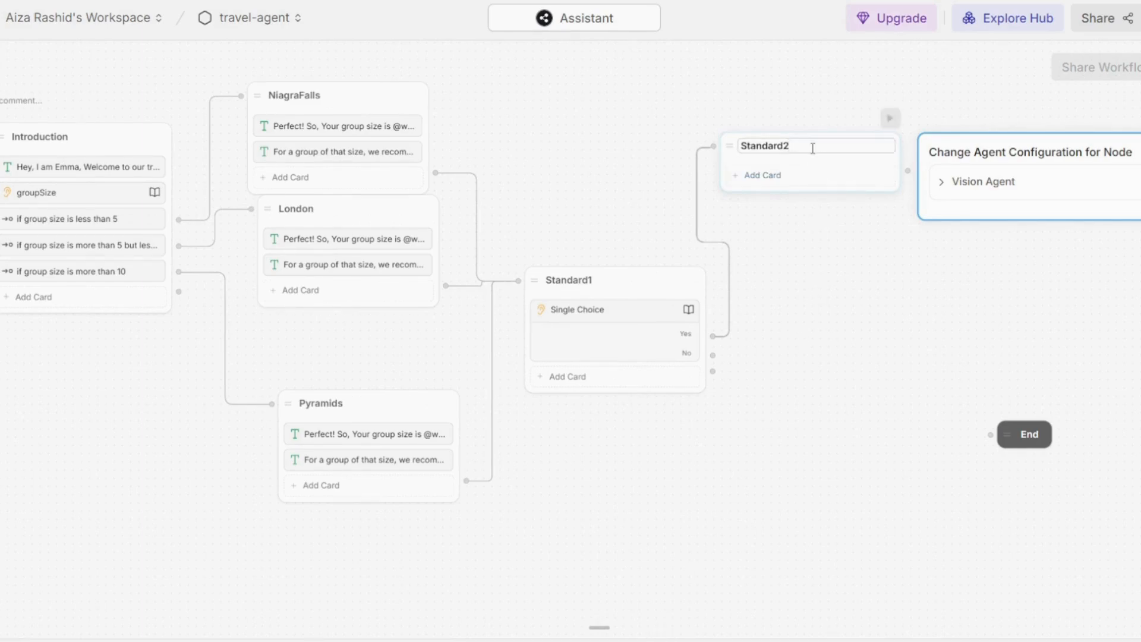
key(BackSpace)
key(BackSpace)
key(BackSpace)
key(BackSpace)
key(BackSpace)
key(BackSpace)
key(BackSpace)
key(BackSpace)
text(KnowledgeBase)
Add a Number capture card to the KnowledgeBase node and change its type of value to extract to Raw Input.
click(792, 176)
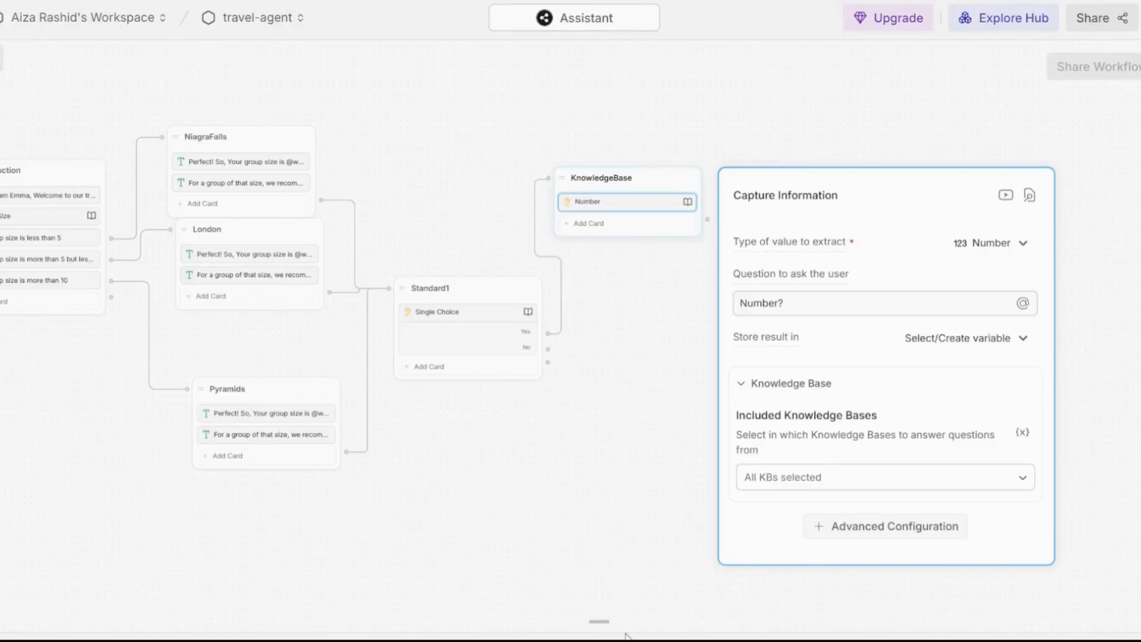
click(1018, 243)
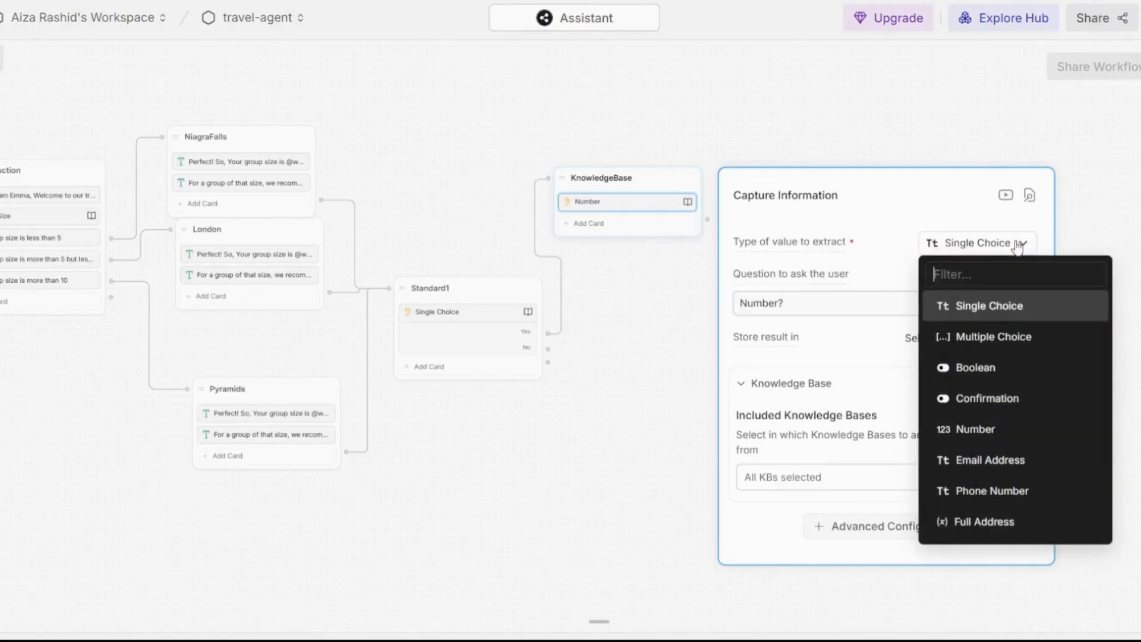
text(raw)
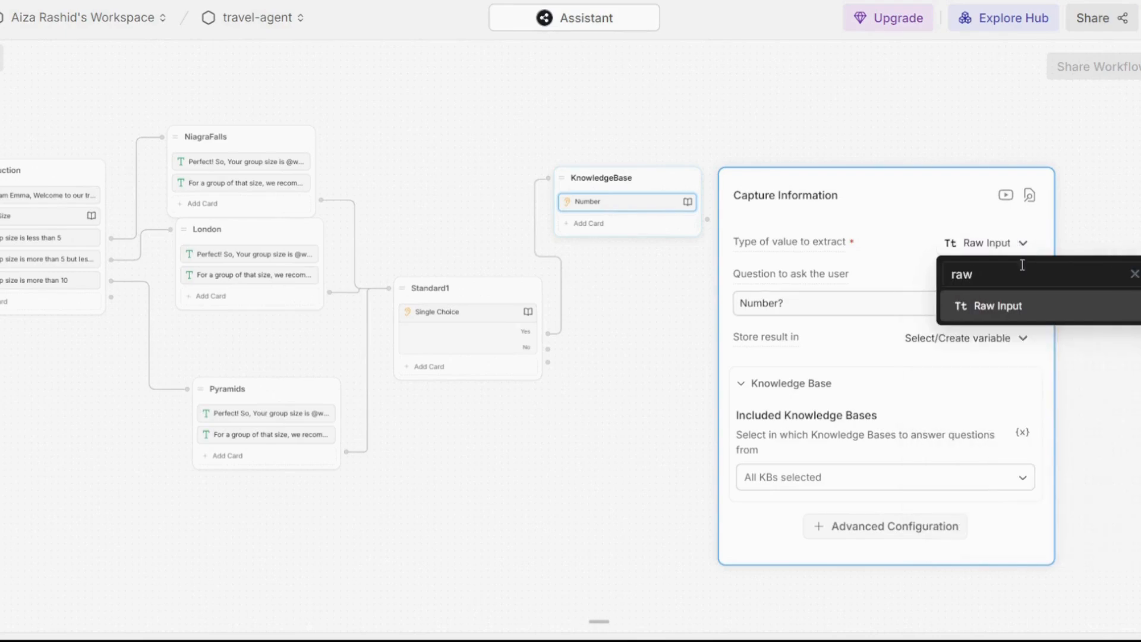
click(1017, 316)
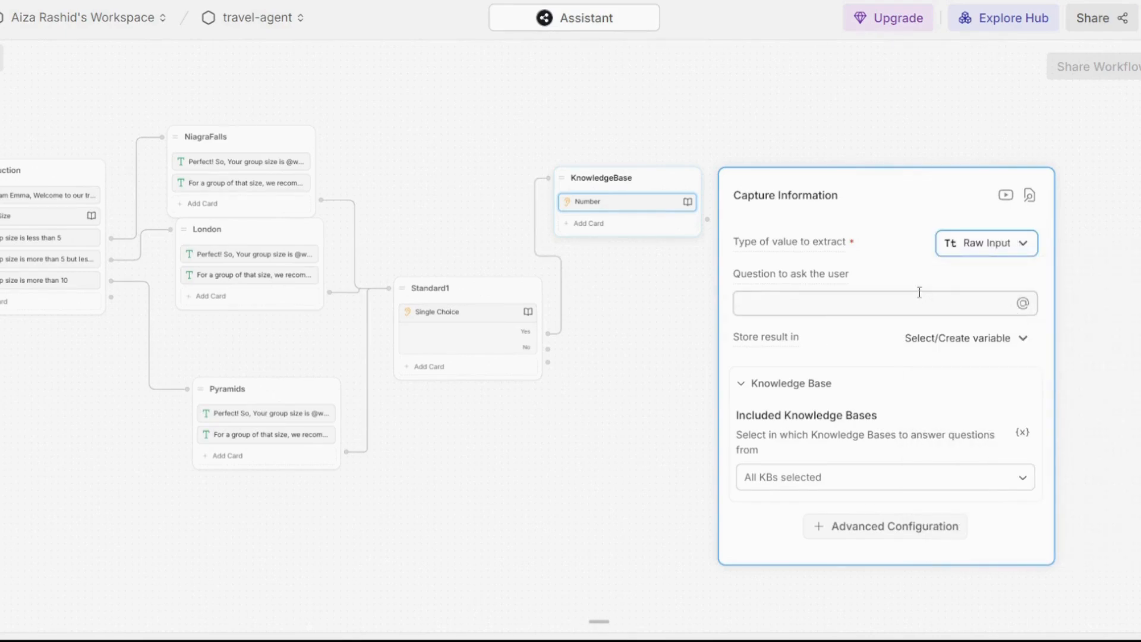
Set the KnowledgeBase capture card's question to "What would you like to know?".
click(919, 292)
click(916, 306)
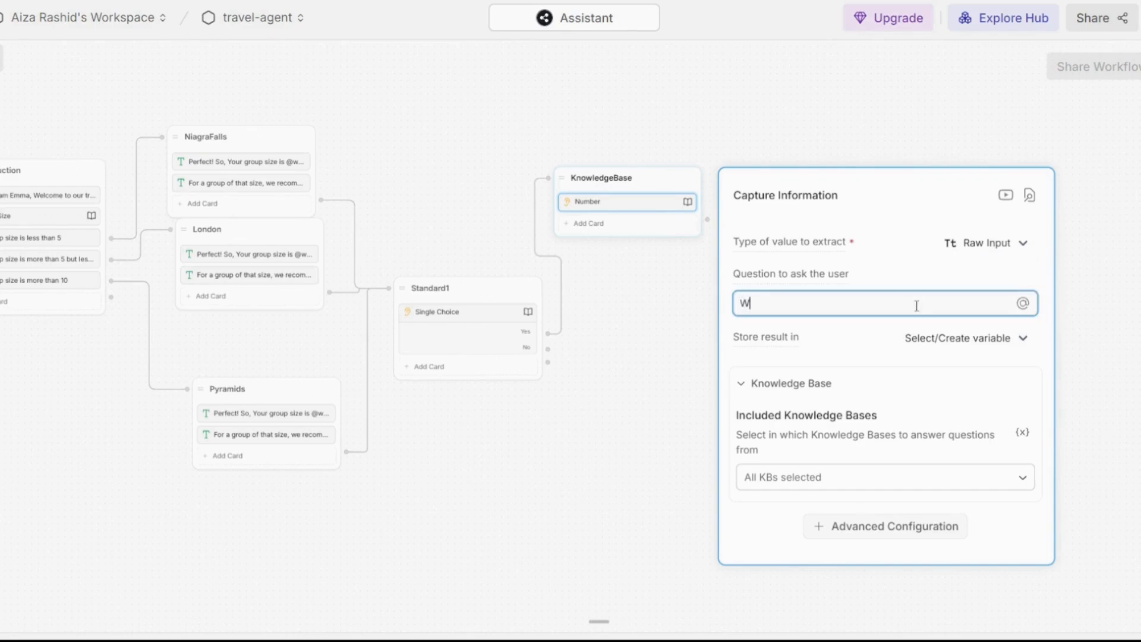
text(What would you like to)
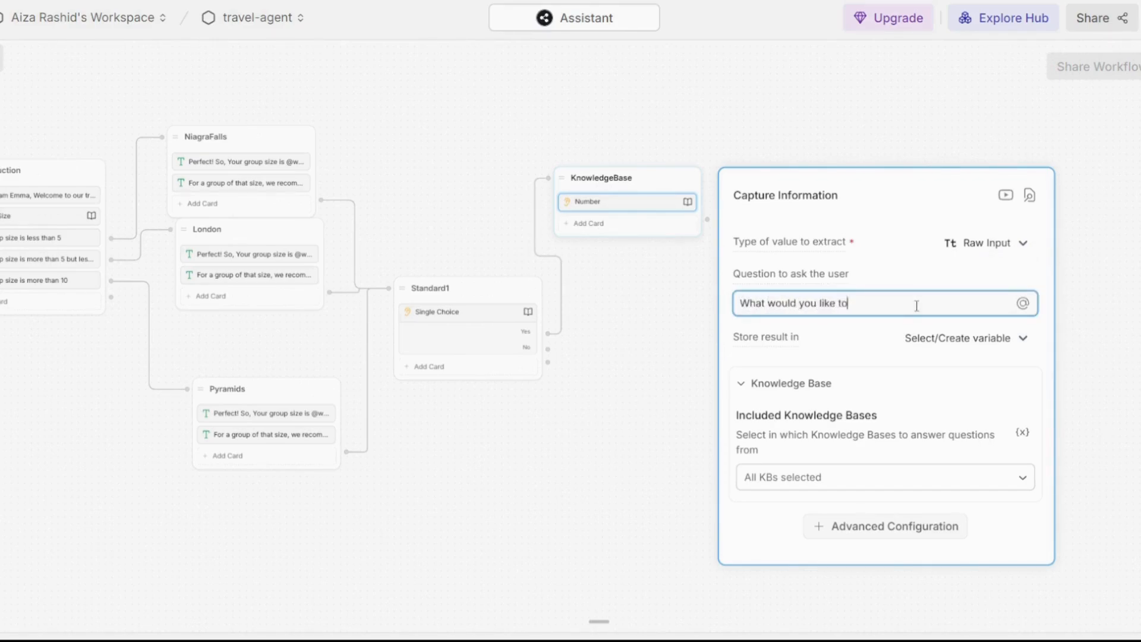
text( know?)
Search the card library for "cap" and "exp", and add an Expression transition card to the KnowledgeBase node.
click(640, 228)
text(cap)
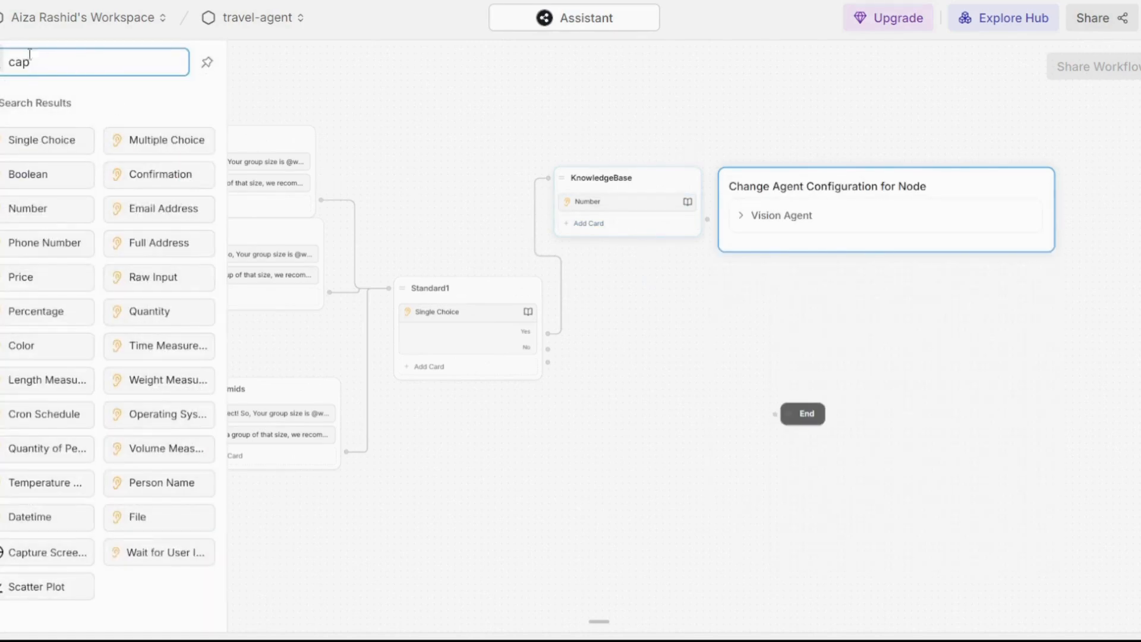
drag(29, 60, 17, 63)
key(BackSpace)
key(BackSpace)
text(exp)
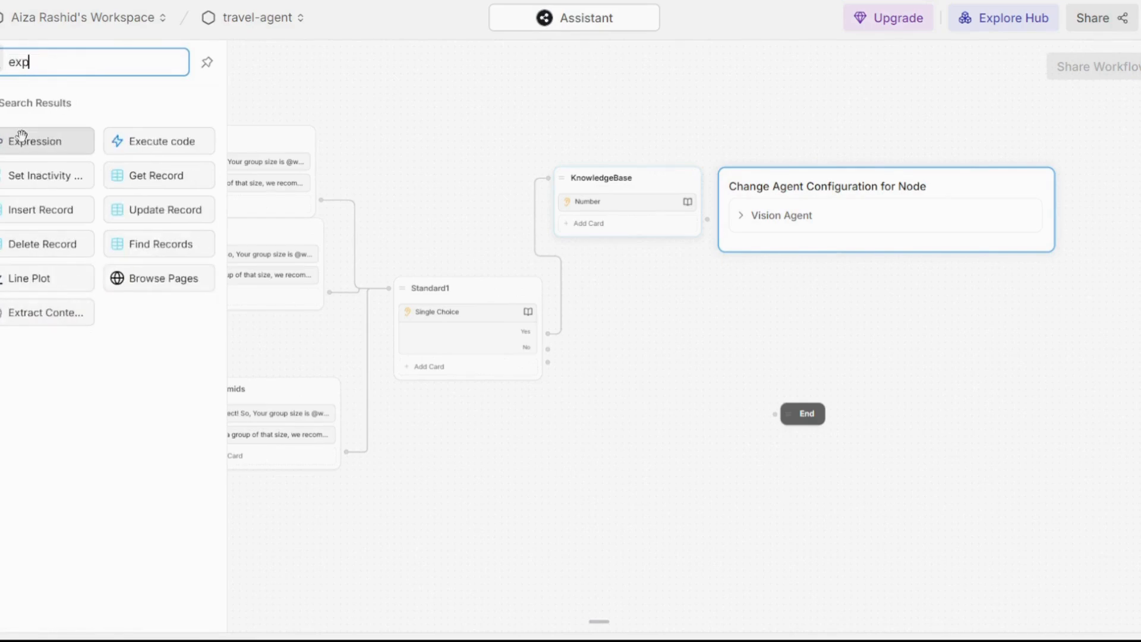
click(22, 138)
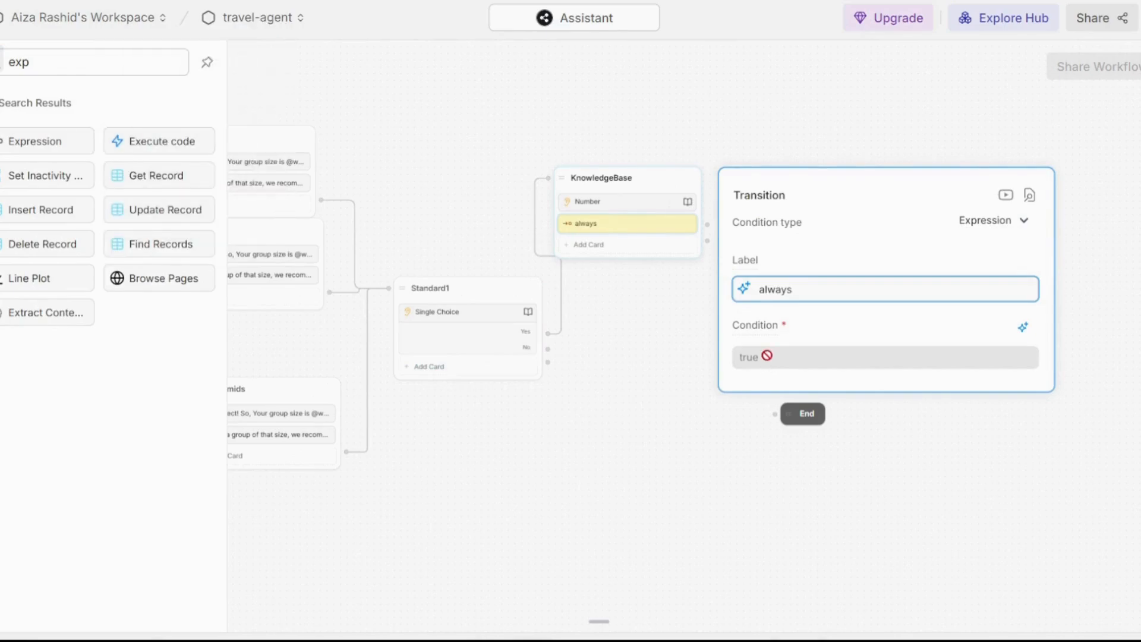
Switch the transition's condition to manual entry and insert !turn.KnowledgeAgent.responded in front of the existing value true.
double_click(767, 355)
click(767, 356)
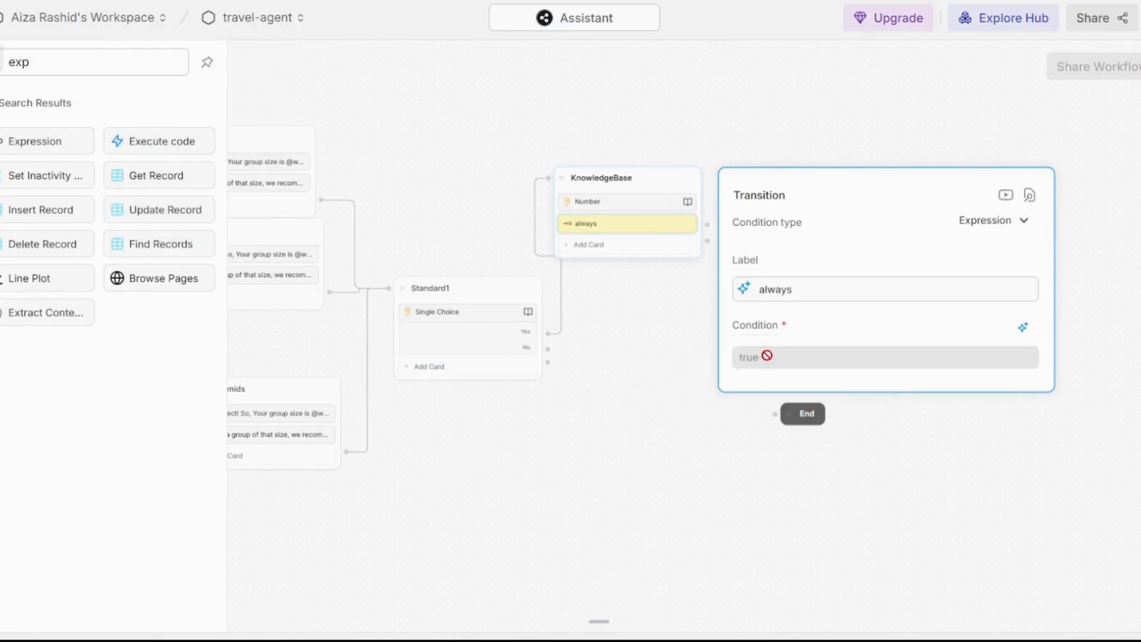
click(1023, 328)
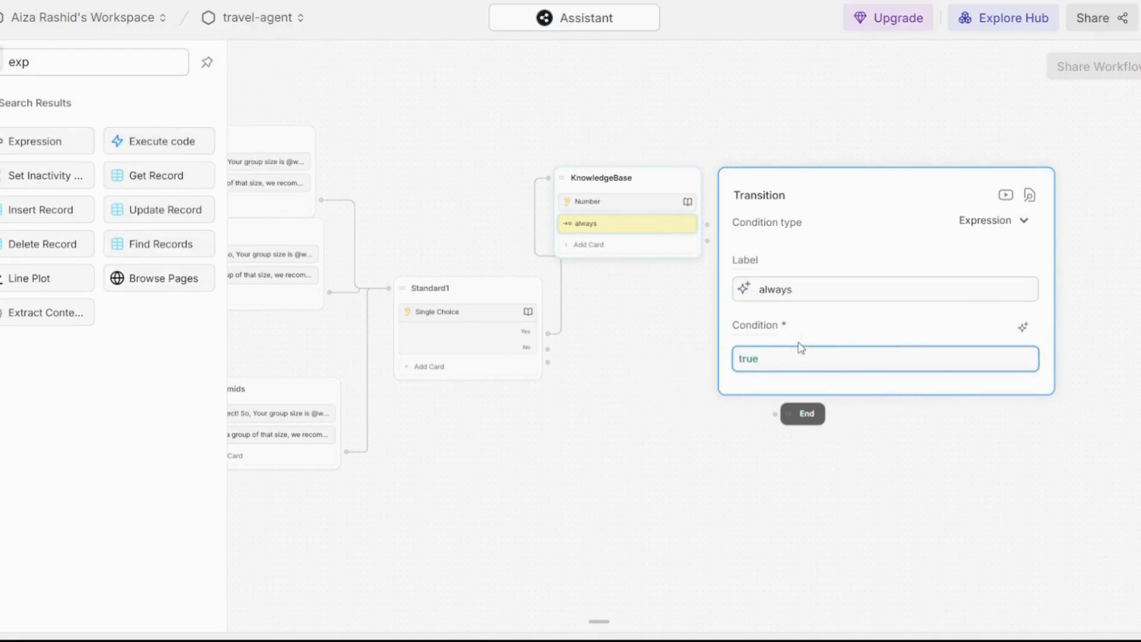
text(!turn.KnowledgeAgent.responded)
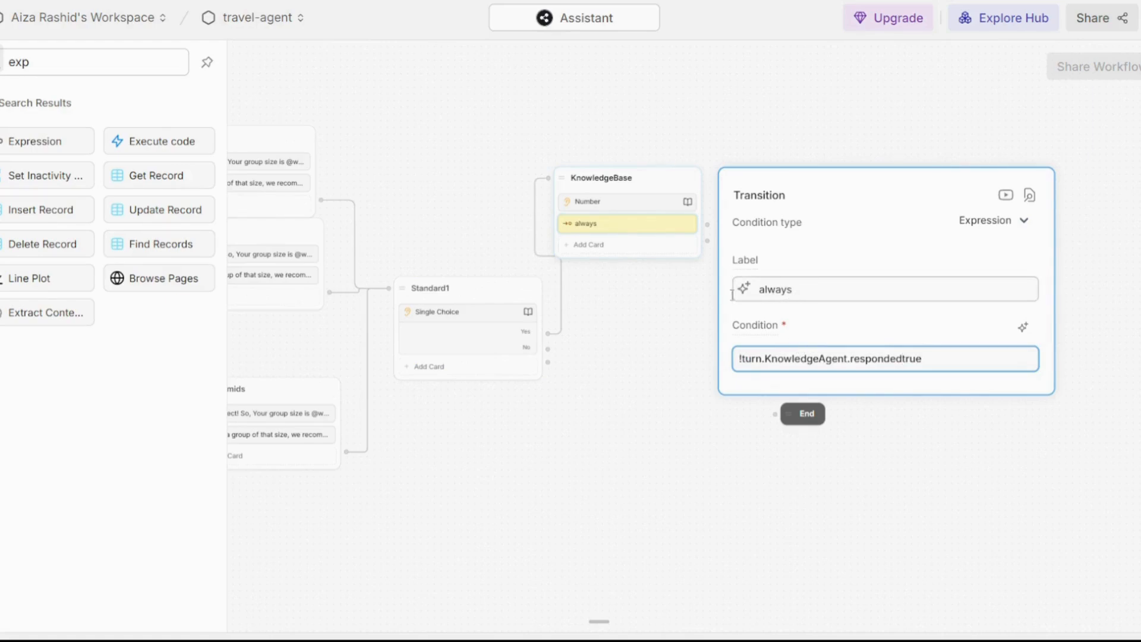
click(642, 297)
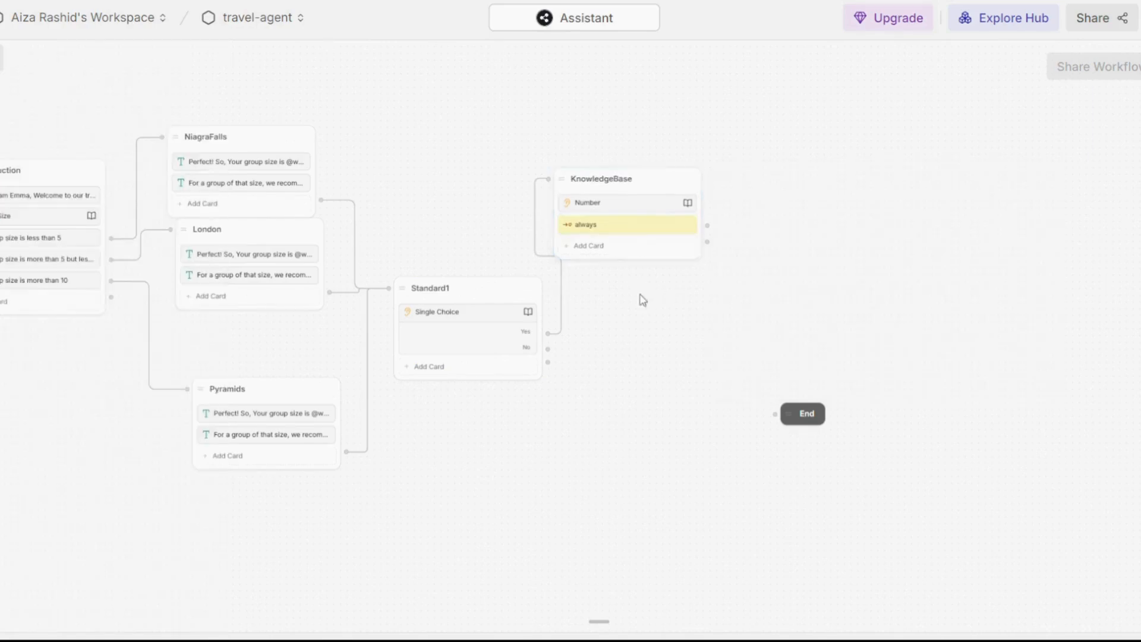
Clear the label of the KnowledgeBase node's Expression transition.
click(642, 230)
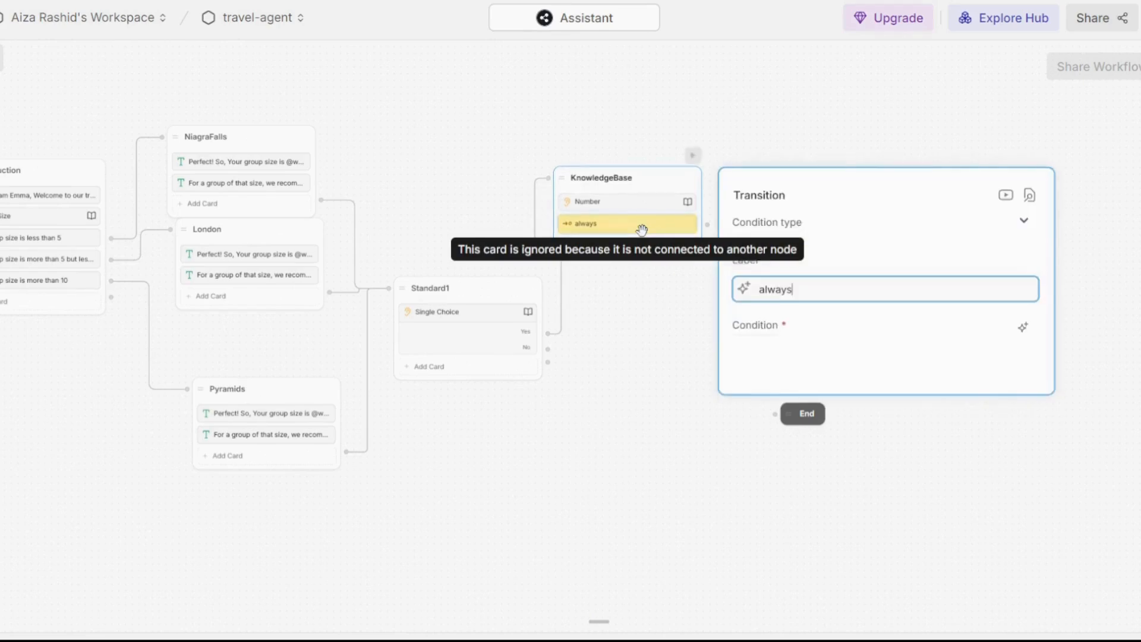
click(760, 288)
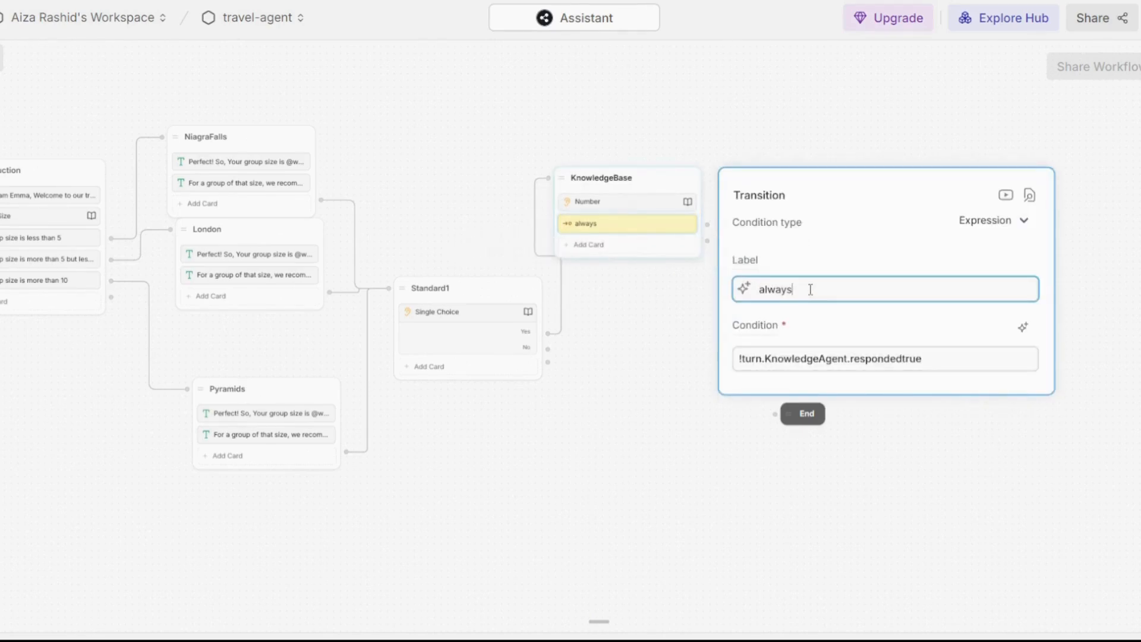
drag(810, 290, 754, 291)
key(BackSpace)
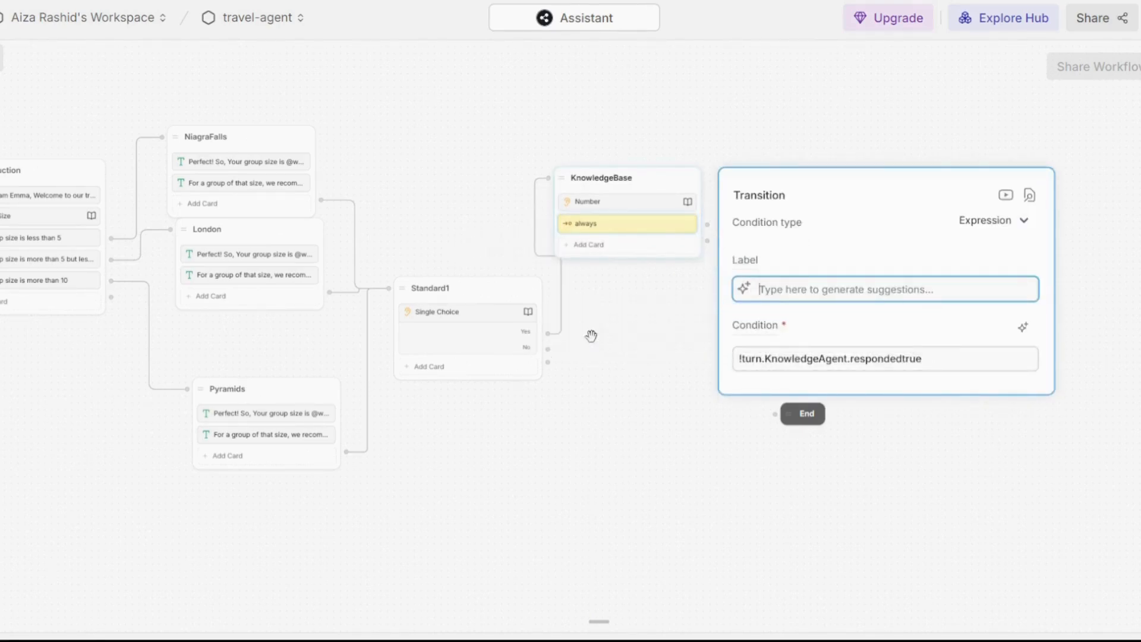
click(593, 338)
Add a second Expression transition card to the KnowledgeBase node and move the node slightly farther from Standard1.
click(624, 258)
text(exp)
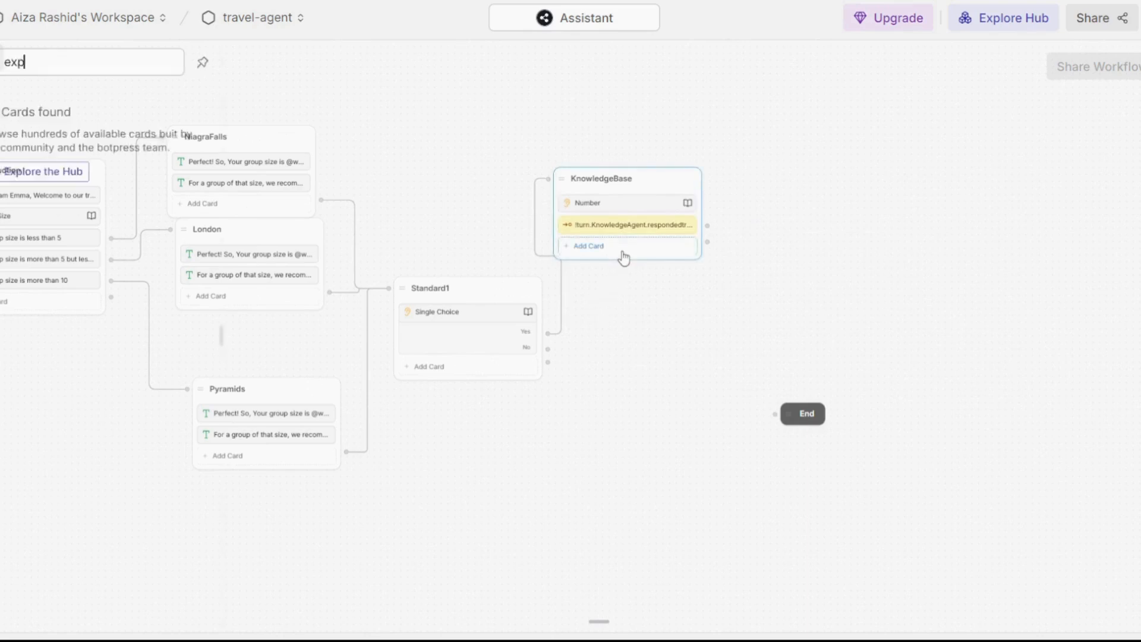
click(55, 132)
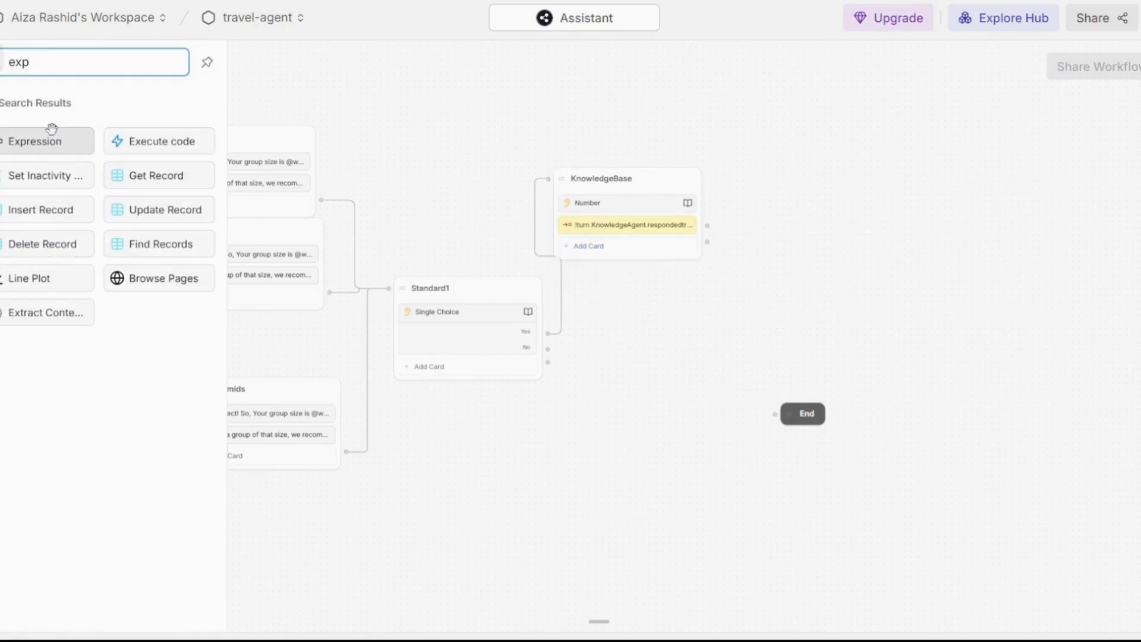
click(682, 432)
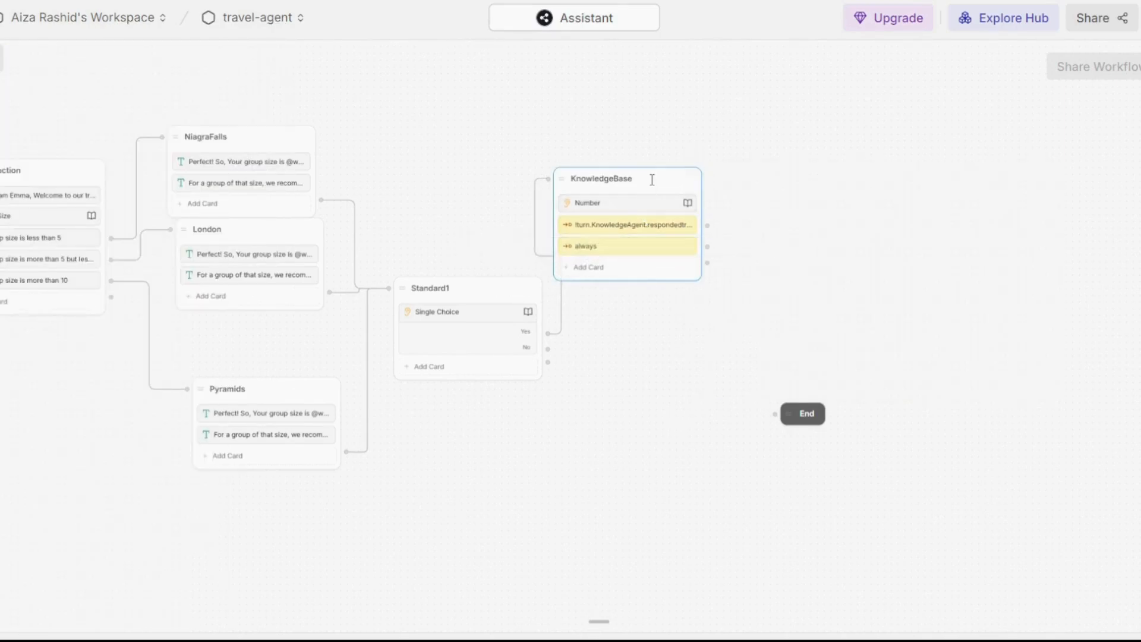
drag(652, 179, 694, 161)
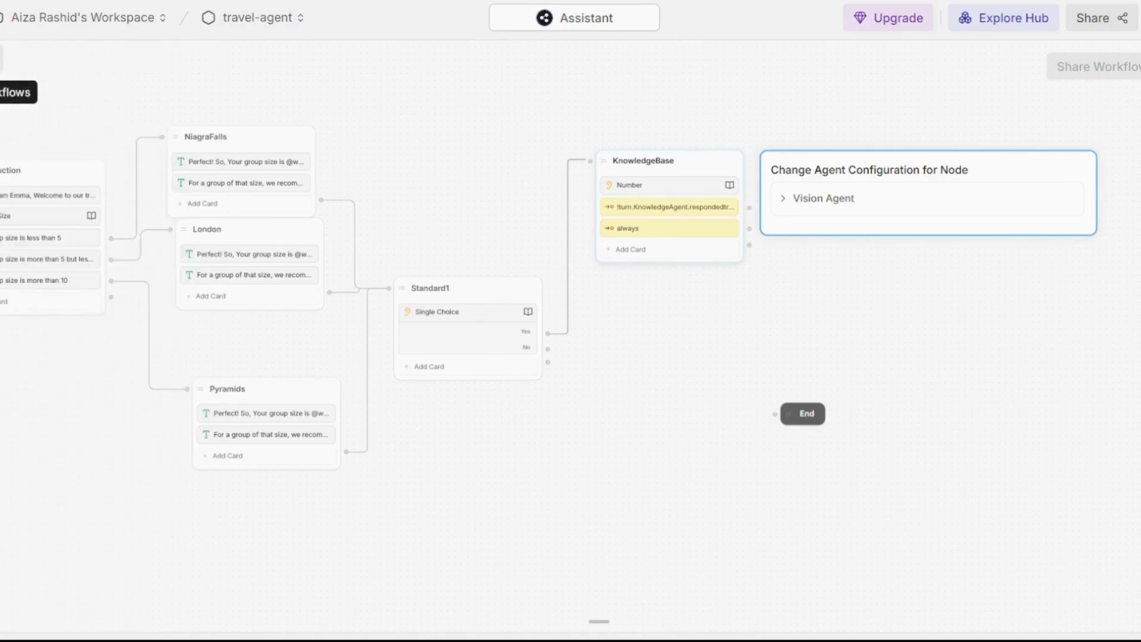
click(1, 128)
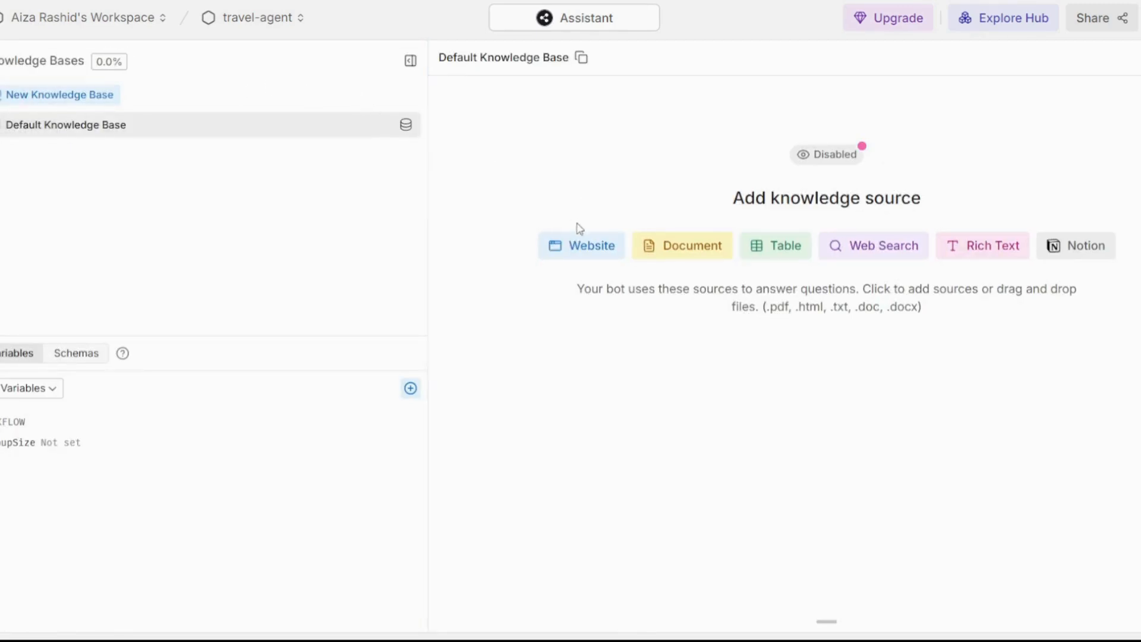
click(583, 248)
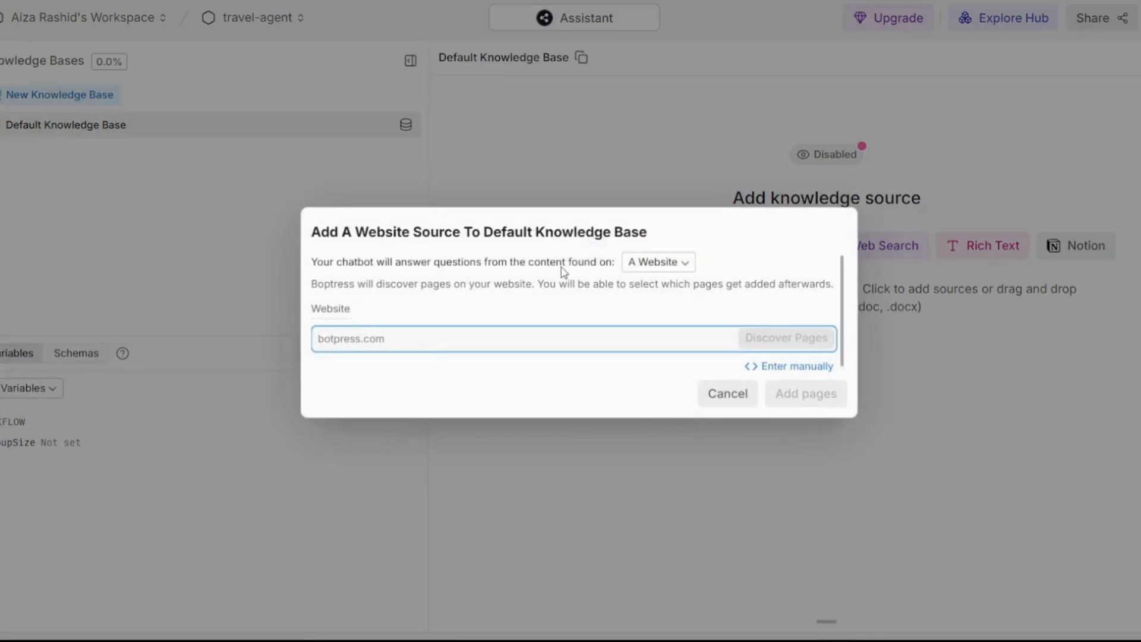
text(https://www.nomadicmatt.com/)
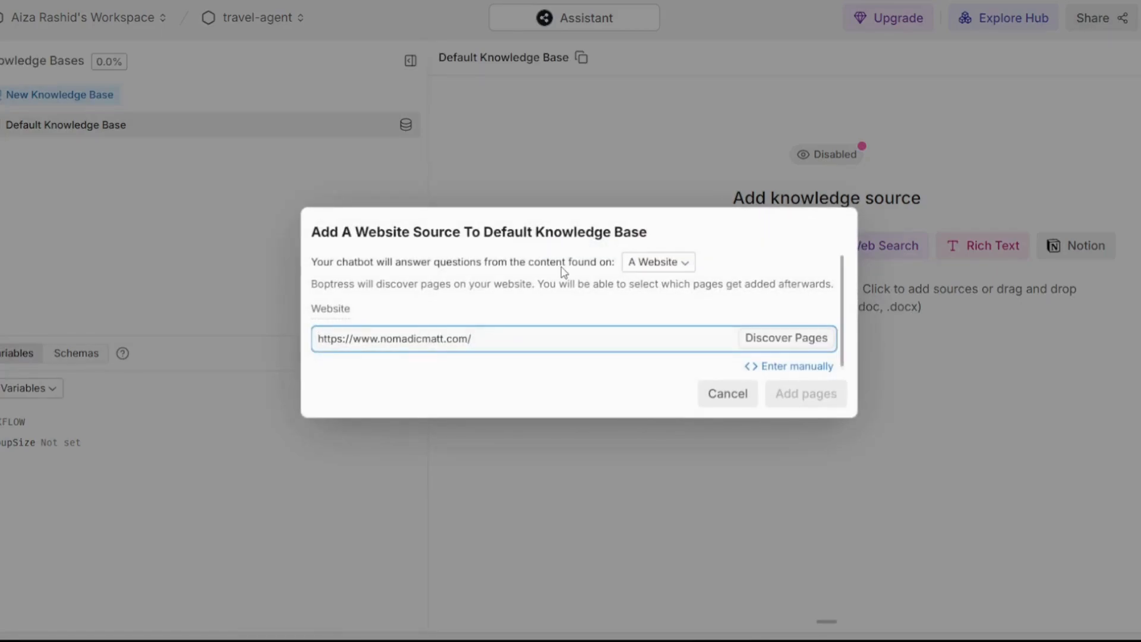
key(Return)
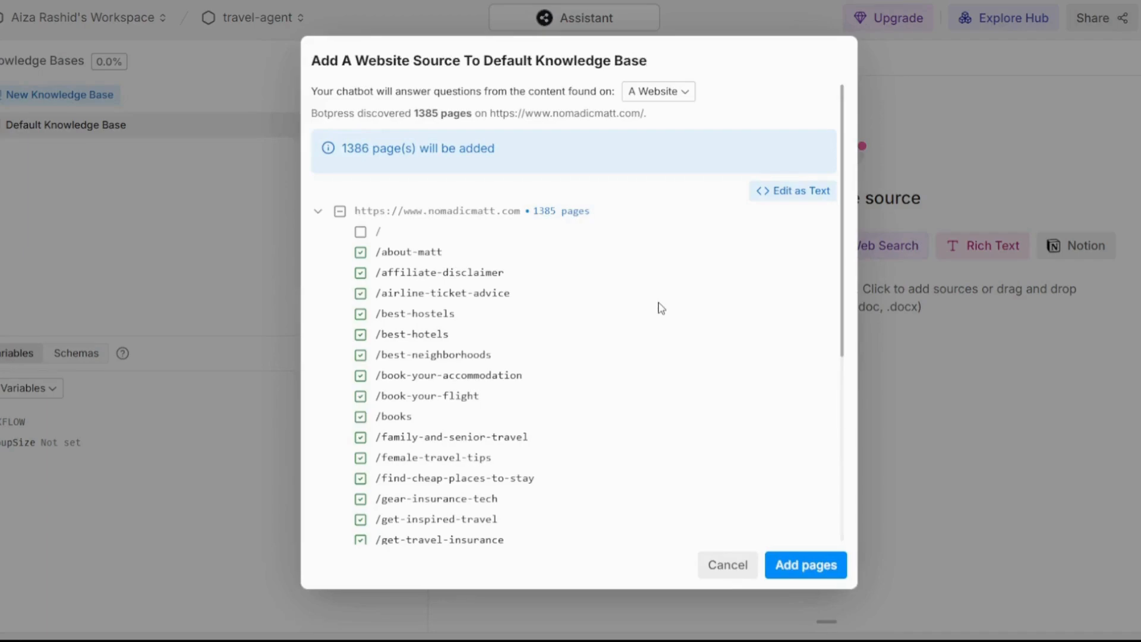
click(797, 572)
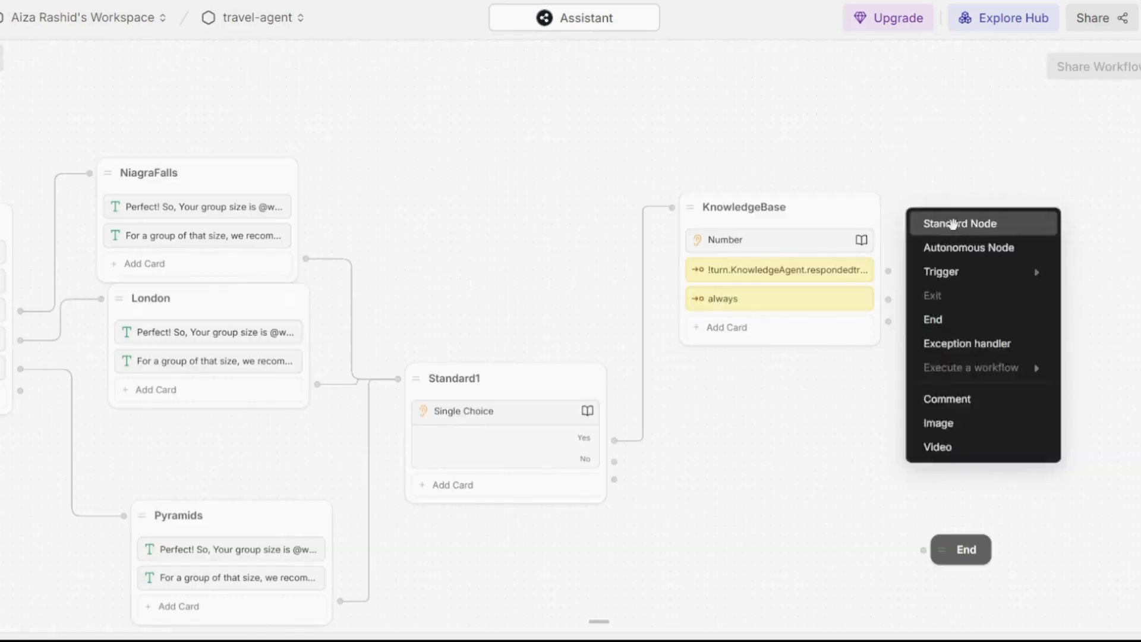
Create a standard node from the KnowledgeBase node's !turn.KnowledgeAgent.responded transition and name it Error.
click(952, 223)
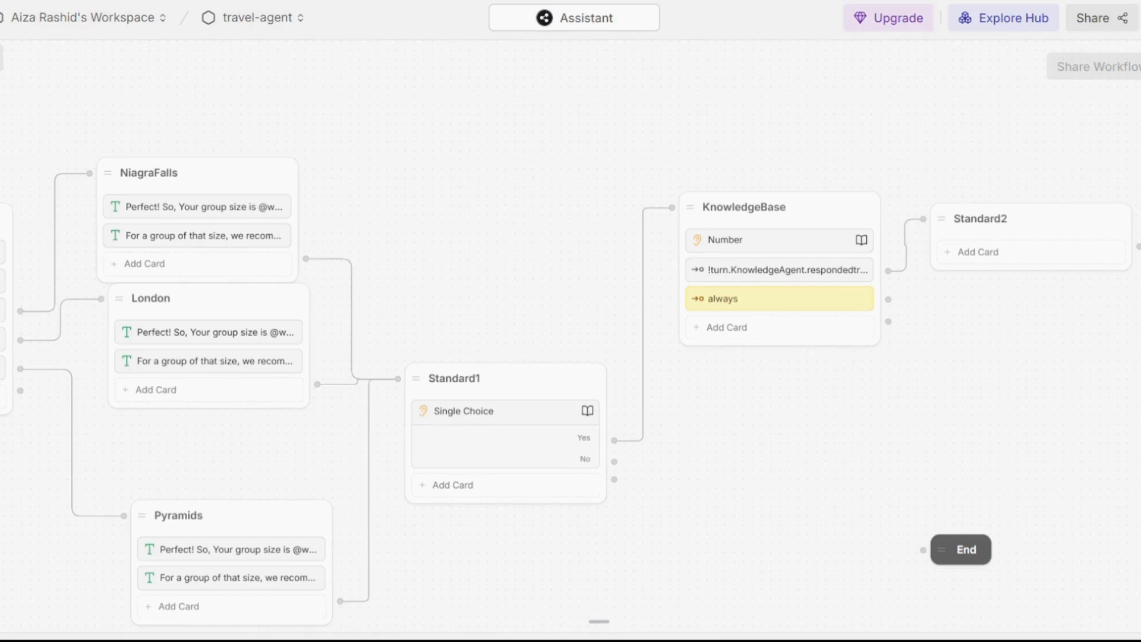
click(1010, 221)
key(BackSpace)
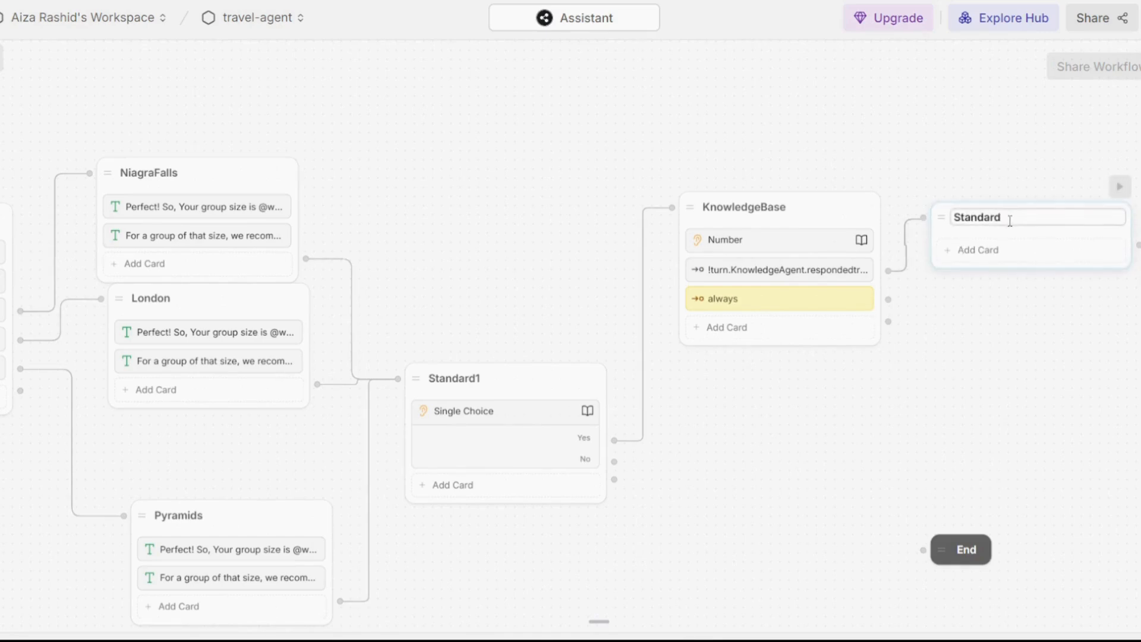
key(ctrl+BackSpace)
text(Error)
Add a Text card to the Error node with the message "Sorry! I don't know the answer to this question".
click(977, 251)
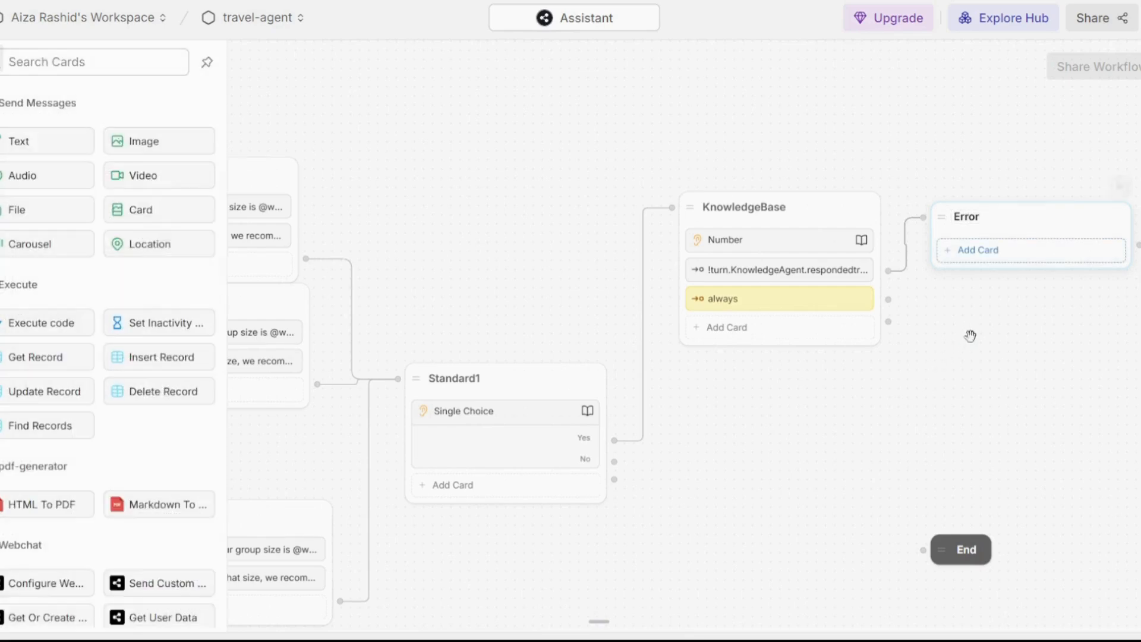
click(70, 141)
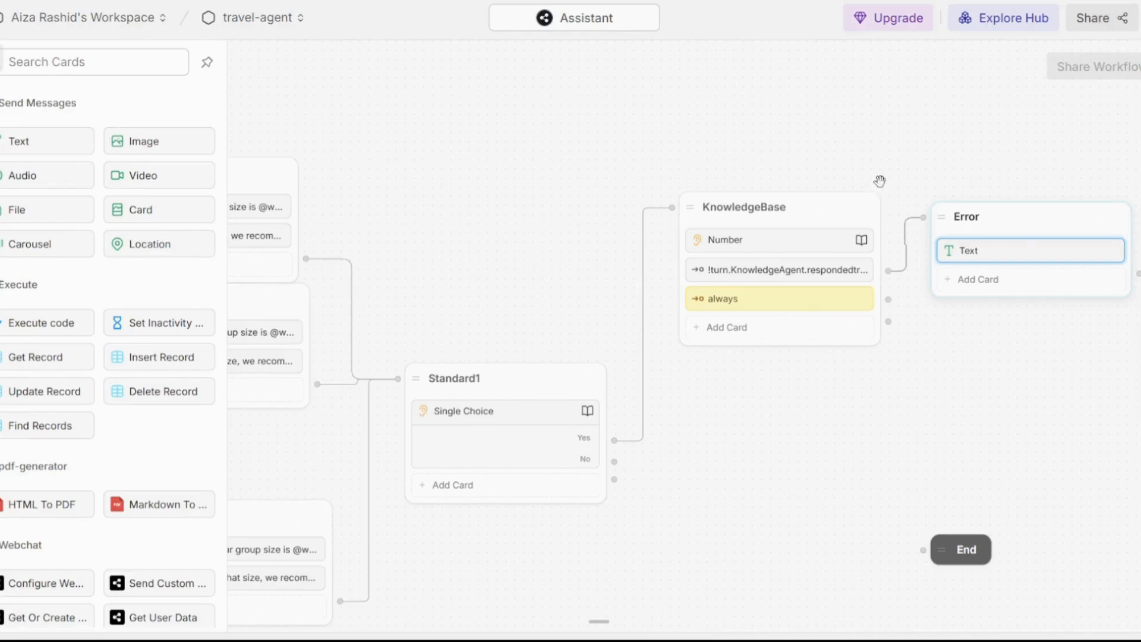
drag(1132, 308, 859, 299)
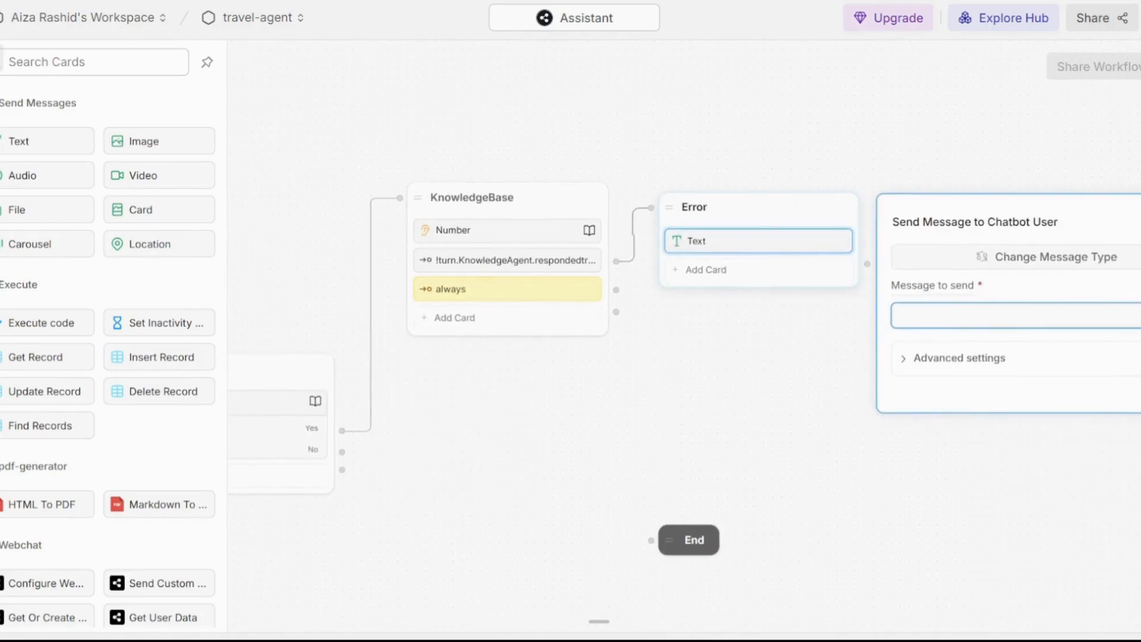
text(Sorry! I don't know the answer to this question)
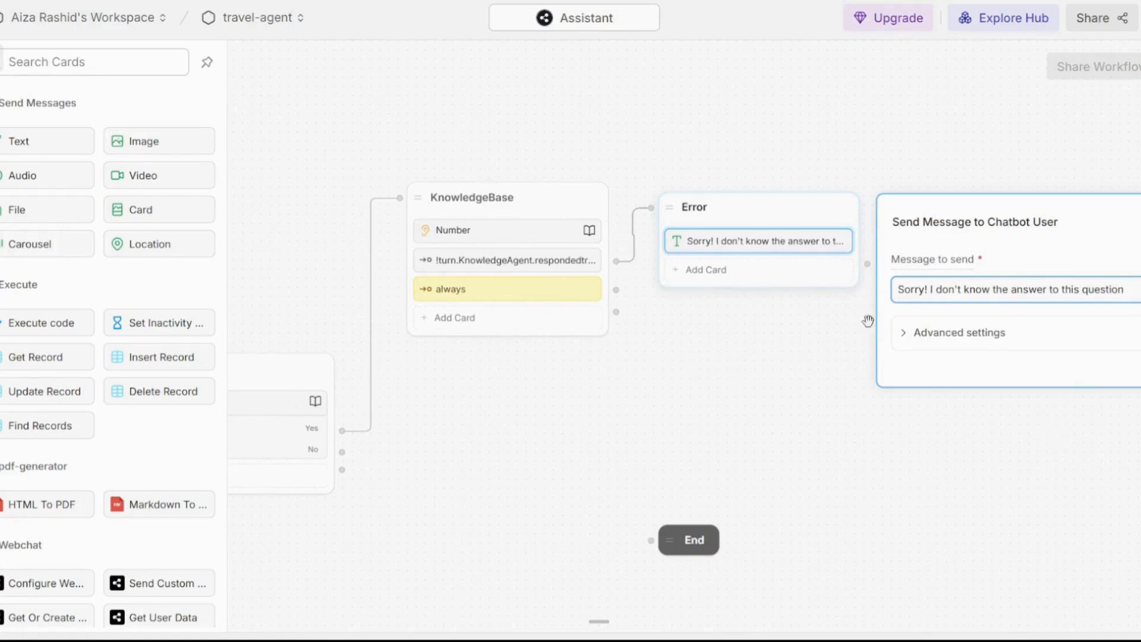
click(868, 320)
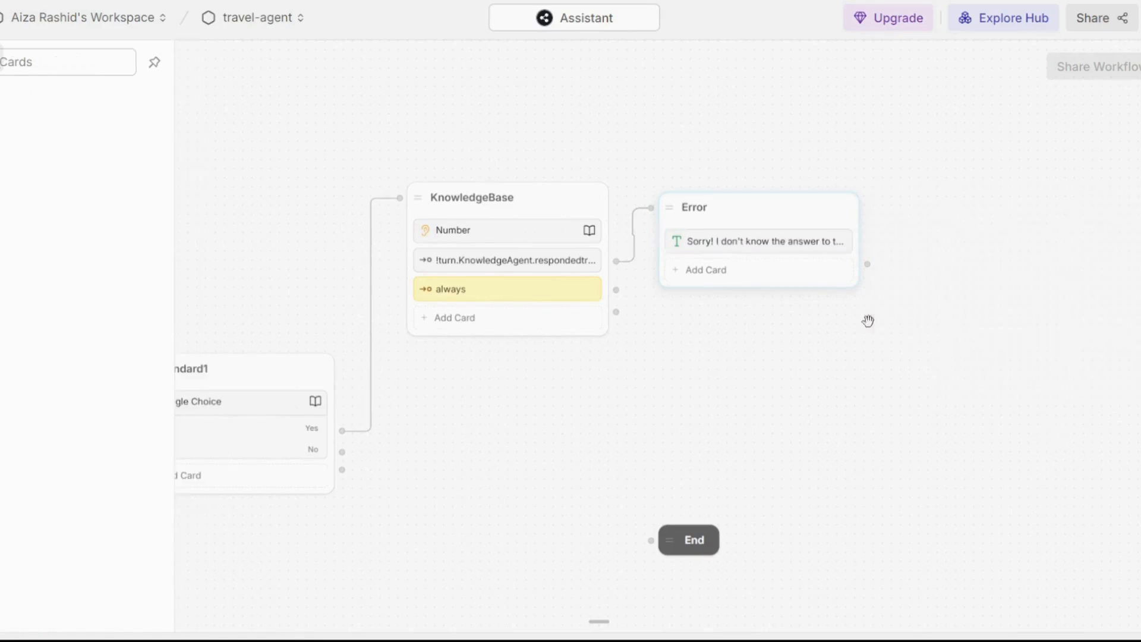
Add an Expression transition labelled always to the Error node and connect it to the Standard1 node.
click(747, 280)
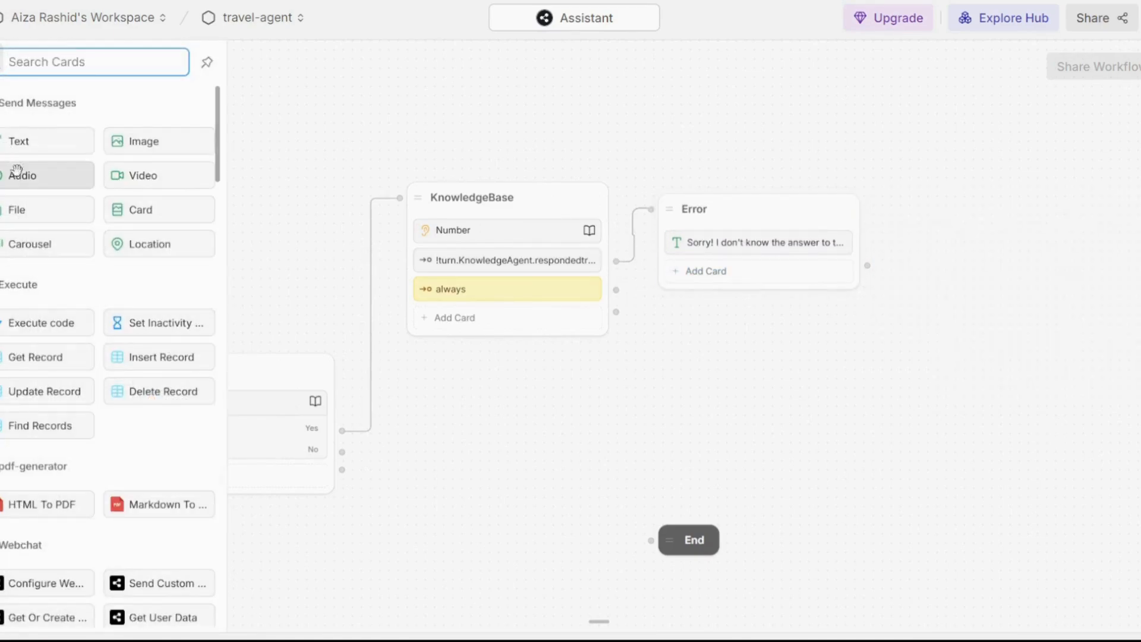
text(expr)
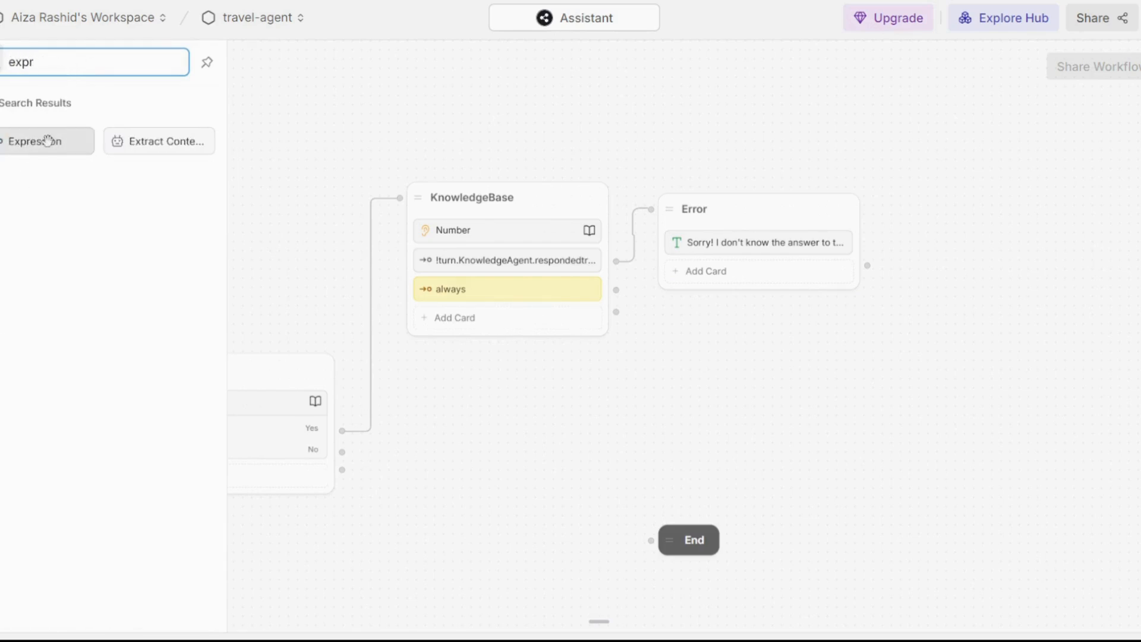
click(48, 140)
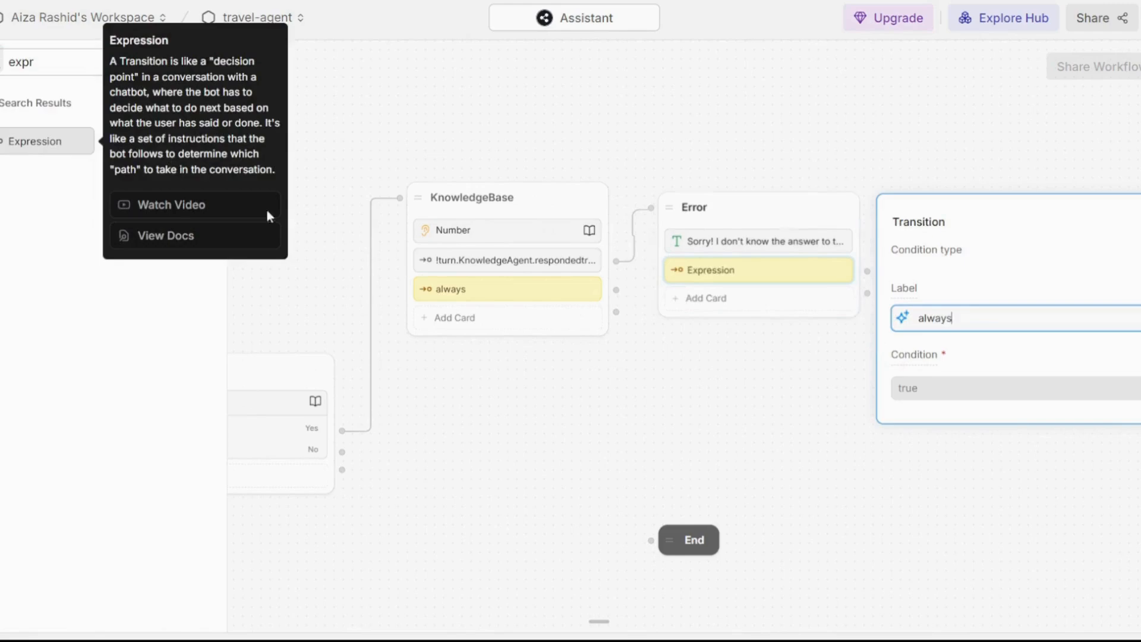
click(519, 364)
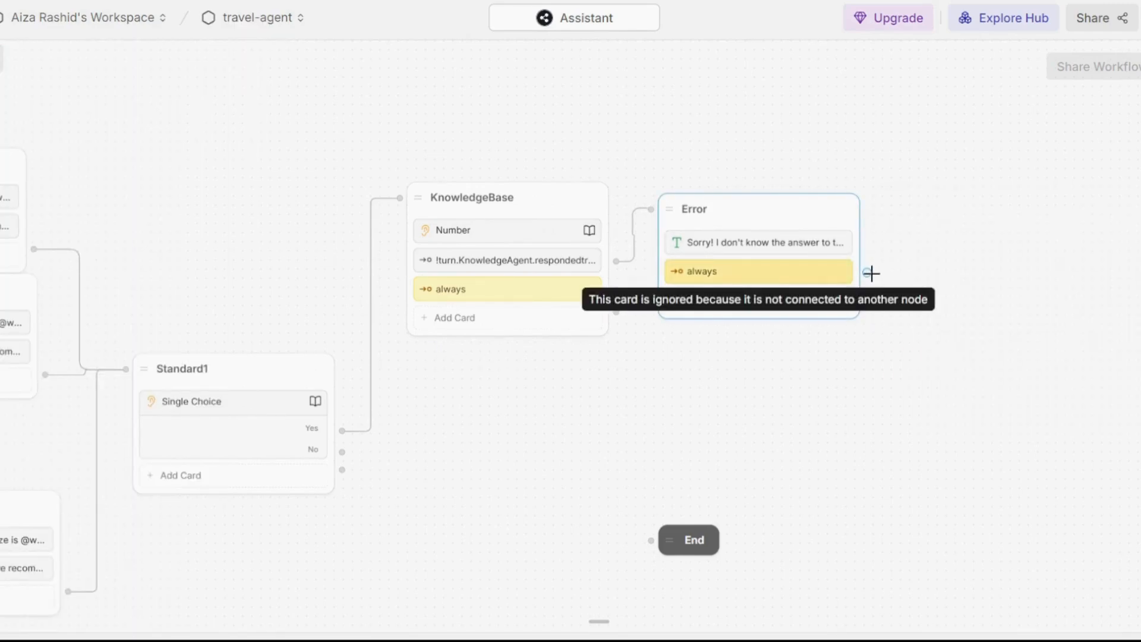
drag(868, 272, 117, 373)
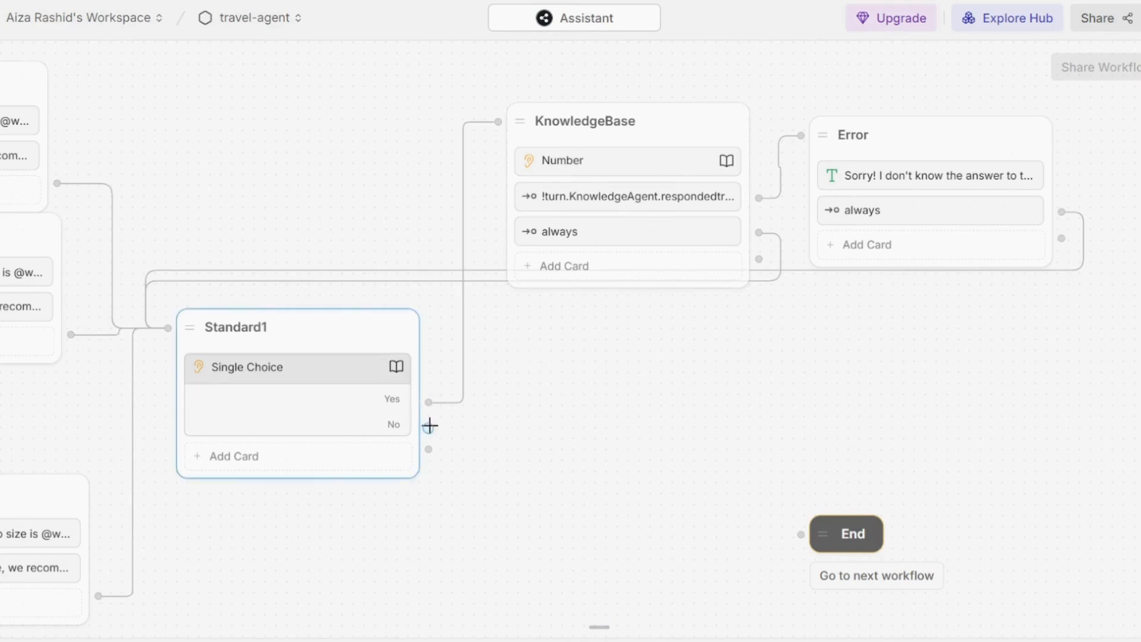
Create a standard node from the No choice of the Standard1 node and name it Ending.
drag(429, 425, 484, 437)
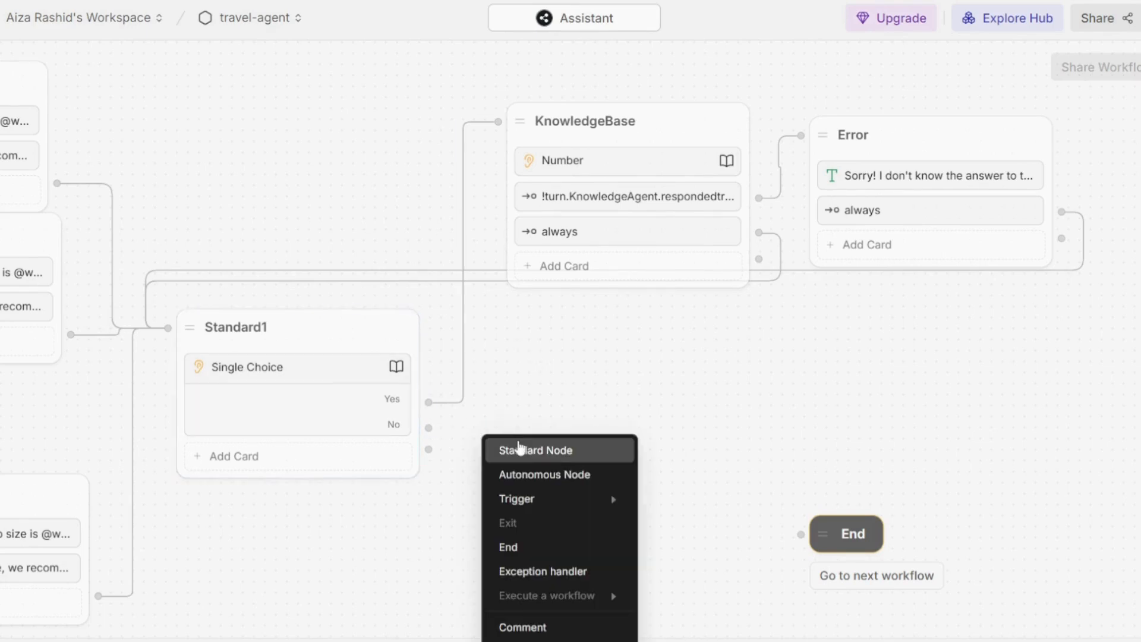
click(518, 450)
click(599, 460)
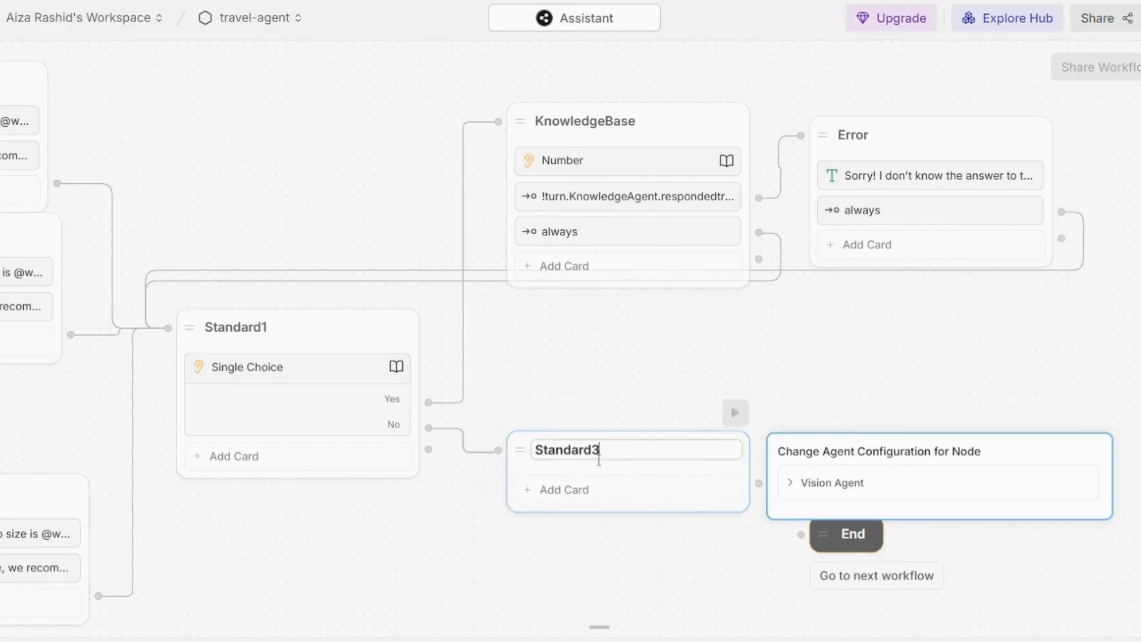
key(BackSpace)
key(BackSpace)
key(BackSpace)
key(BackSpace)
key(BackSpace)
key(BackSpace)
key(BackSpace)
key(BackSpace)
key(BackSpace)
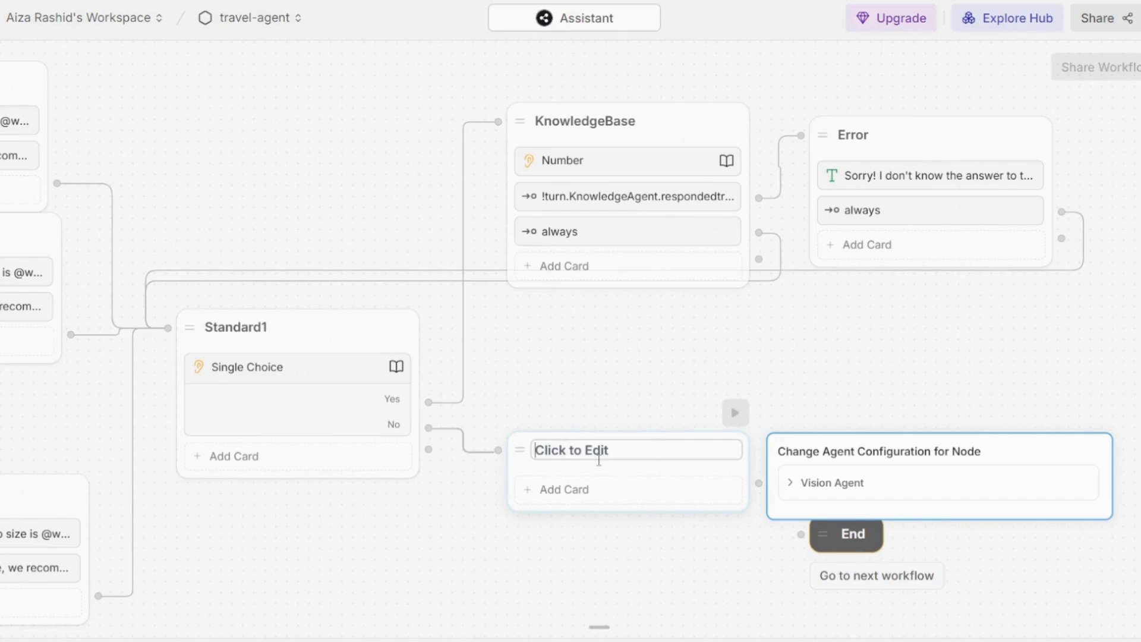
text(Ending)
key(Return)
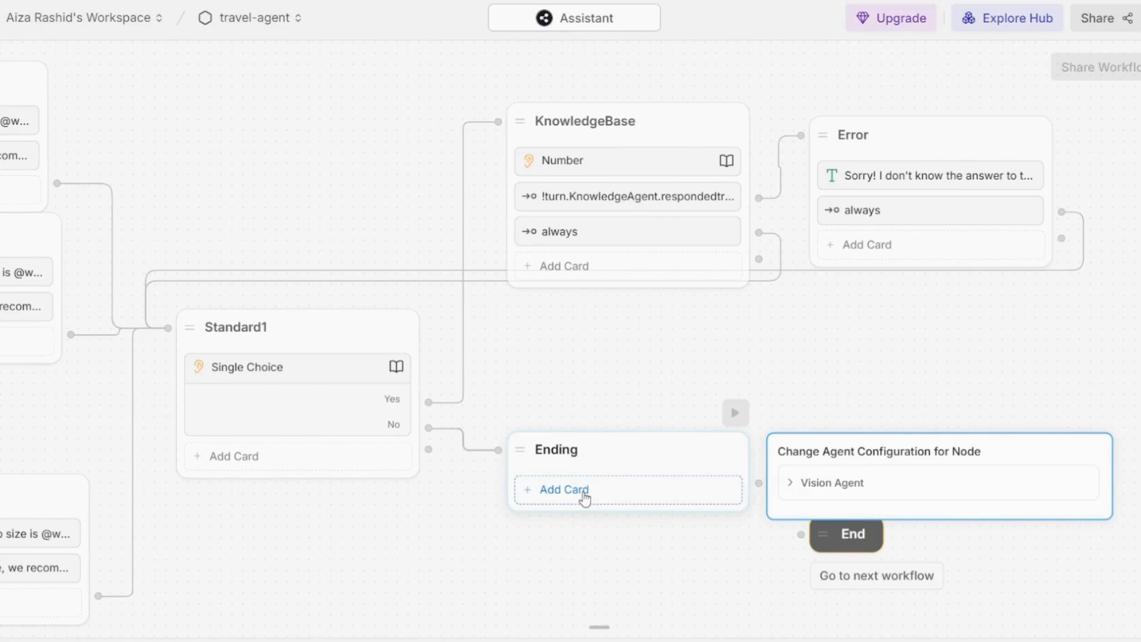
Give Ending the text "Thank you for the engaging conversation! I'm here to help whenever you need, so feel free to reach out anytime." and connect to End.
click(585, 494)
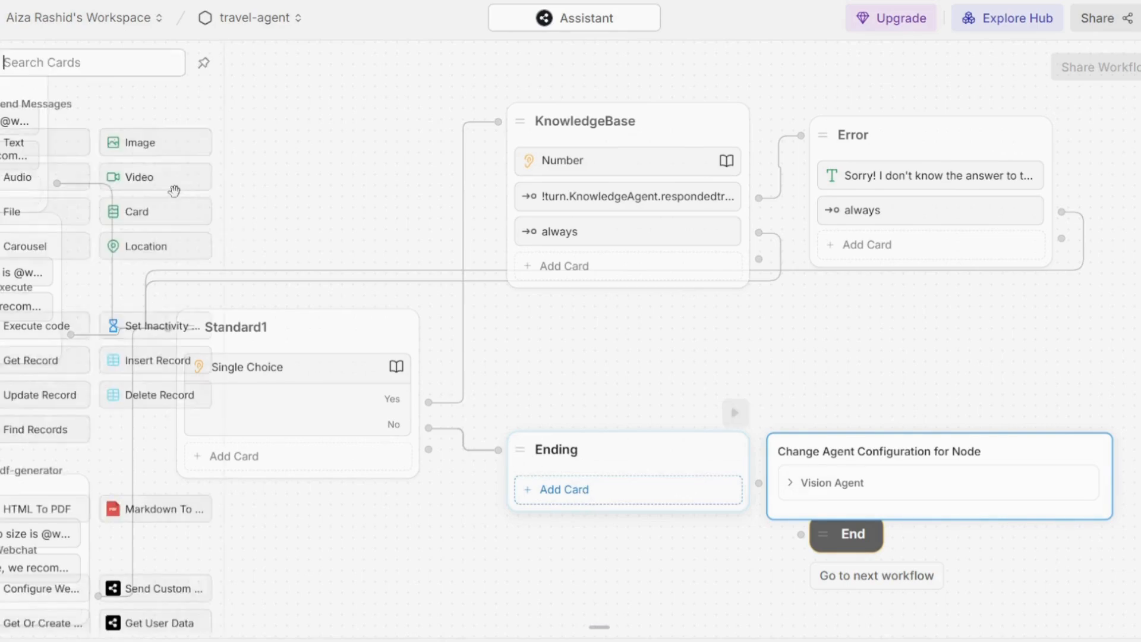
click(5, 139)
text(Thank you for the engaging conversation! I'm here to help whenever you need, so feel free to reach out anytime.)
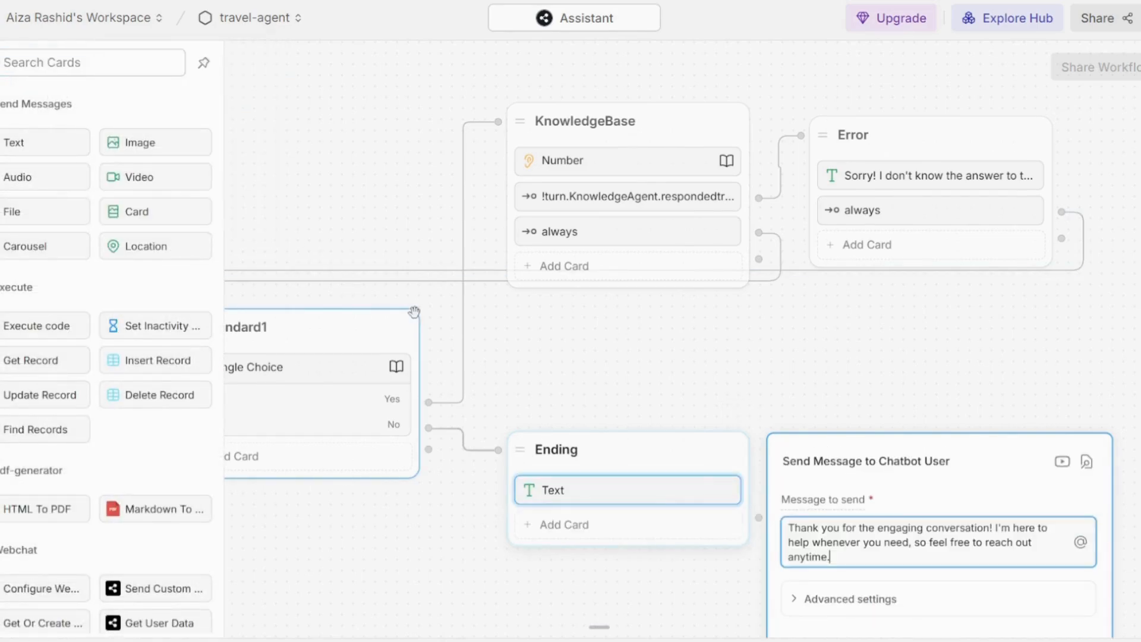
click(534, 402)
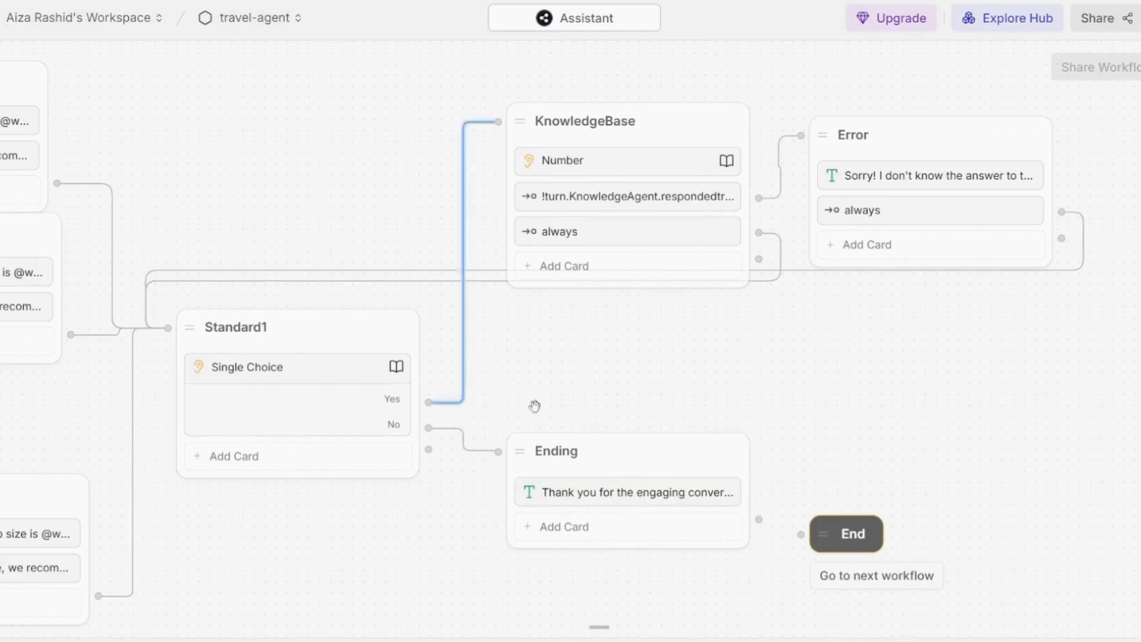
drag(763, 524, 778, 537)
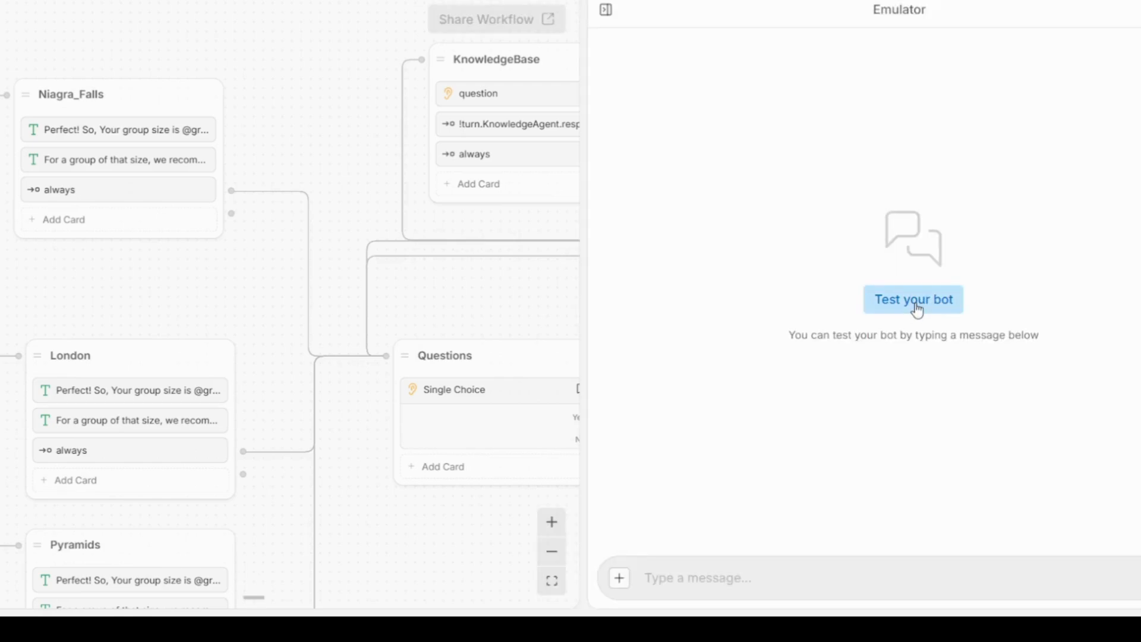
Start a test conversation with the bot in the emulator and answer the group-size question with 17.
click(917, 309)
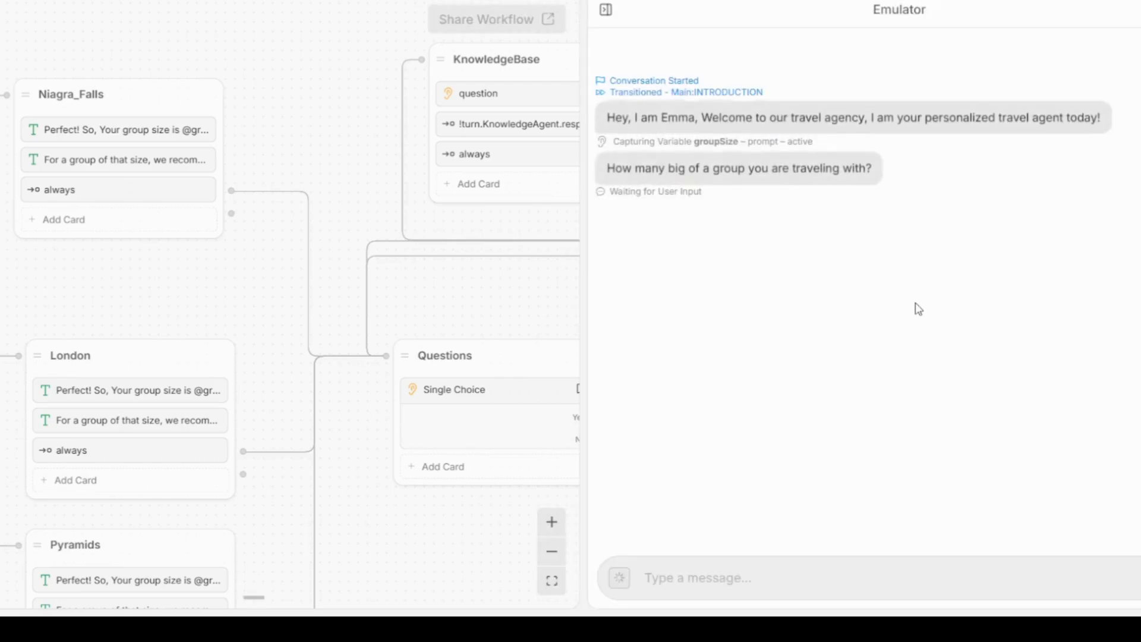
click(760, 575)
text(17)
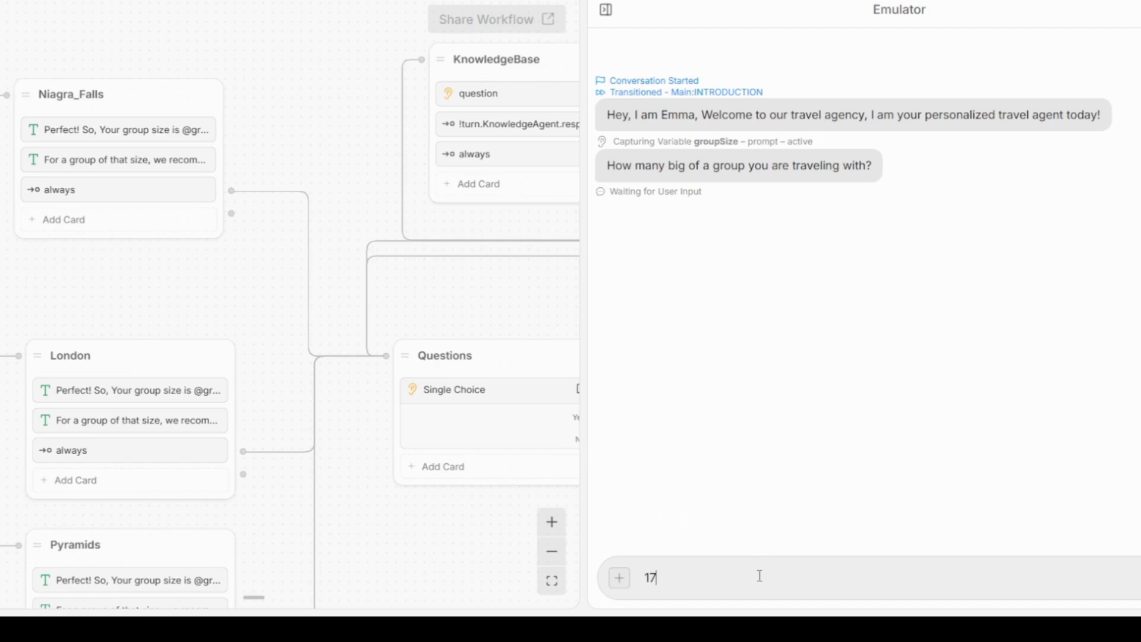
key(Return)
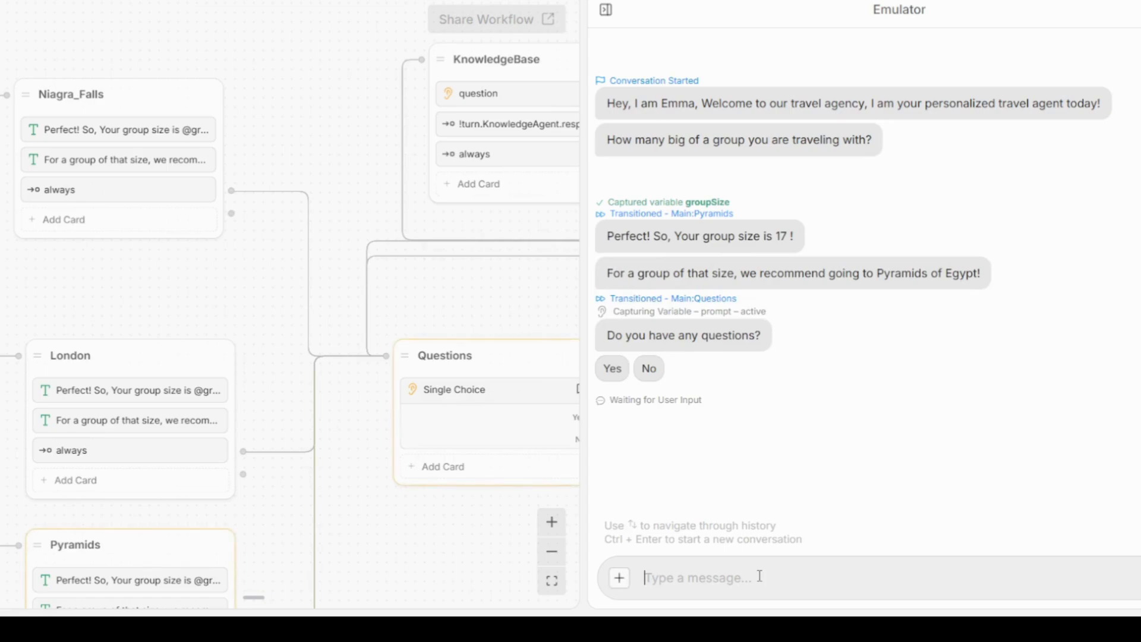
Answer Yes in the test chat, ask "I would like to know about solo female travelling", and finish with No before closing the emulator.
click(615, 373)
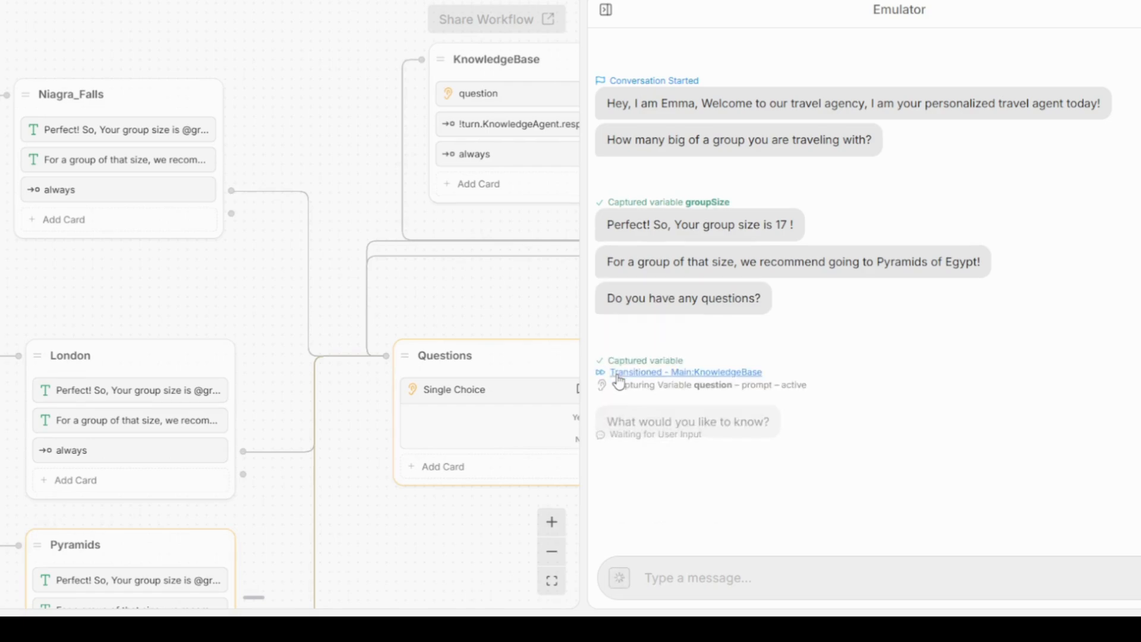
text(I)
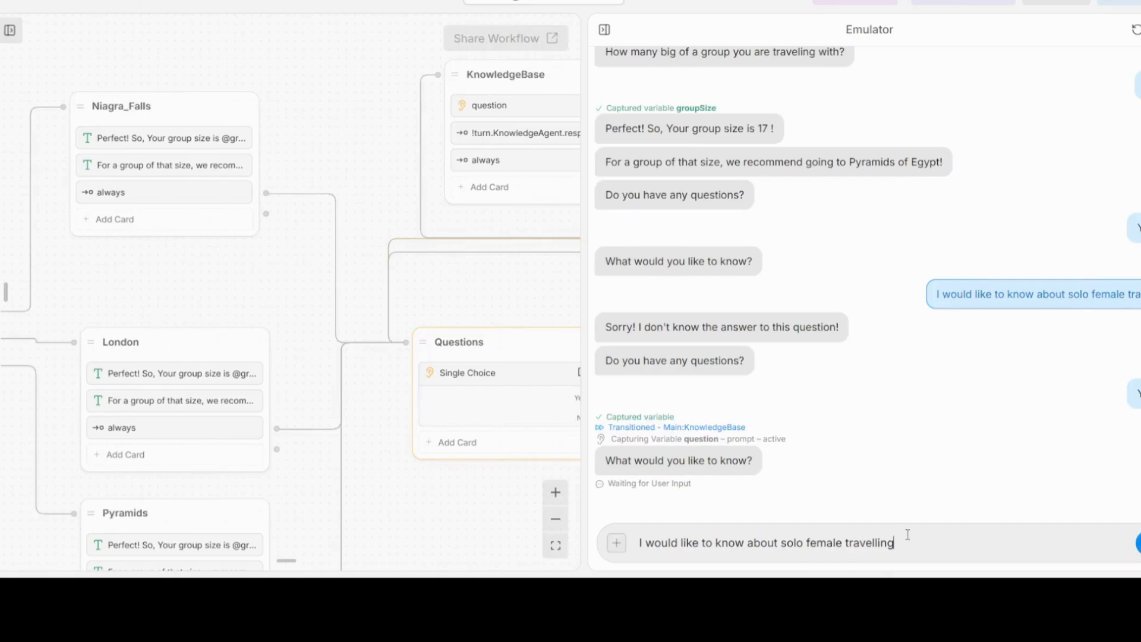
key(Return)
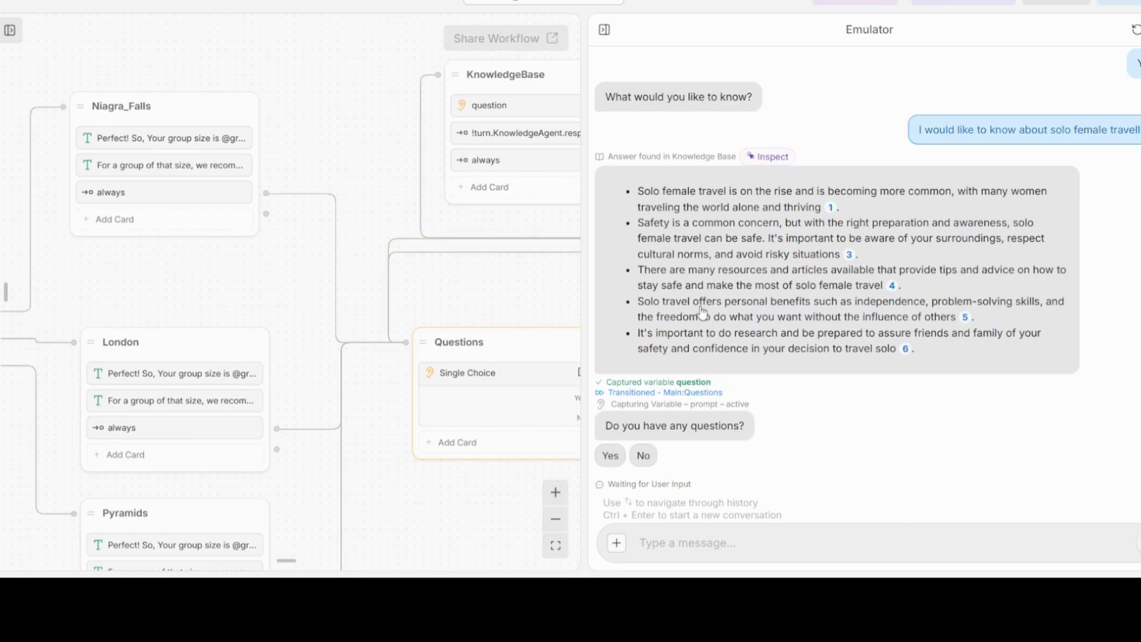
click(643, 456)
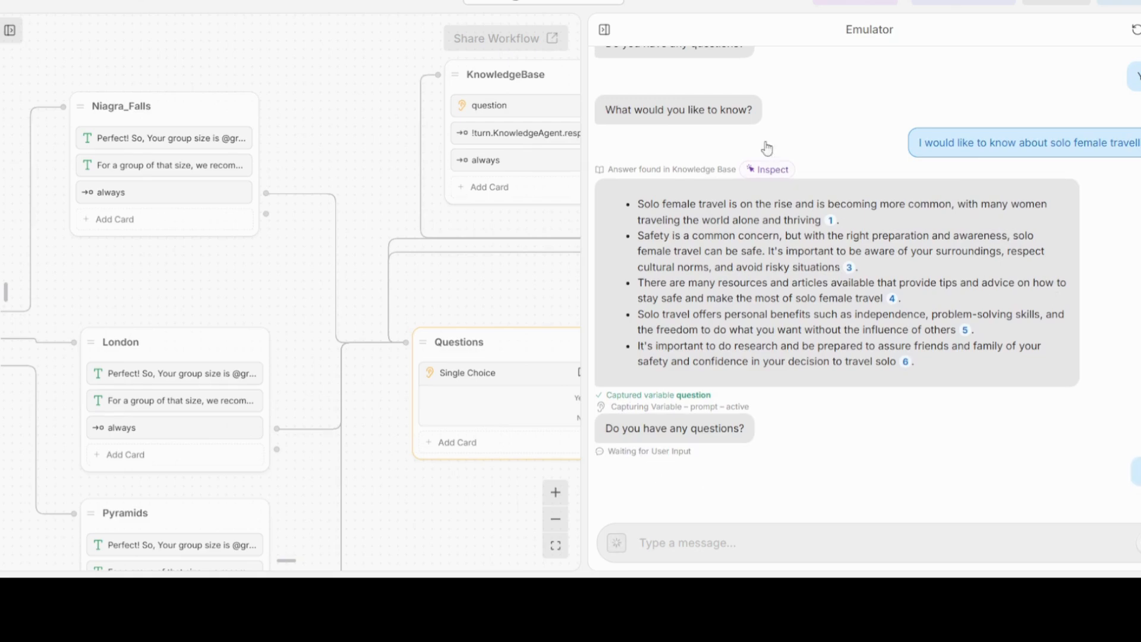
click(607, 30)
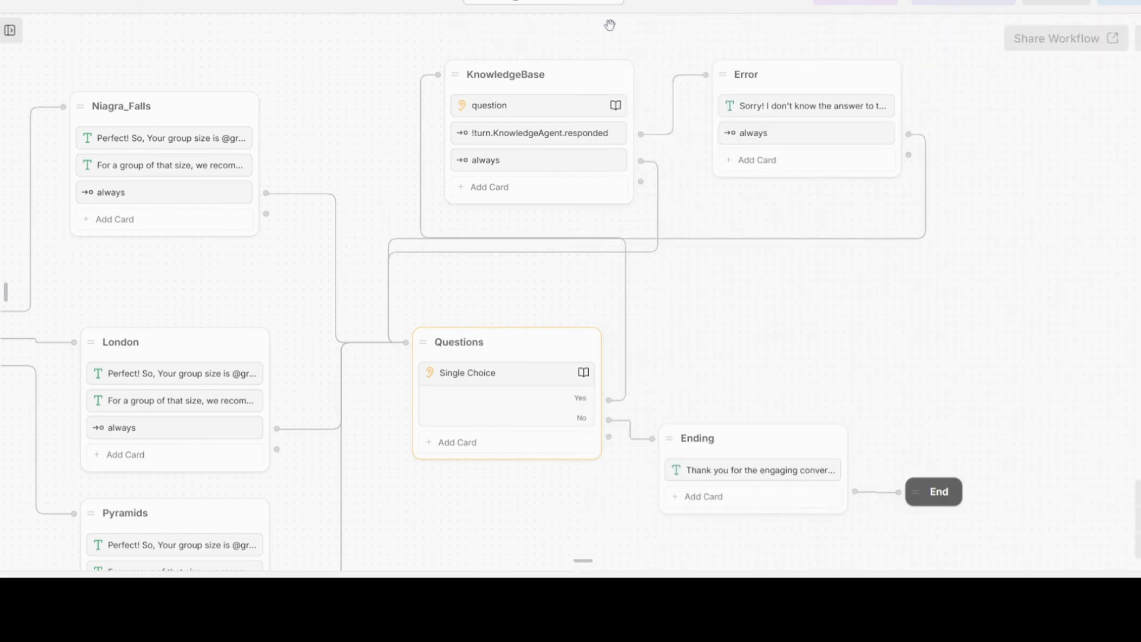
click(927, 503)
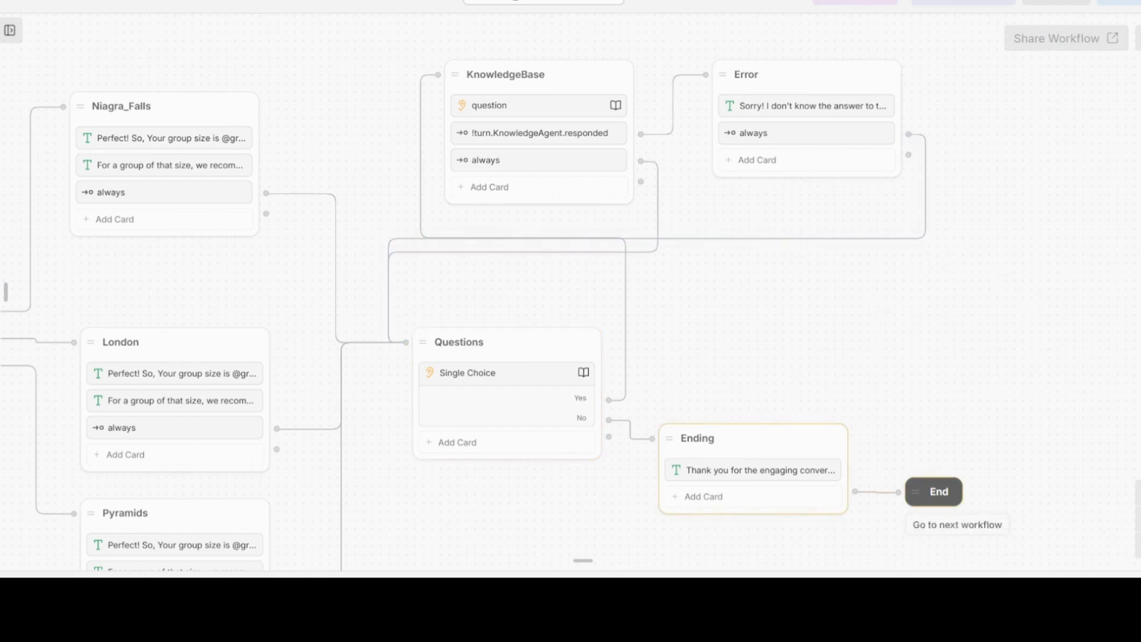